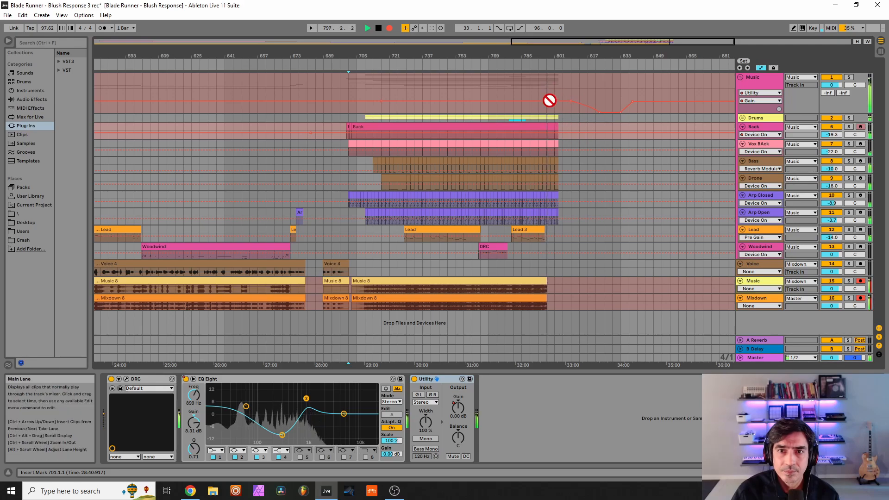
Step: Examine the Music group's effect chain and its level in the session mixer, undoing any volume change, and return to the arrangement
left_click(762, 88)
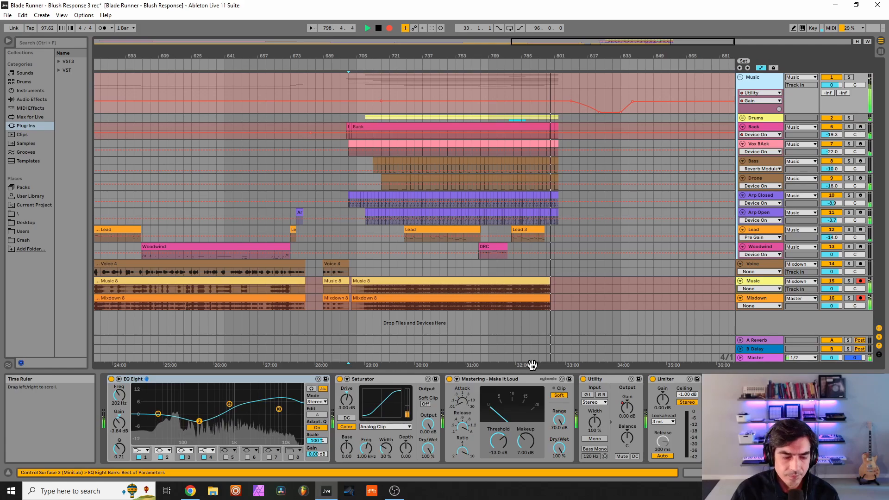
key("Tab")
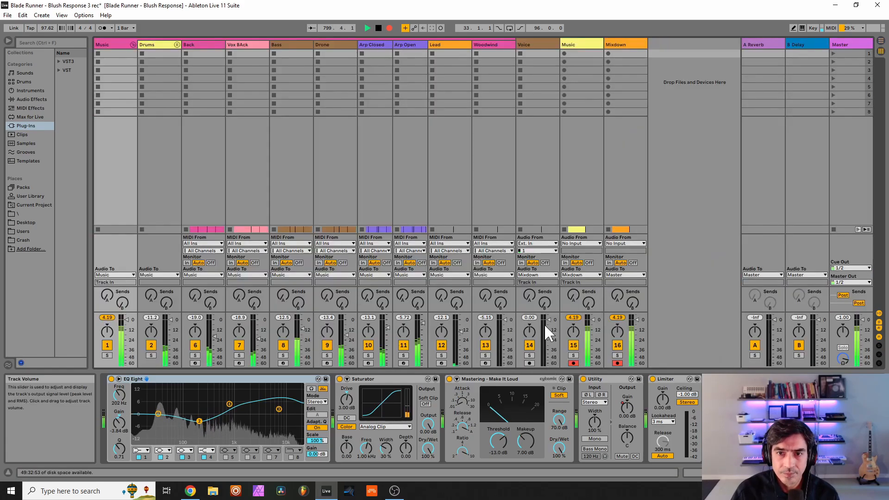
left_click(127, 321)
left_click_drag(127, 320, 127, 323)
key("ctrl+z")
key("Tab")
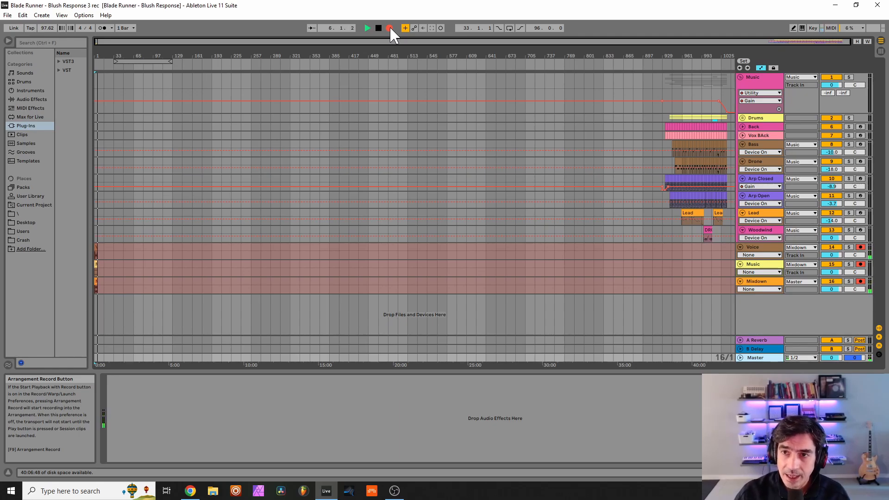
Step: Unfold the Vox Back and Back tracks and reduce the Back track's height to match the neighbouring tracks
left_click(743, 136)
left_click(742, 127)
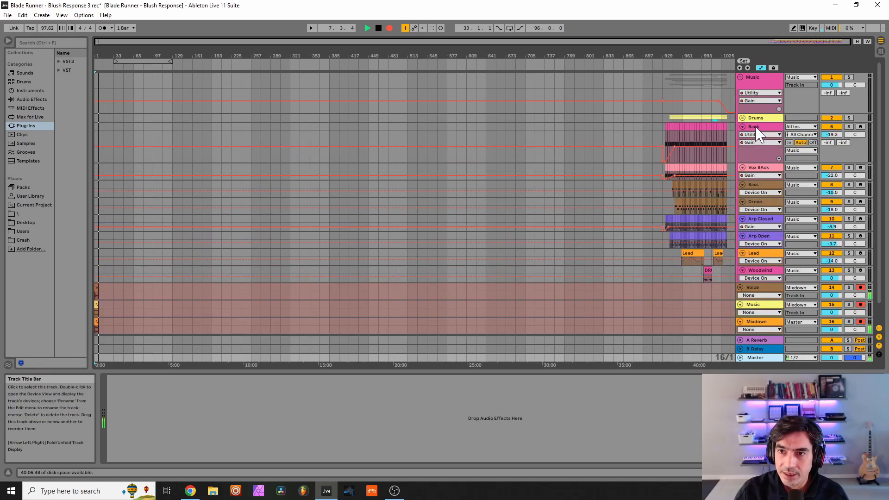
left_click_drag(755, 163, 765, 135)
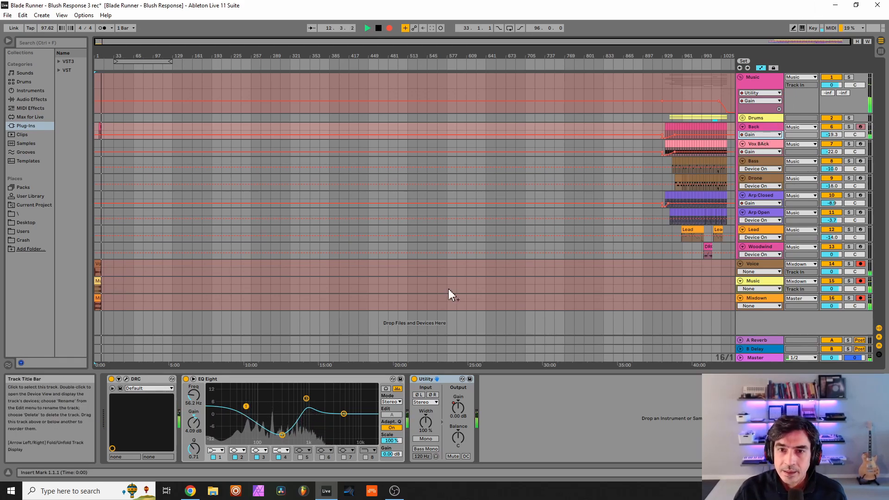
Step: Open the DRC synth on the Back track and revert its patch to the original state
left_click(184, 378)
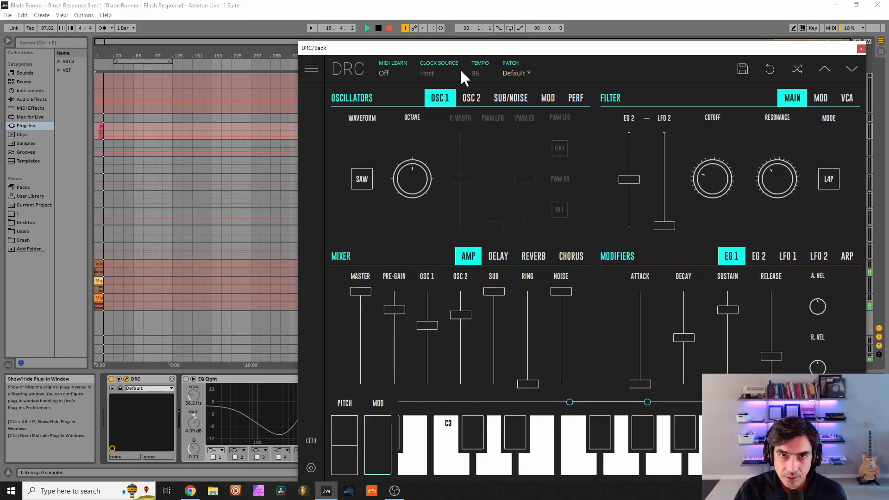
left_click_drag(463, 48, 320, 36)
left_click(632, 56)
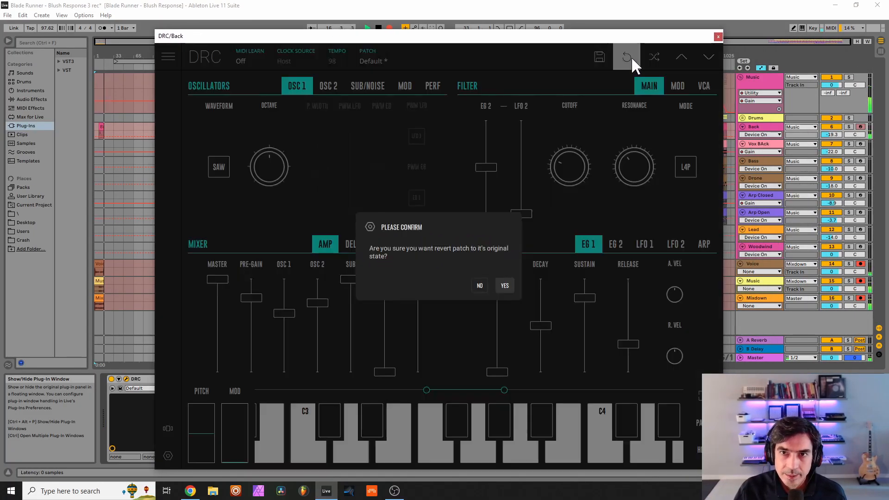
left_click(503, 284)
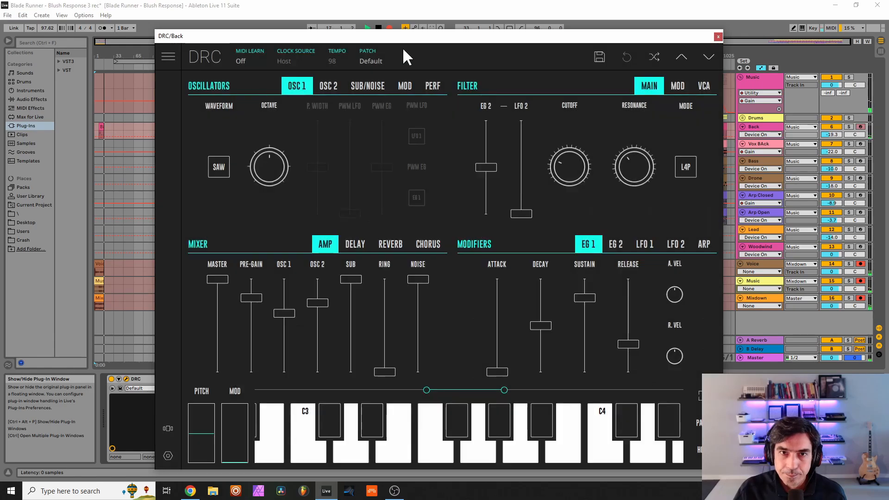
Step: Load the factory Default patch into the Back track's DRC synth and return to its main controls
left_click(381, 62)
left_click(357, 104)
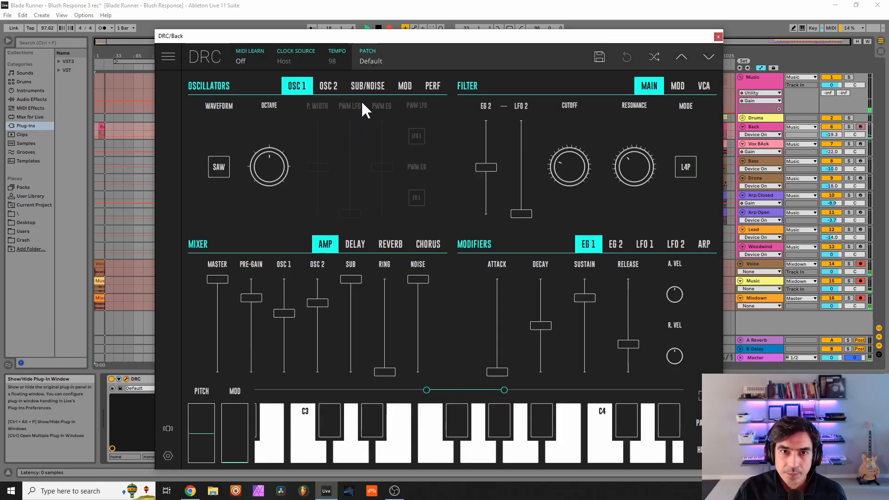
left_click(374, 63)
left_click(354, 105)
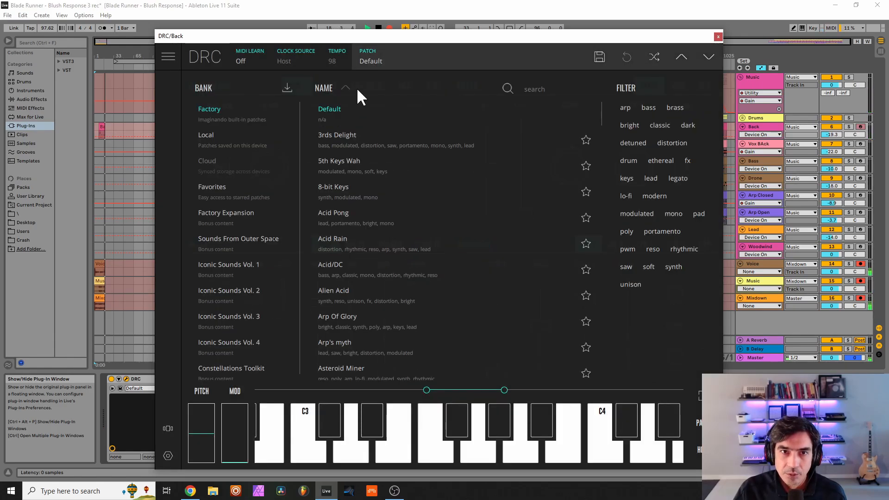
left_click(395, 48)
left_click_drag(393, 37, 398, 31)
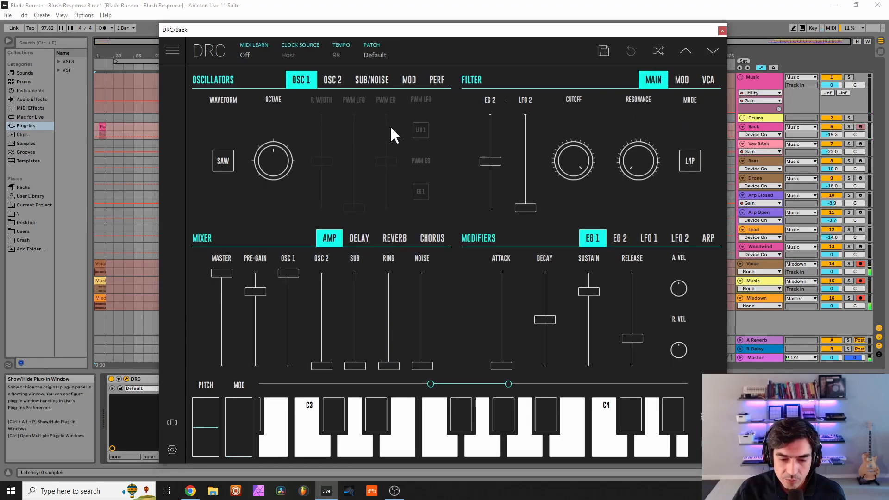
Step: Set OSC 1's level to about two thirds and OSC 2's to about three quarters, tuning OSC 2 to semitone 7 and fine 0.108
left_click_drag(291, 304, 295, 308)
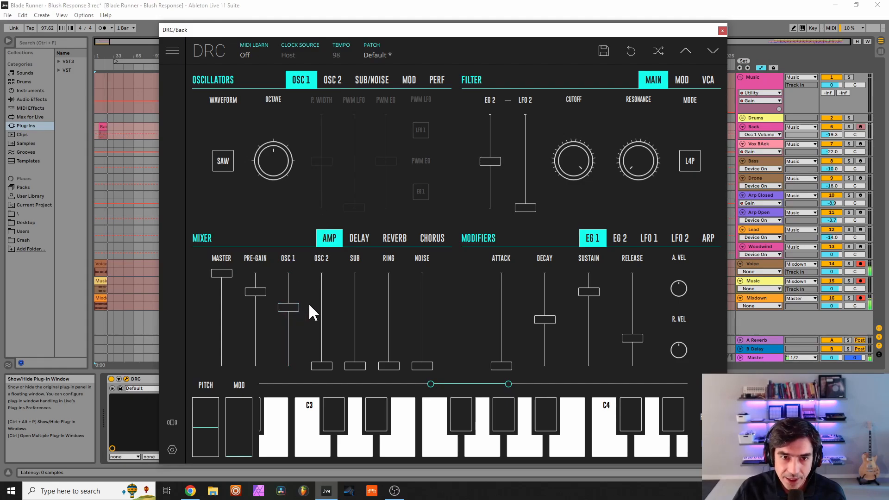
mouse_move(322, 305)
left_mouse_down()
mouse_move(351, 293)
mouse_move(329, 299)
left_mouse_up()
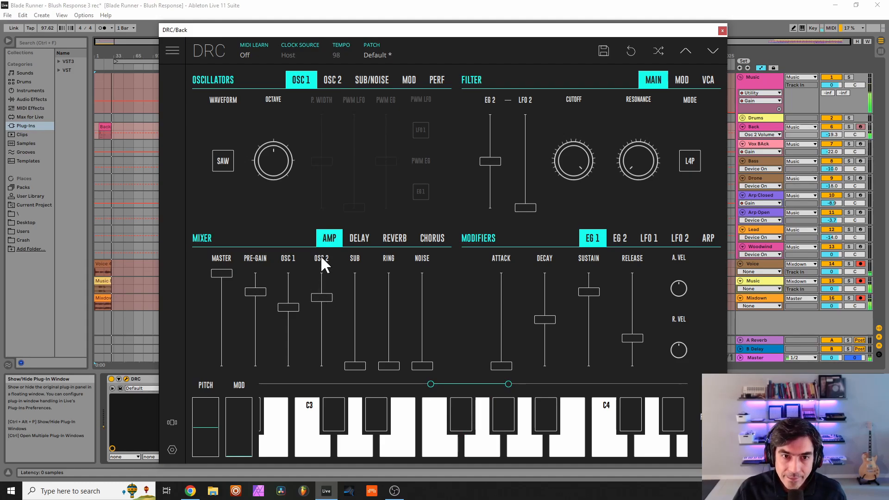
left_click(333, 81)
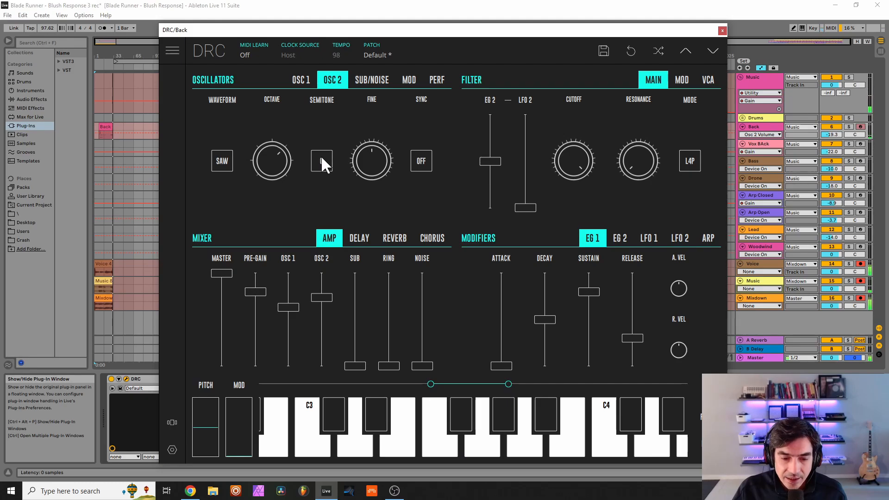
left_click_drag(321, 156, 322, 188)
left_click(368, 163)
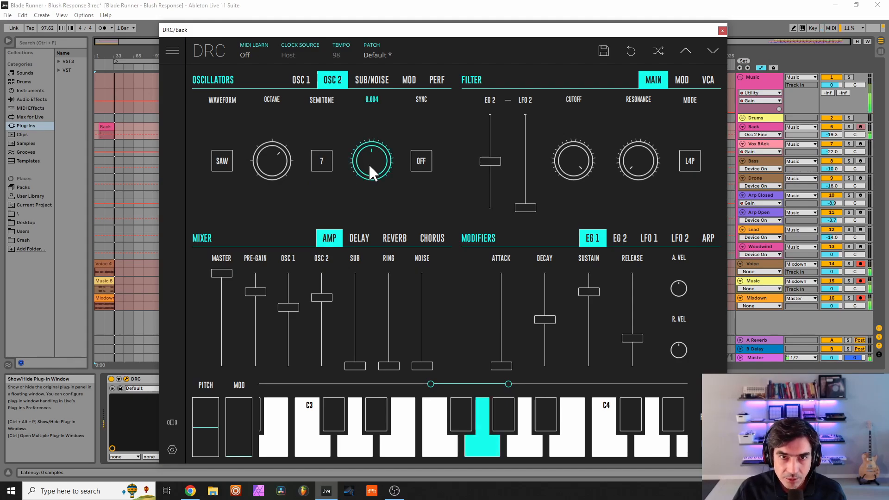
left_click_drag(369, 163, 429, 151)
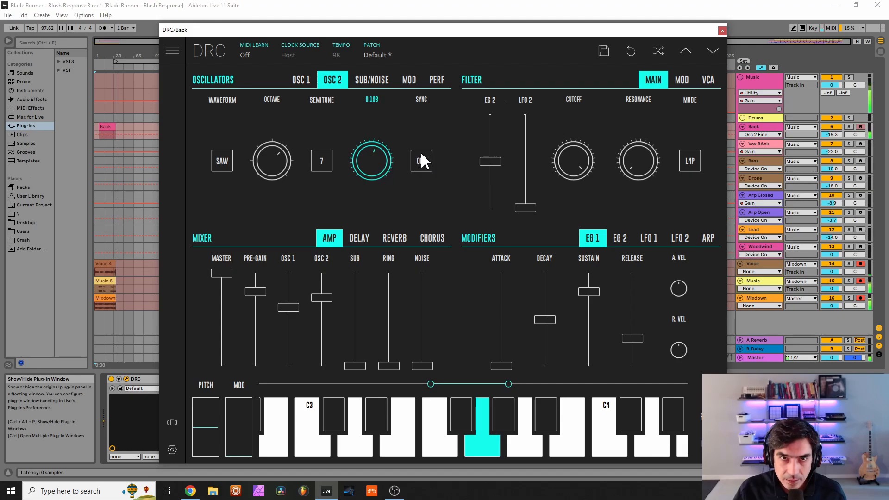
left_click_drag(421, 151, 422, 151)
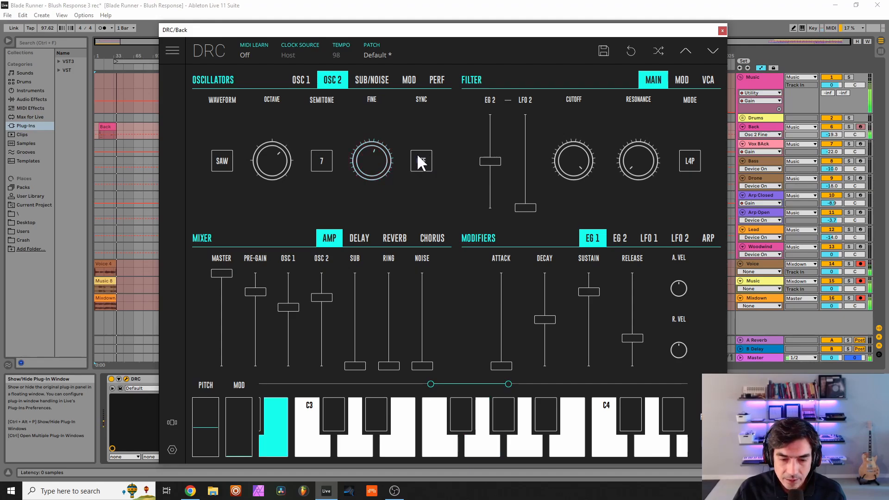
Step: Adjust the sub oscillator's octave and raise the Sub and Noise mixer levels to maximum
left_click(384, 78)
left_click(236, 157)
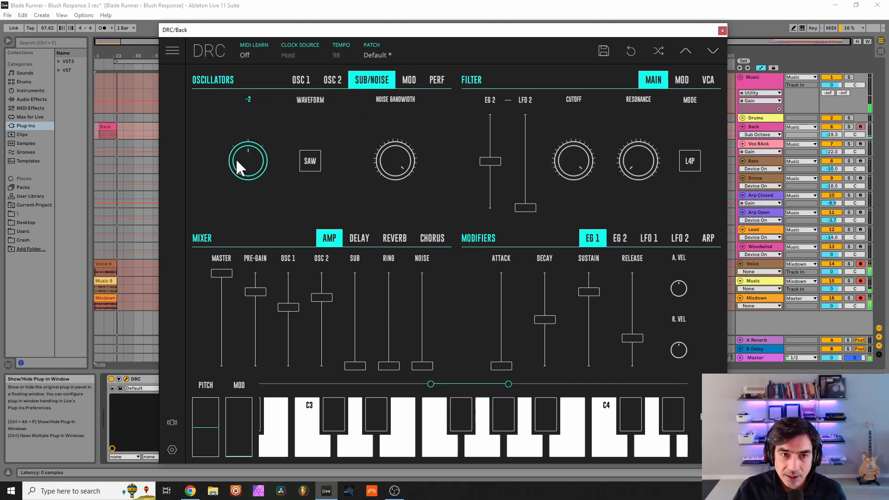
left_click_drag(356, 326, 366, 117)
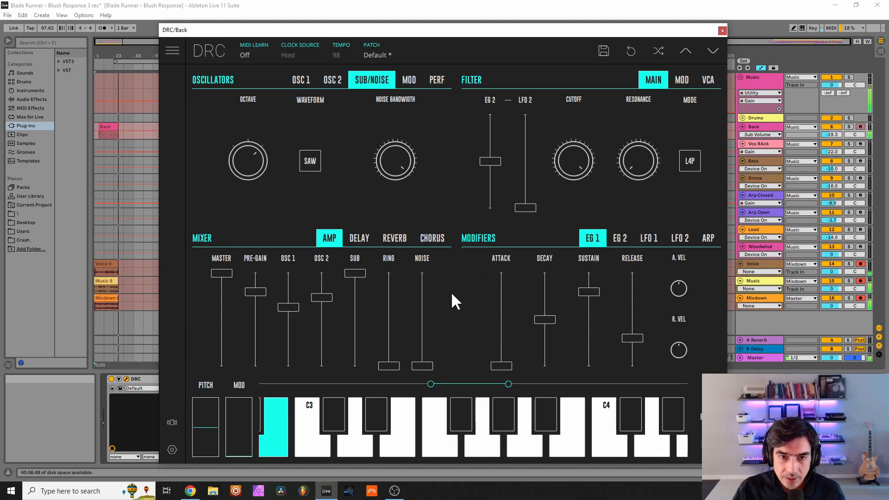
left_click_drag(423, 365, 442, 191)
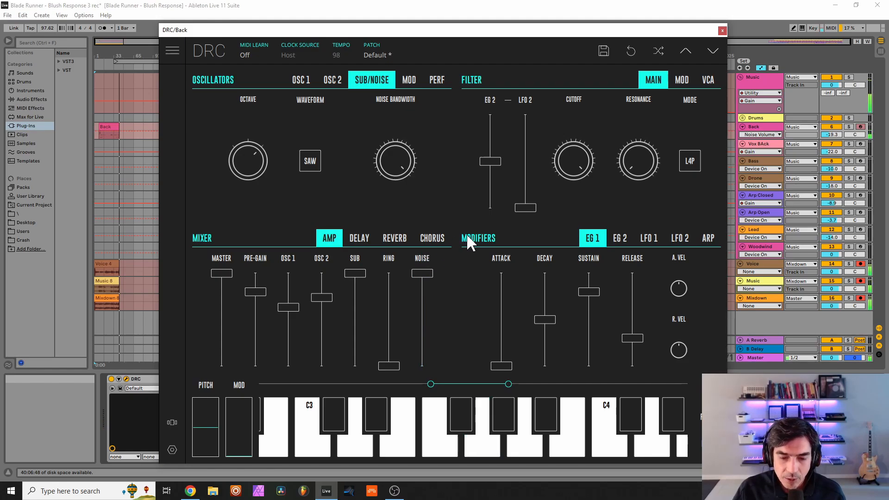
Step: Shape the DRC filter with a low cutoff and moderate resonance, and slightly lengthen the EG 1 attack
left_click(573, 178)
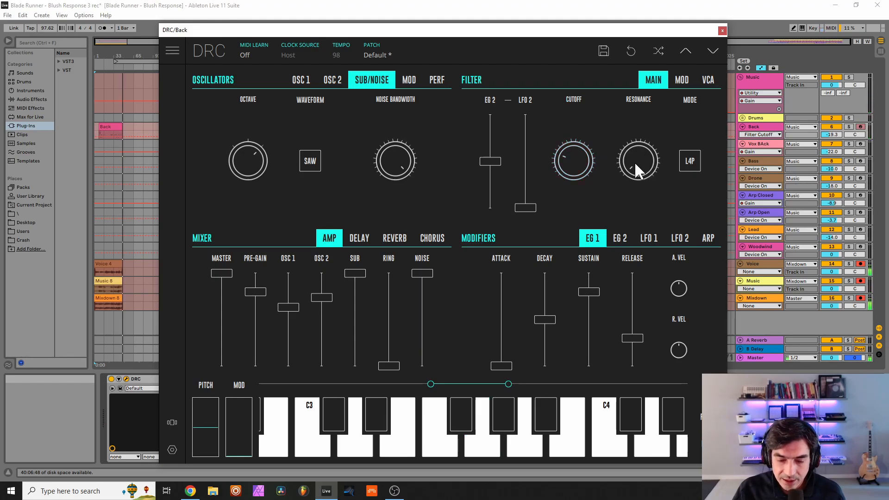
left_click_drag(635, 162, 761, 77)
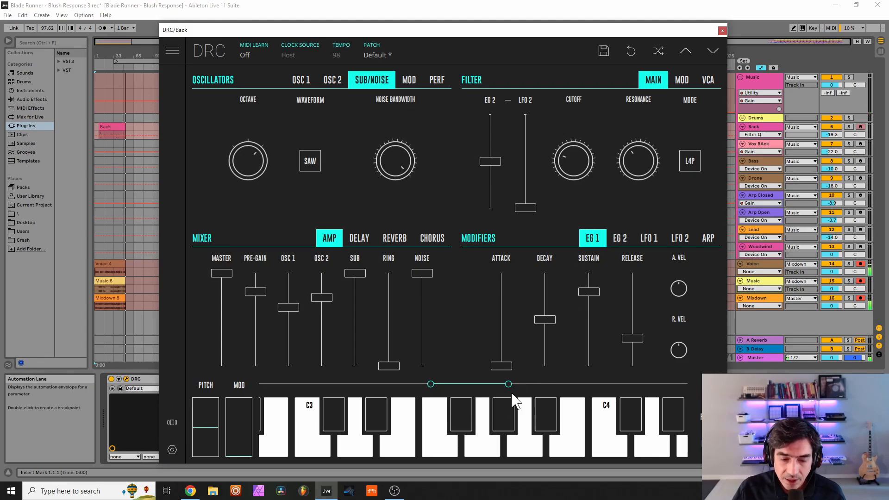
mouse_move(509, 366)
left_mouse_down()
mouse_move(513, 359)
mouse_move(507, 364)
left_mouse_up()
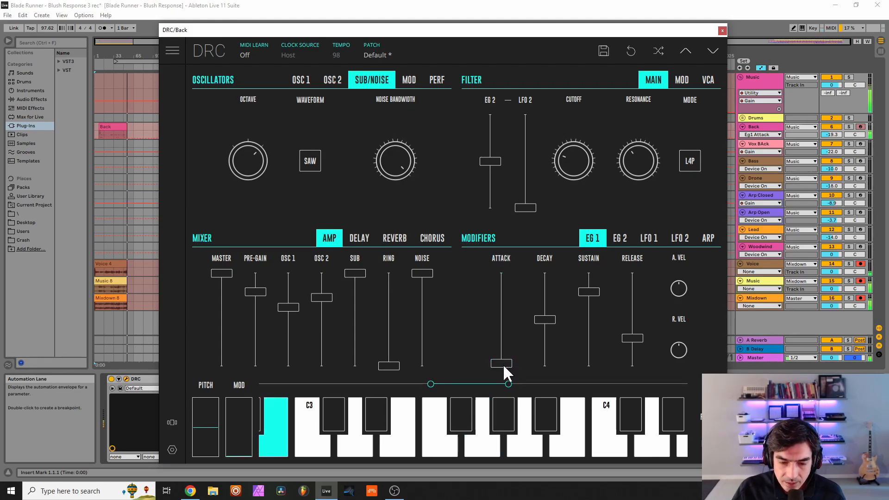
left_click(620, 238)
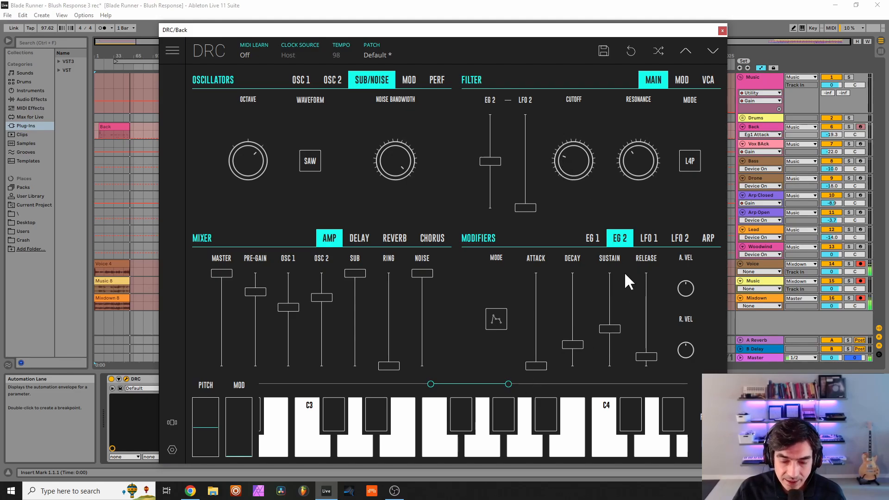
Step: Raise the DRC reverb amount to about 80% and its decay and modulation to just over half, and close the synth window
left_click(397, 237)
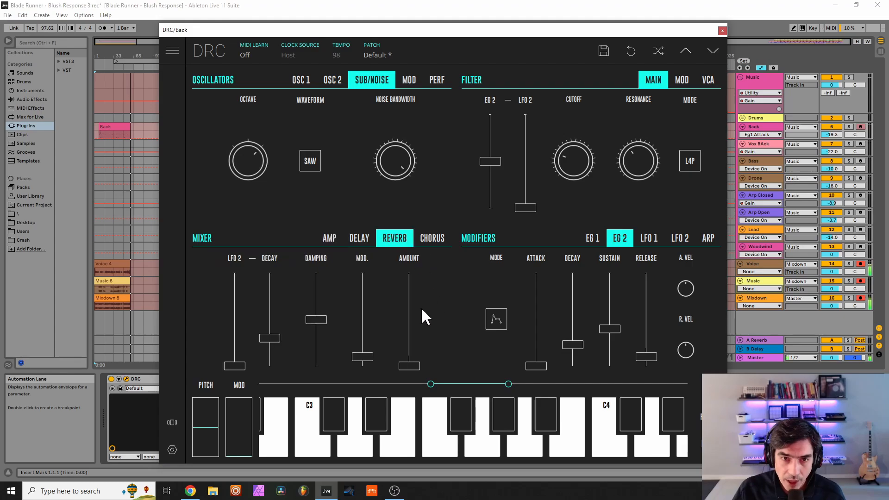
left_click(399, 330)
left_click_drag(399, 329, 444, 289)
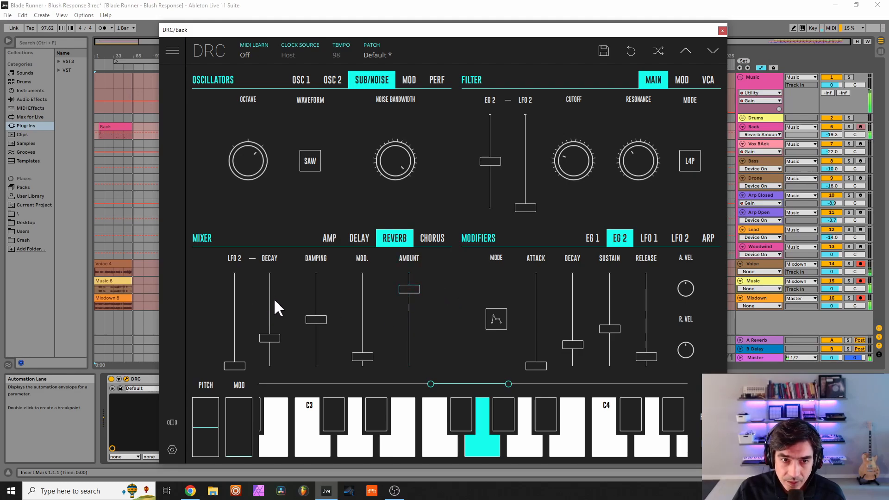
left_click_drag(270, 303, 263, 316)
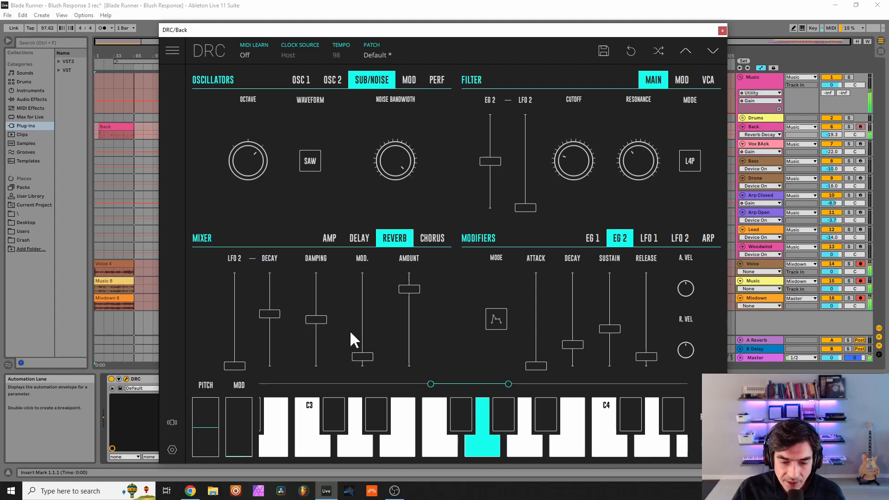
left_click(355, 319)
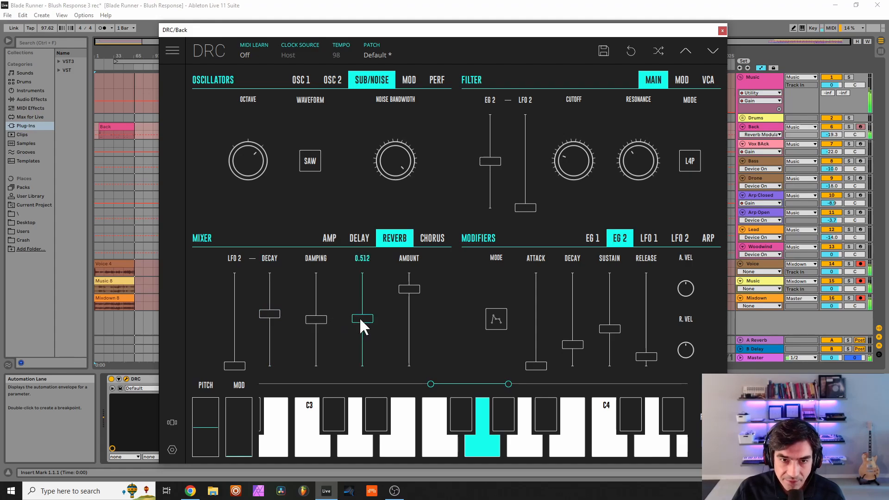
left_click_drag(364, 316, 373, 313)
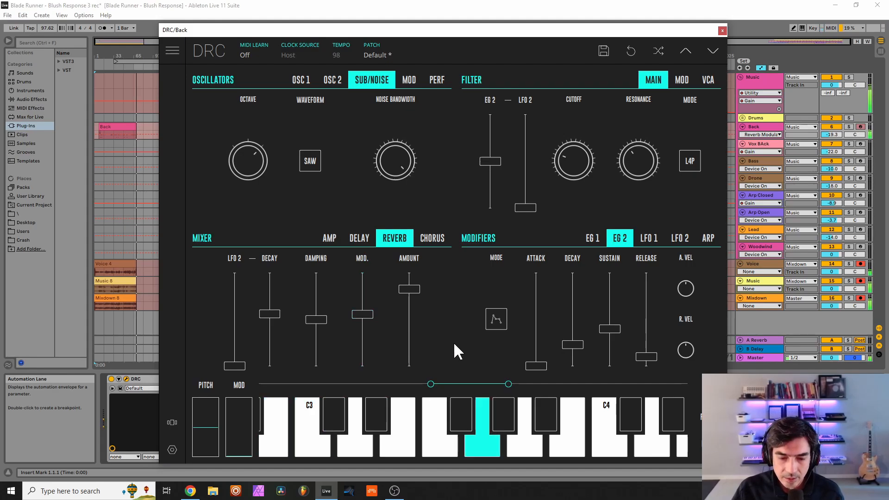
left_click(722, 31)
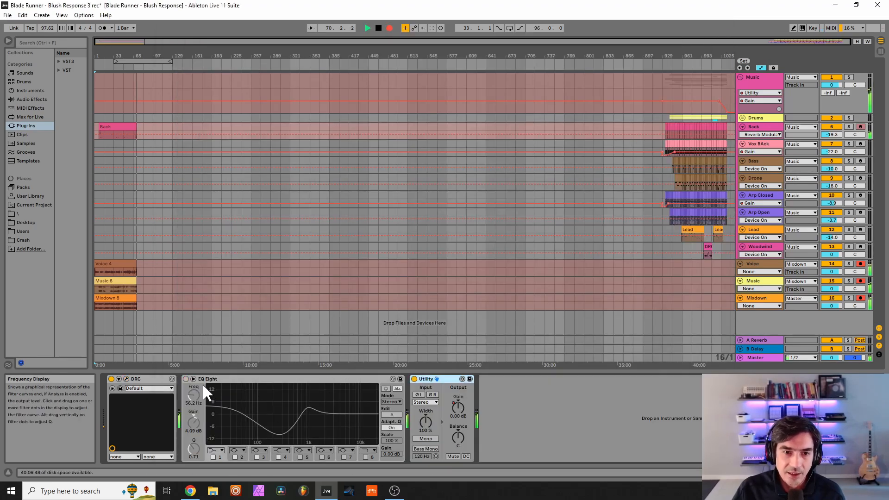
Step: Enable EQ Eight on the Back track and inspect the settings of bands 2 and 3
left_click(186, 379)
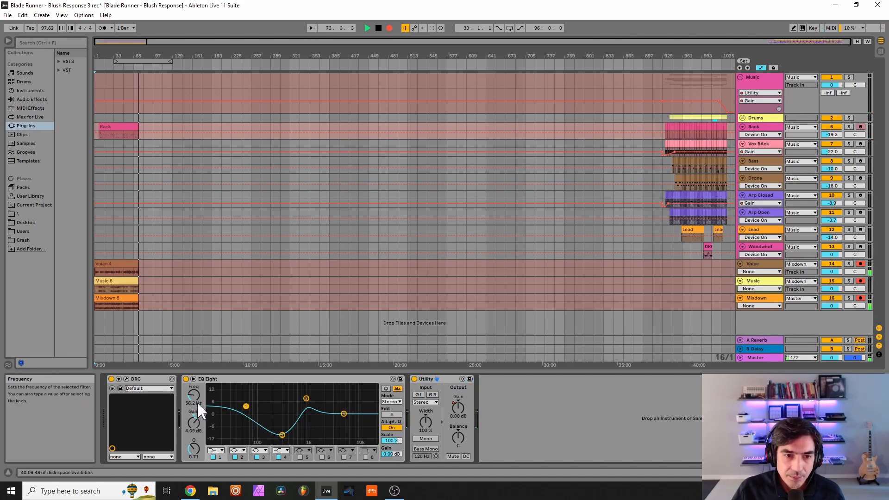
left_click(282, 435)
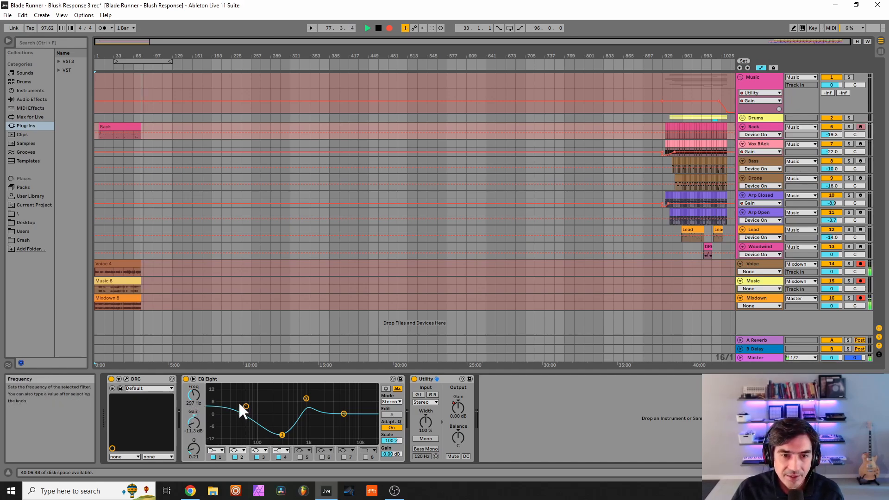
left_click(306, 398)
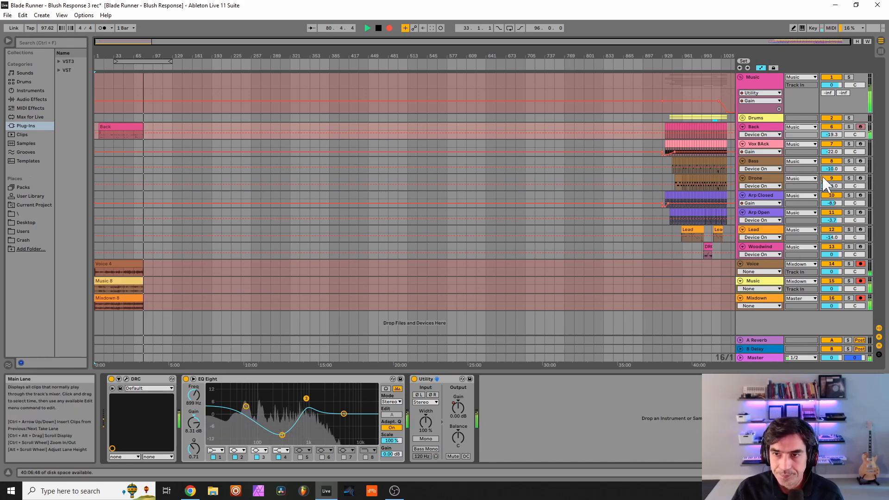
Step: Show the Vox Back track's devices and bypass its EQ Eight
left_click(759, 147)
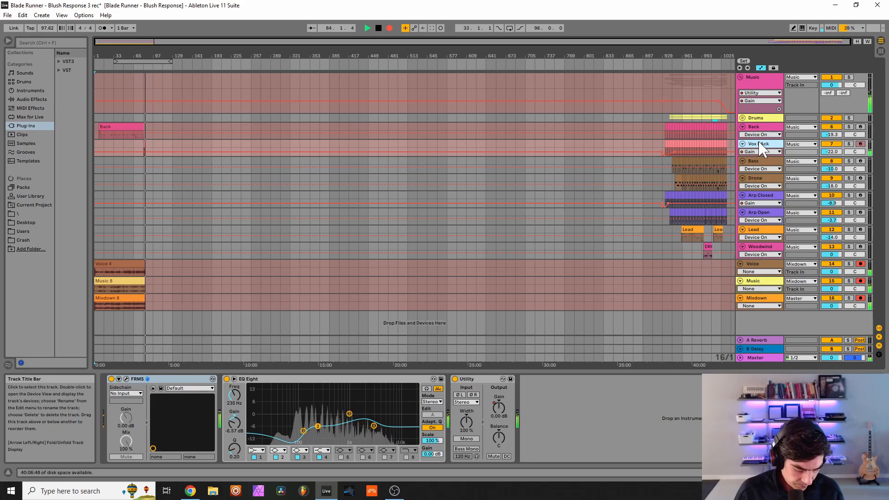
left_click(226, 378)
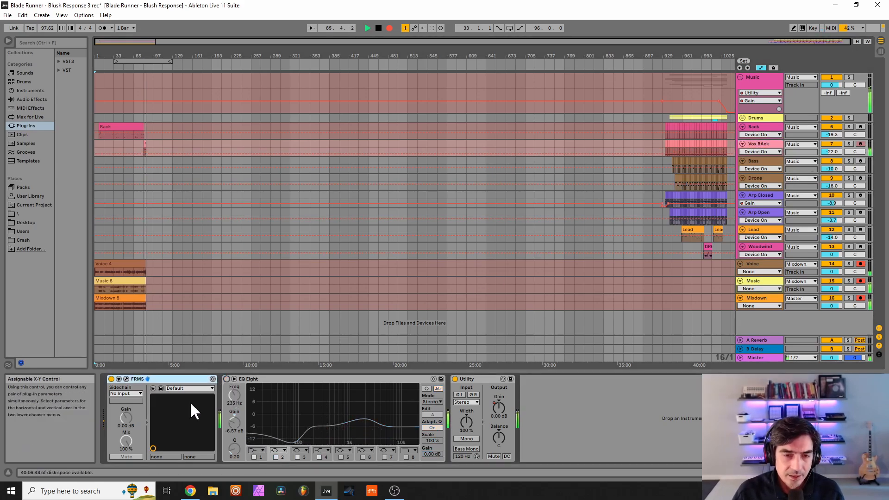
Step: Open the FRMS synth on the Vox BAck track, reposition its window, and load the Default patch from the Factory bank
left_click(126, 379)
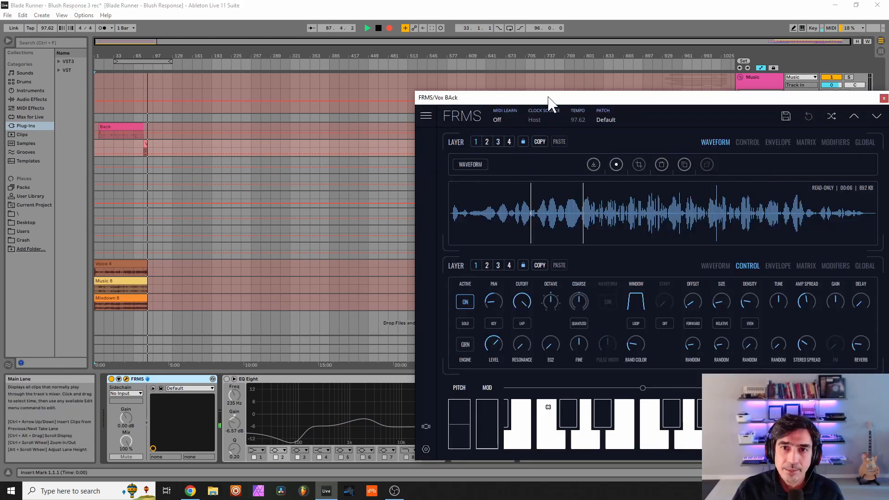
left_click_drag(549, 99, 326, 71)
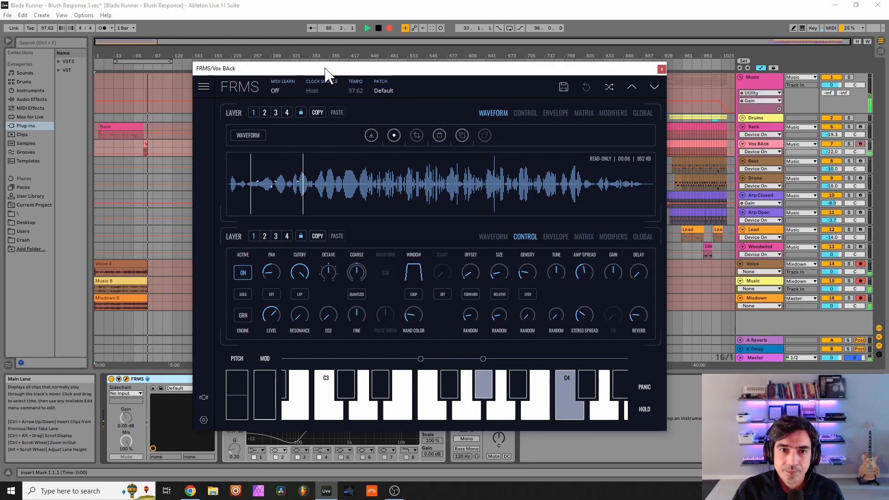
left_click(415, 85)
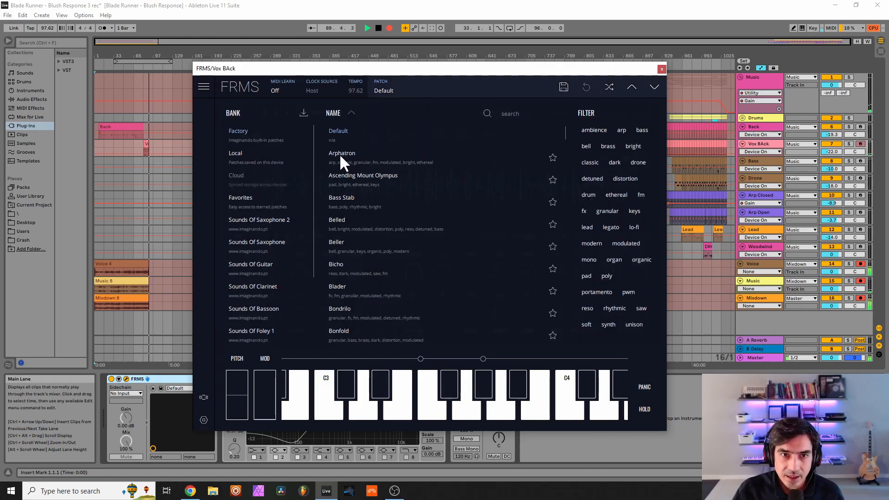
left_click(519, 92)
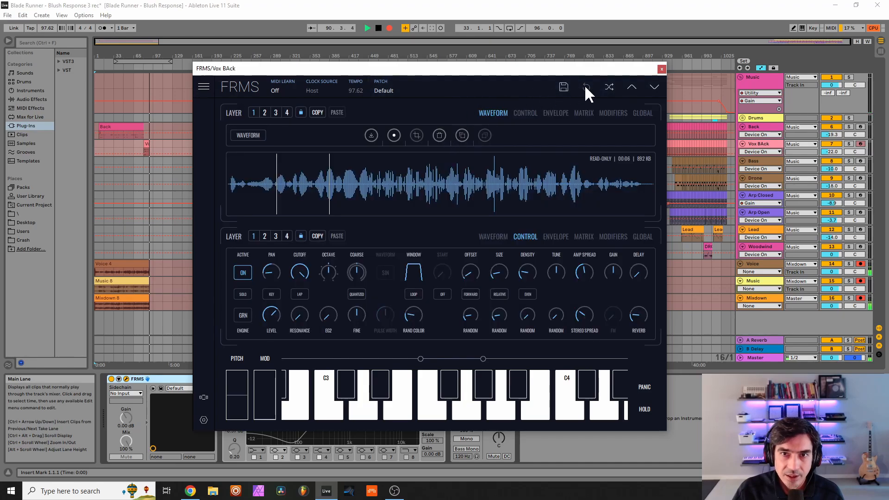
left_click(510, 87)
left_click(505, 88)
left_click(399, 83)
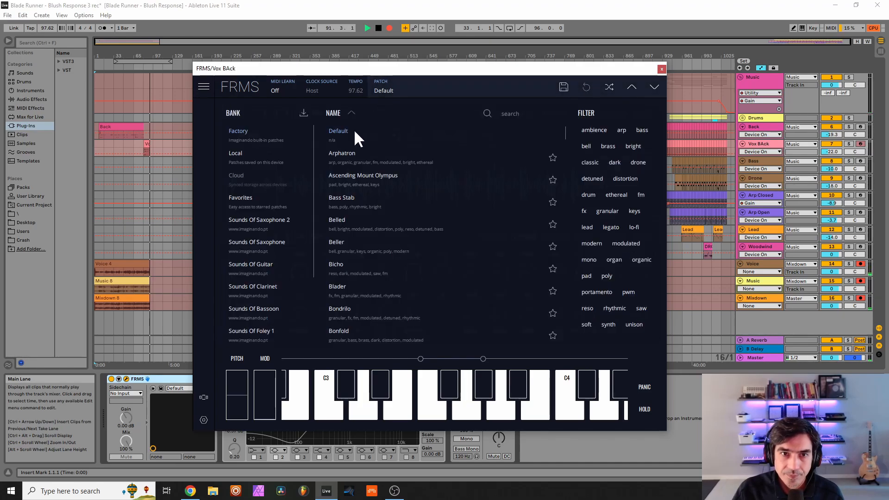
left_click(418, 89)
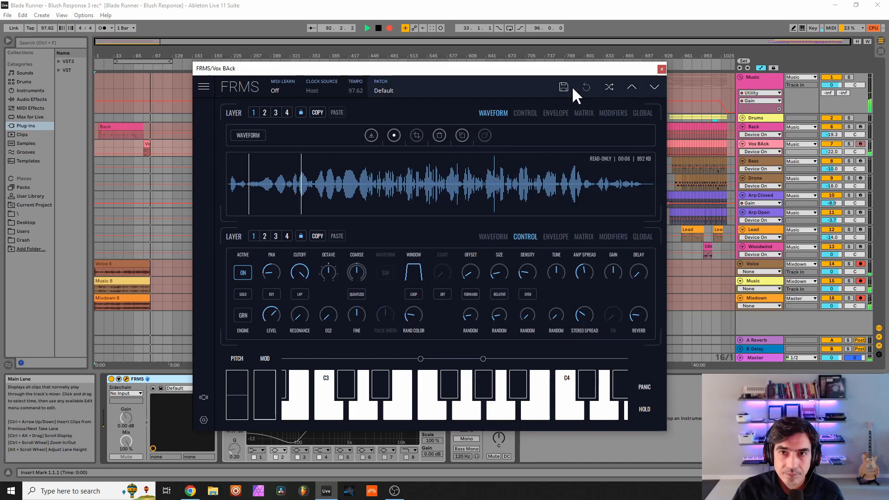
left_click(407, 85)
left_click(259, 156)
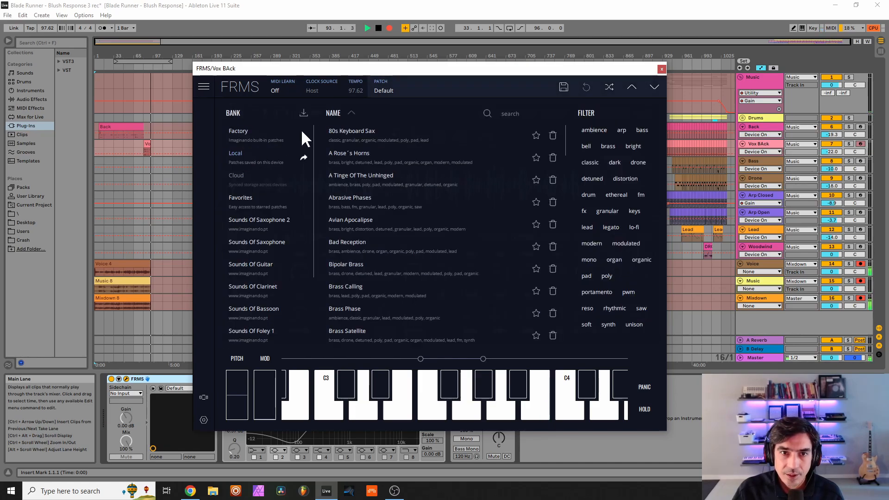
left_click(278, 135)
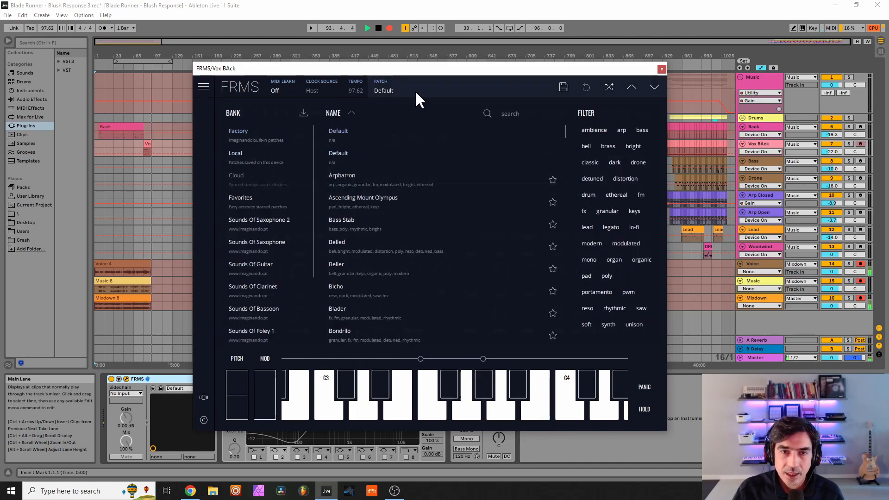
left_click(410, 89)
Step: Load the factory sample Voice Formants.wav as layer 1's waveform
left_click(372, 135)
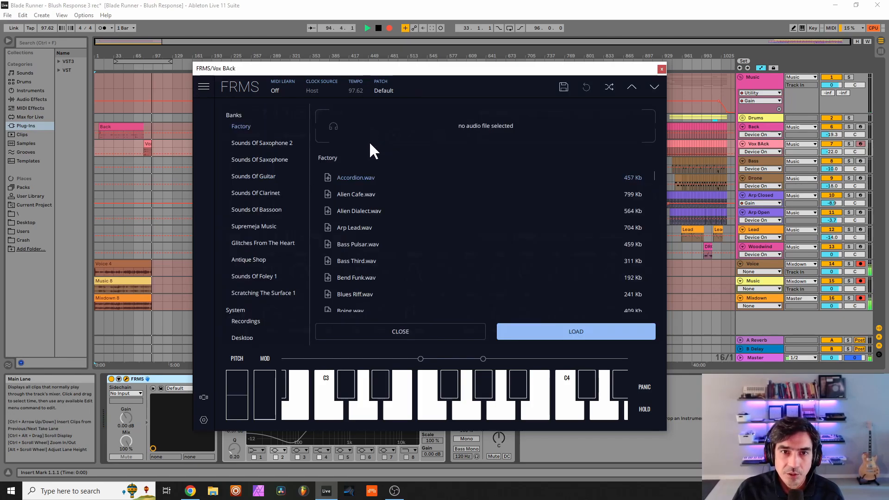
scroll(398, 243, "down", 10)
scroll(397, 248, "down", 15)
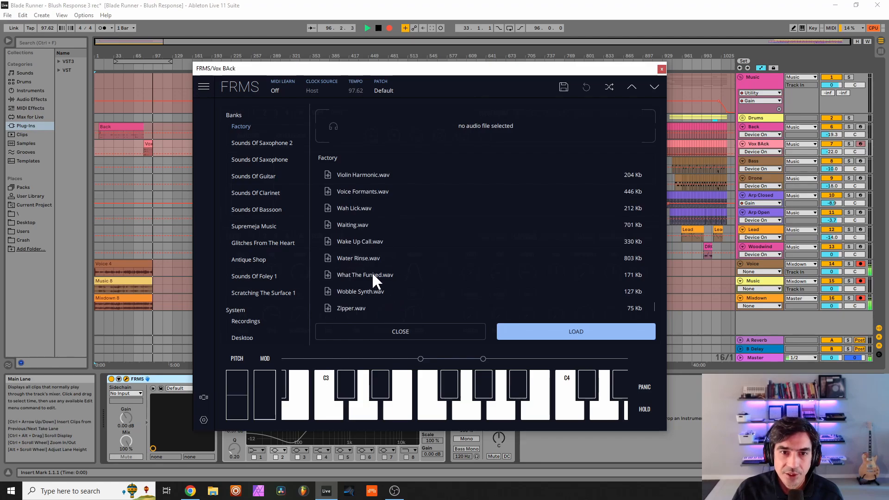
left_click(369, 191)
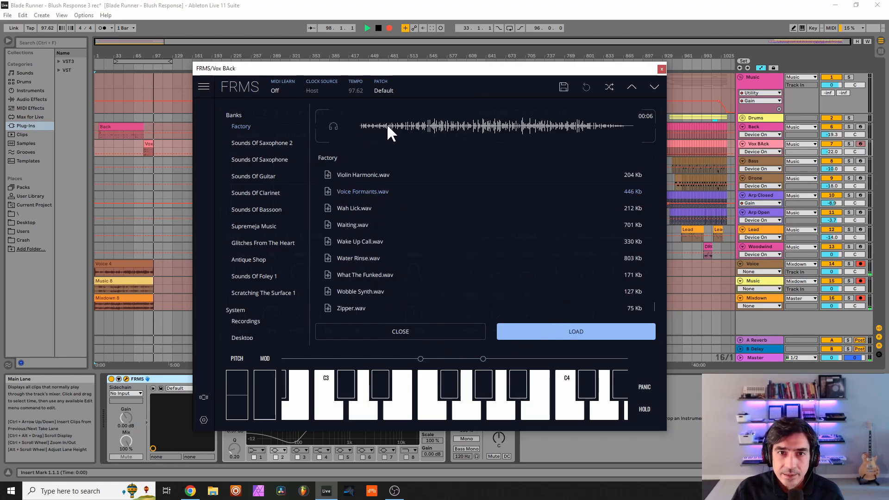
left_click(538, 330)
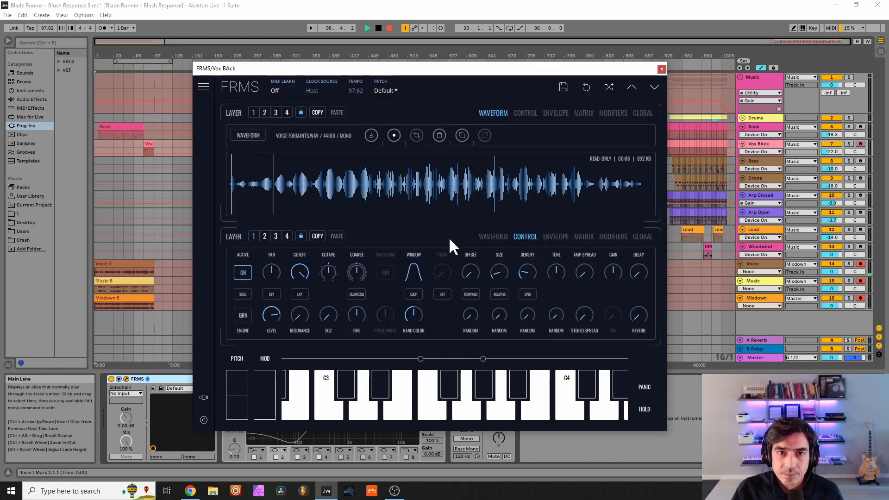
Step: Raise layer 1's grain size to maximum and share its waveform with layers 2, 3 and 4
left_click_drag(499, 273, 510, 271)
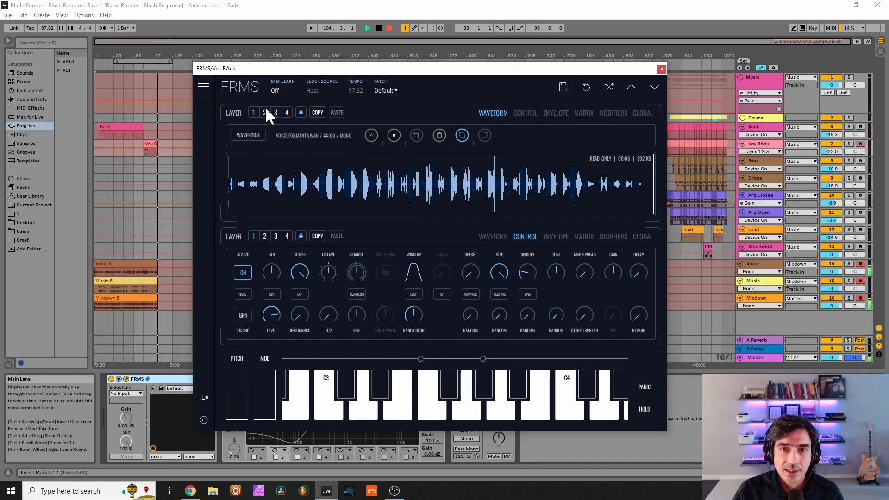
left_click(485, 135)
left_click(484, 135)
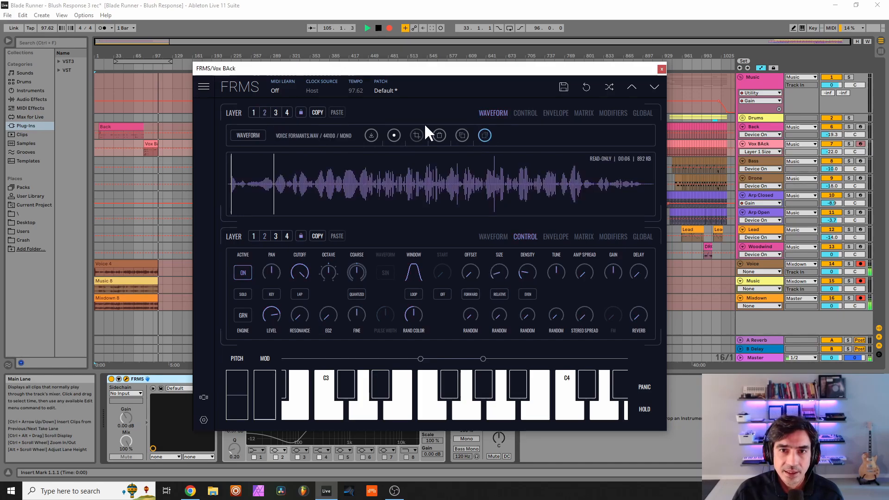
left_click(277, 112)
left_click(485, 135)
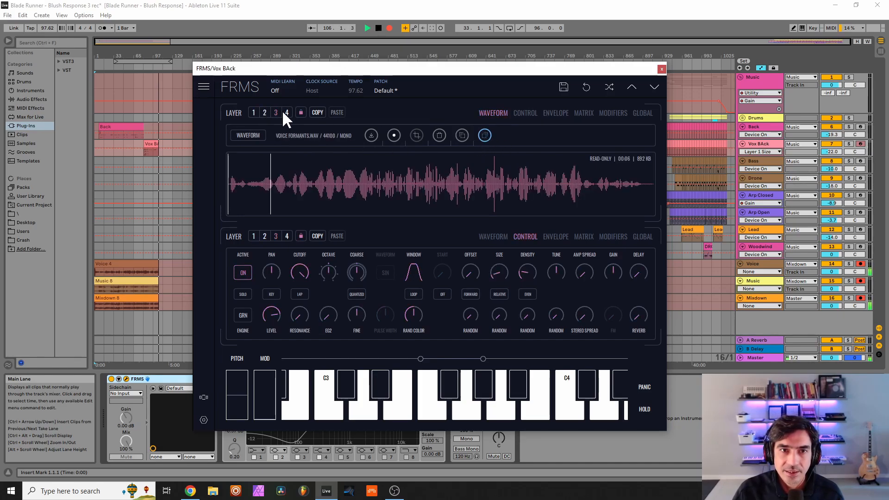
left_click(284, 112)
left_click(485, 136)
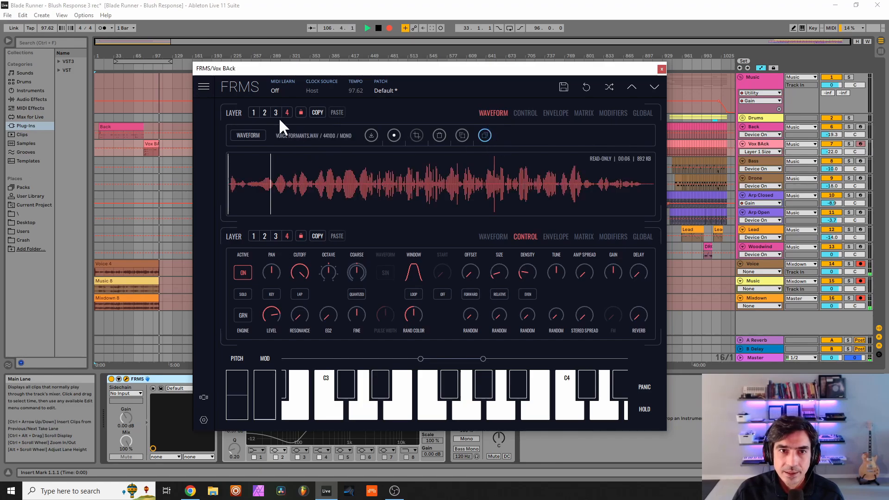
Step: Solo layer 1, pan it well to the left, and reduce its level to about two thirds and Rand Color to about a fifth
left_click(253, 112)
left_click(241, 295)
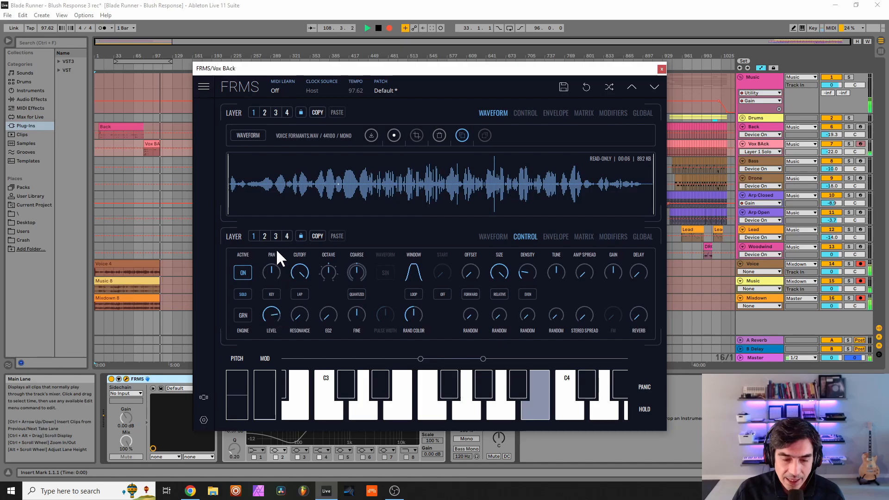
left_click_drag(274, 281, 222, 320)
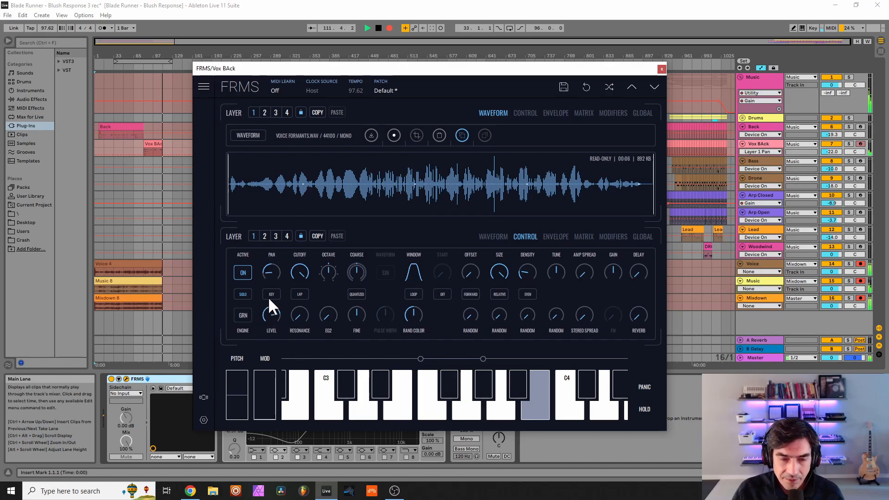
left_click(270, 316)
left_click_drag(258, 328, 243, 337)
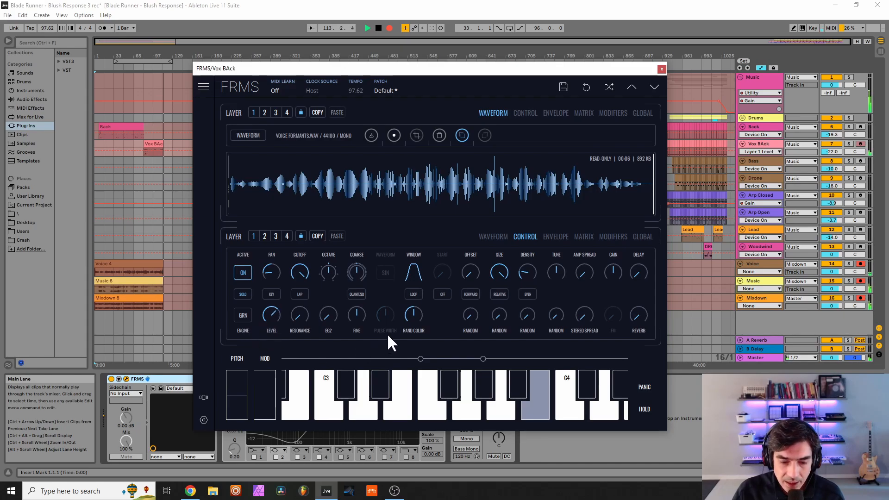
left_click_drag(410, 318, 373, 356)
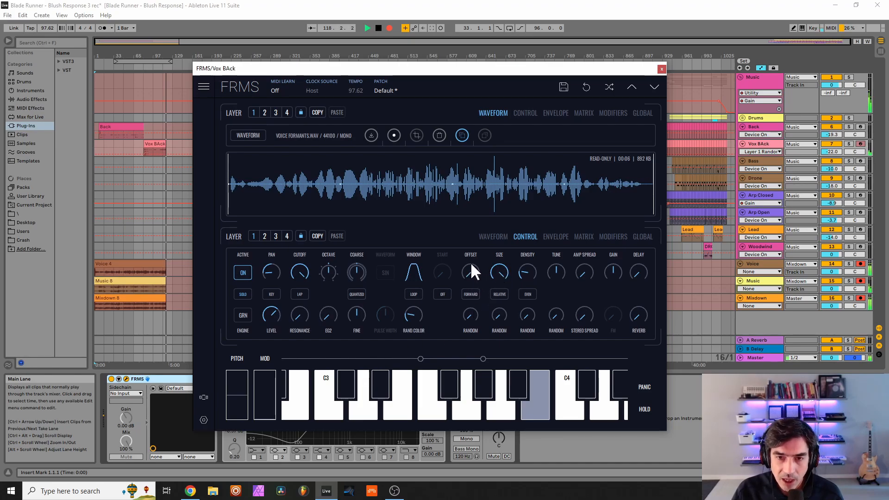
Step: Set layer 1's grain offset to 0.047 and size to 0.123, with small random amounts on both
left_click_drag(471, 265, 485, 266)
left_click(499, 264)
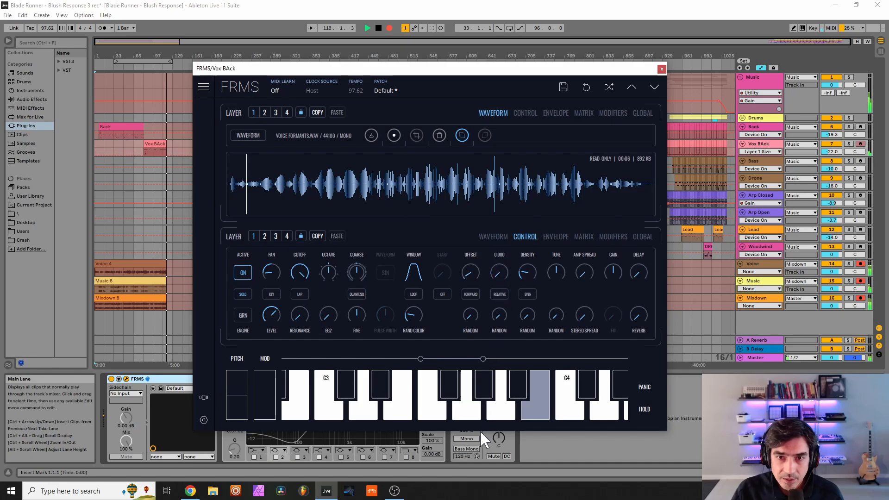
left_click_drag(474, 270, 480, 268)
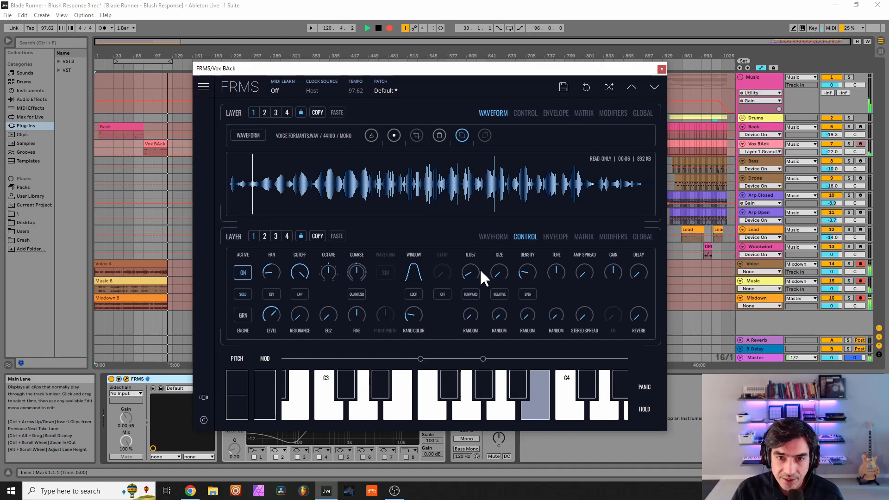
left_click_drag(479, 268, 477, 269)
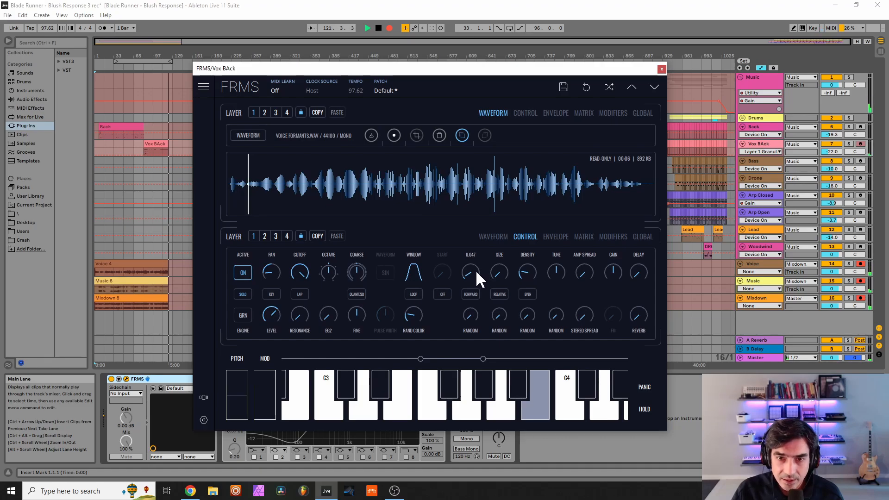
left_click_drag(497, 269, 523, 254)
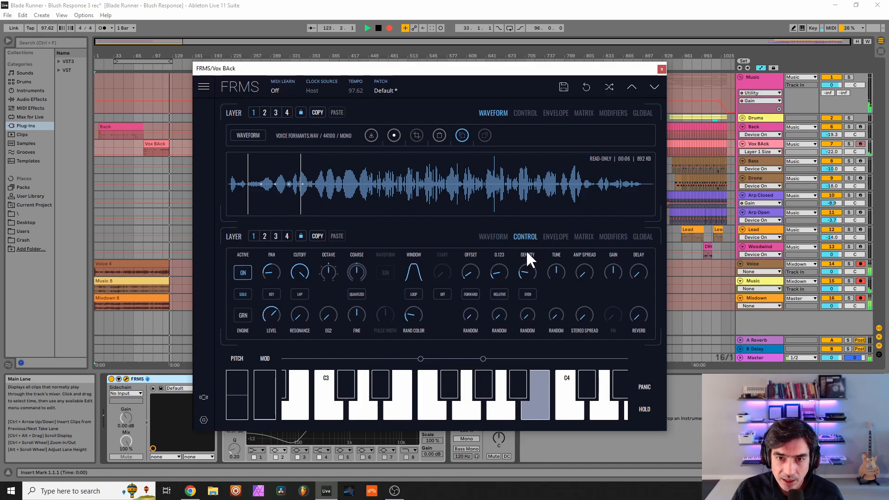
left_click(474, 267)
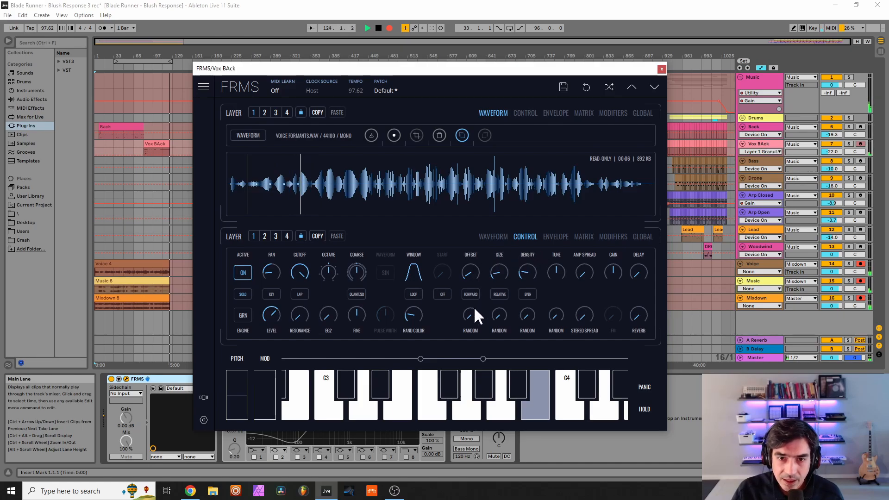
left_click_drag(470, 315, 527, 297)
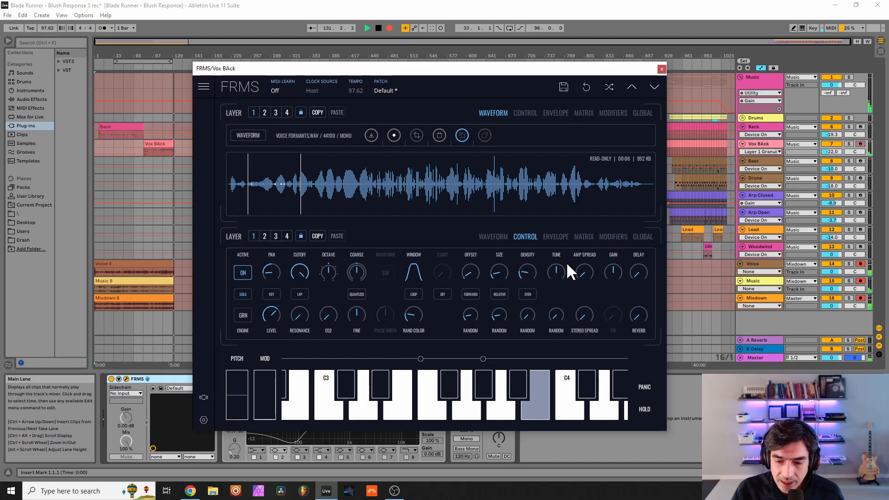
Step: Raise layer 1's amp spread to nearly half and its stereo spread to about a third, and set its reverb to 0.187
left_click_drag(574, 268, 591, 208)
left_click_drag(585, 310, 614, 246)
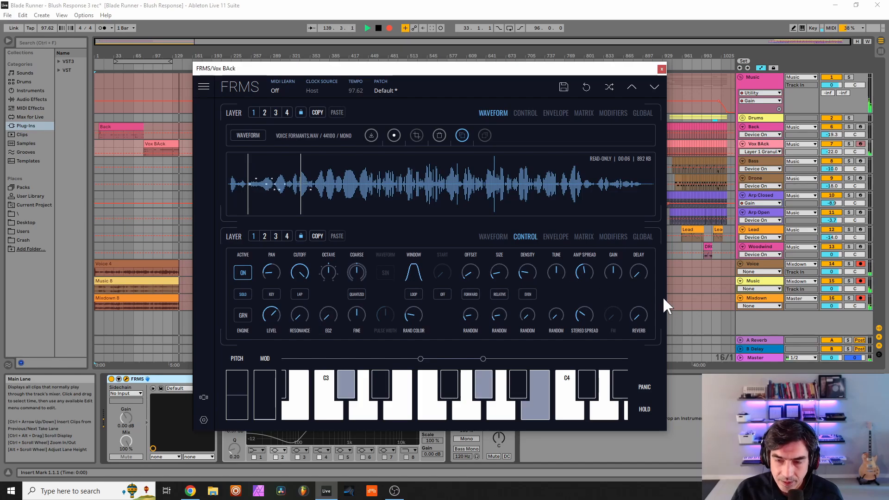
left_click_drag(634, 317, 630, 288)
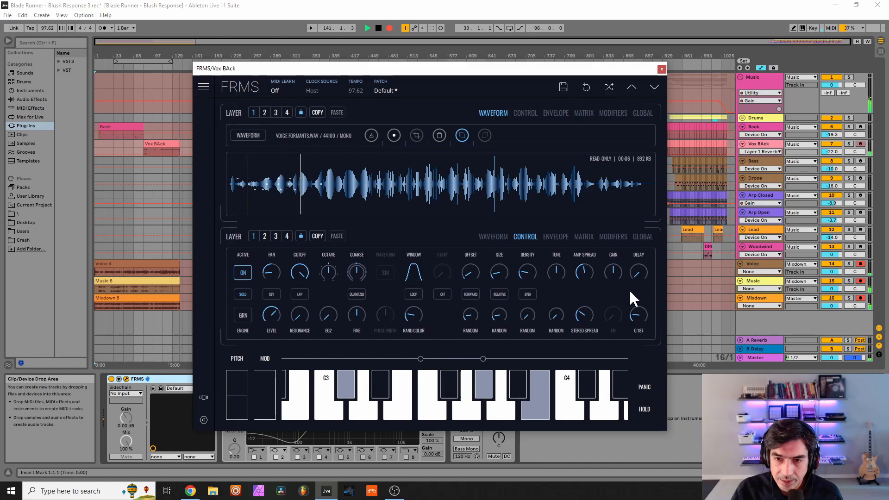
Step: Copy layer 1's control settings onto layer 2, and pan layer 1 well to the right
left_click(265, 113)
left_click(238, 296)
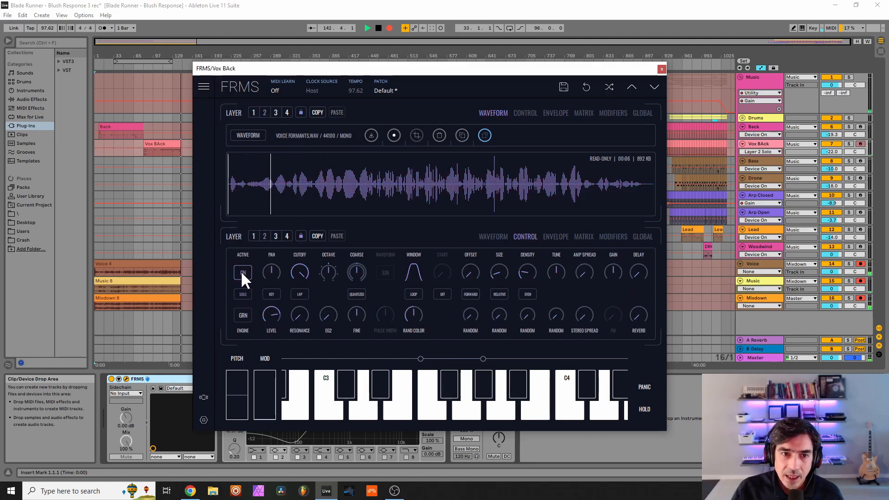
left_click(254, 111)
left_click(318, 113)
left_click(265, 112)
left_click(336, 112)
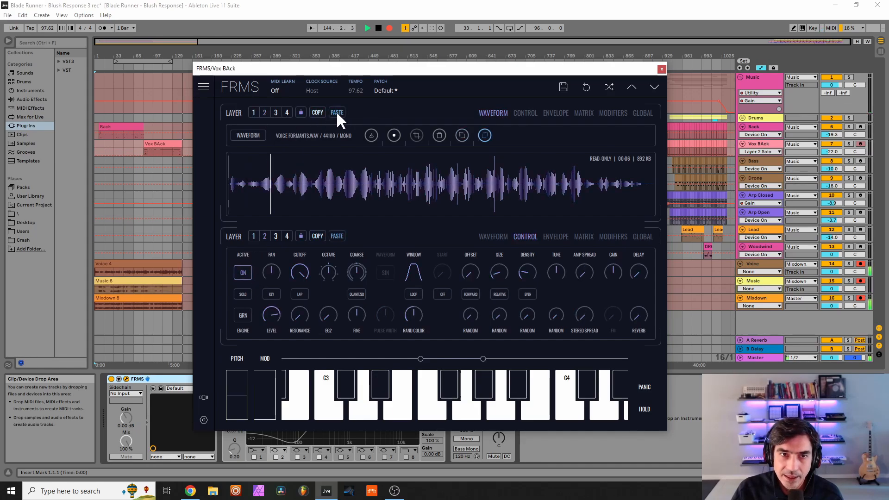
left_click(253, 112)
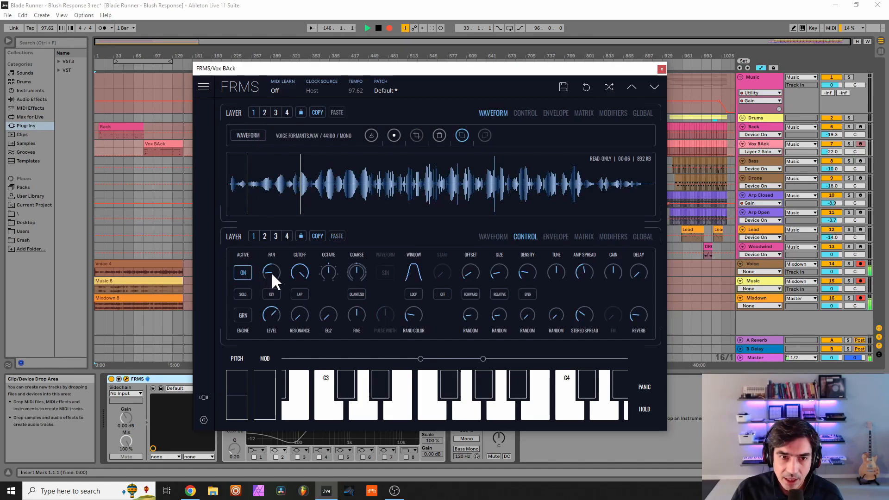
left_click_drag(272, 271, 273, 177)
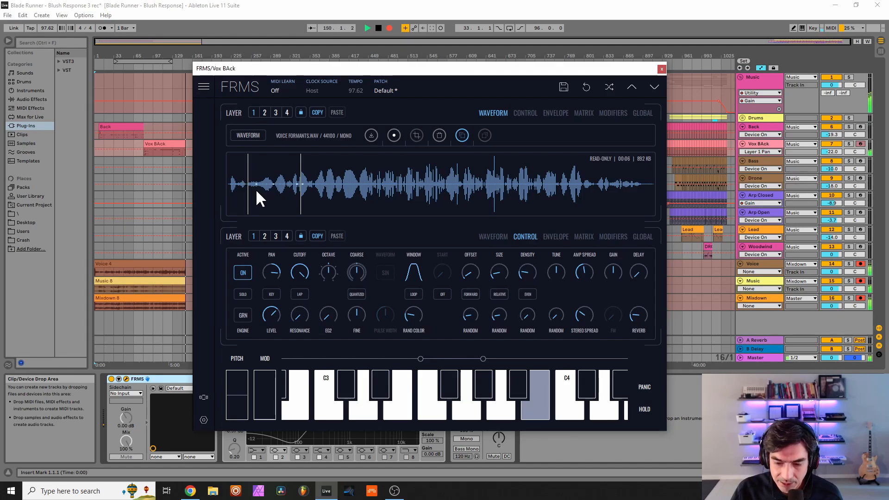
Step: Lower layer 3's level slightly below 0.8 and solo that layer
left_click(276, 113)
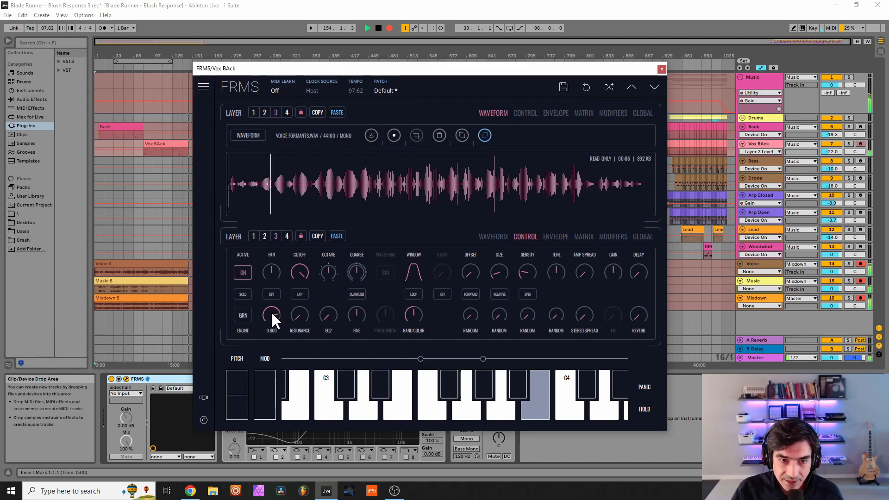
left_click_drag(270, 313, 259, 316)
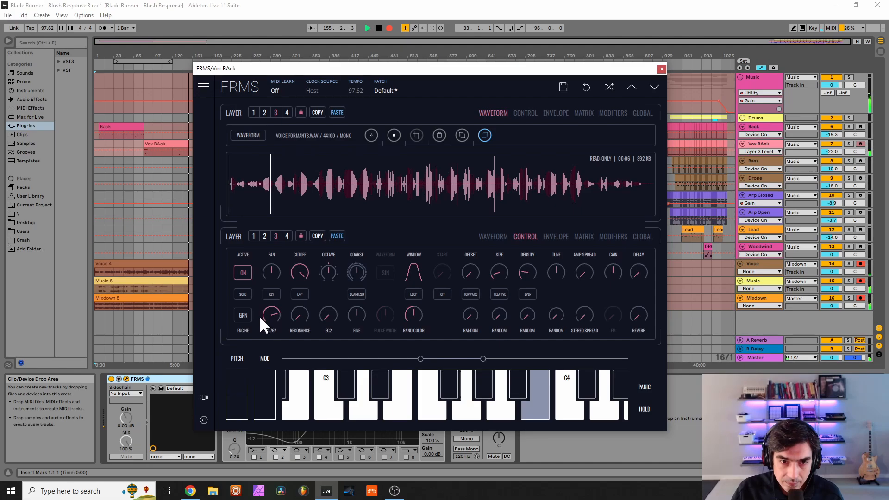
left_click(245, 293)
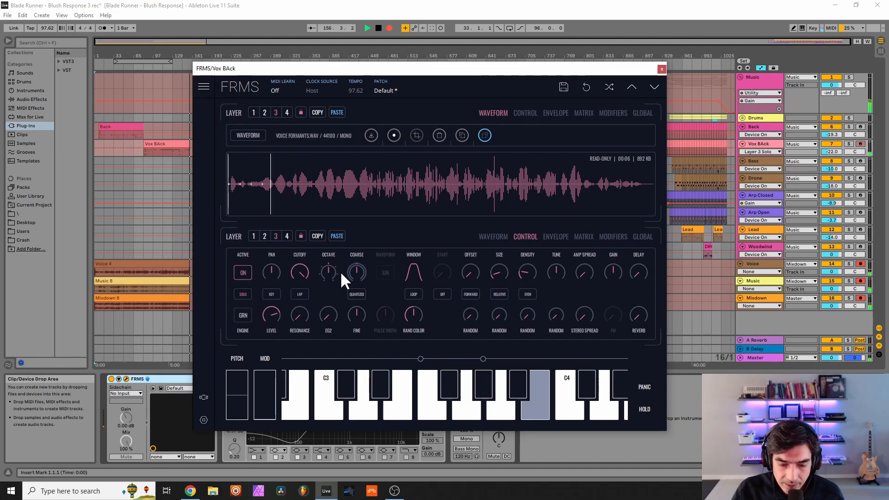
Step: On layer 3, lower the random color to about 0.2, raise grain offset and size slightly, and add small random amounts to offset and size
left_click_drag(416, 308, 417, 352)
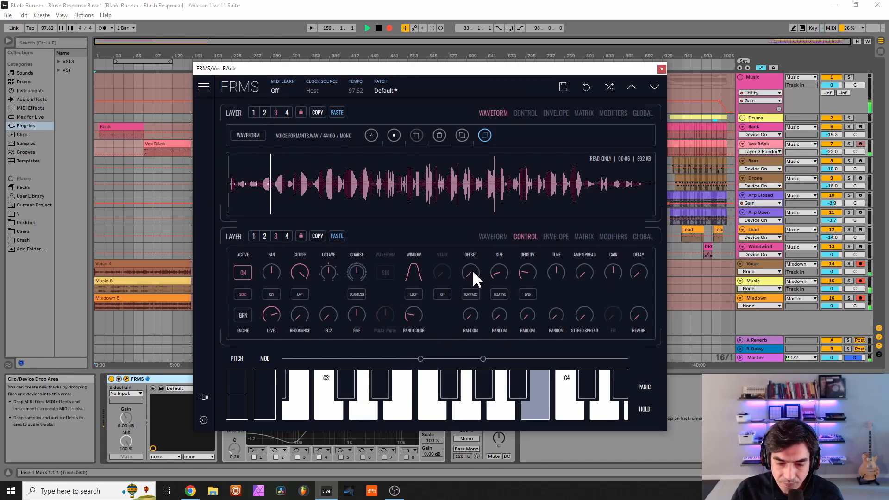
left_click_drag(473, 272, 494, 263)
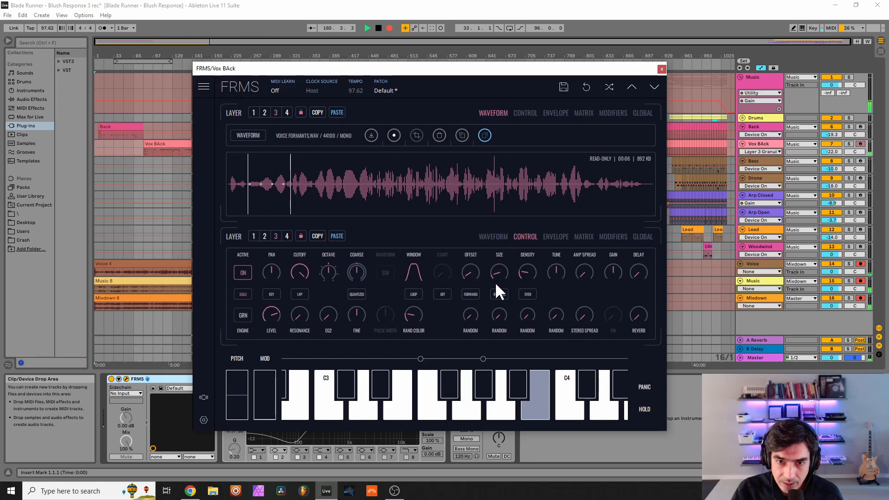
left_click_drag(469, 314, 500, 295)
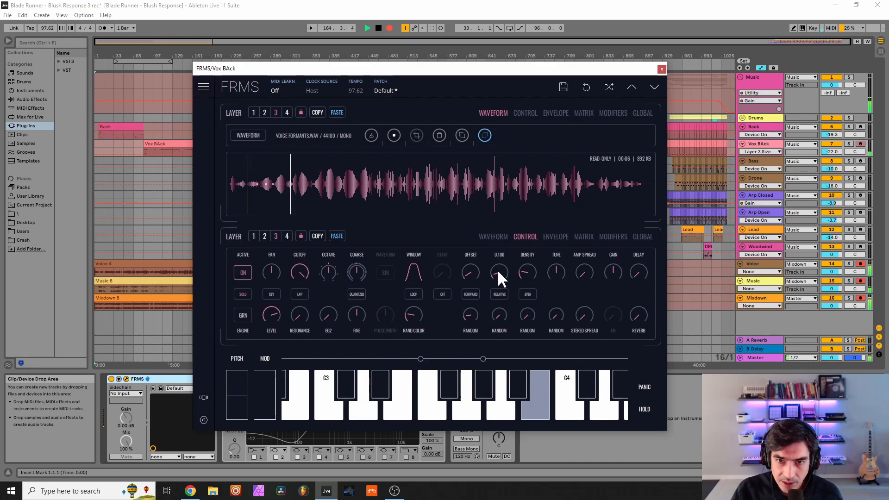
left_click_drag(499, 272, 510, 265)
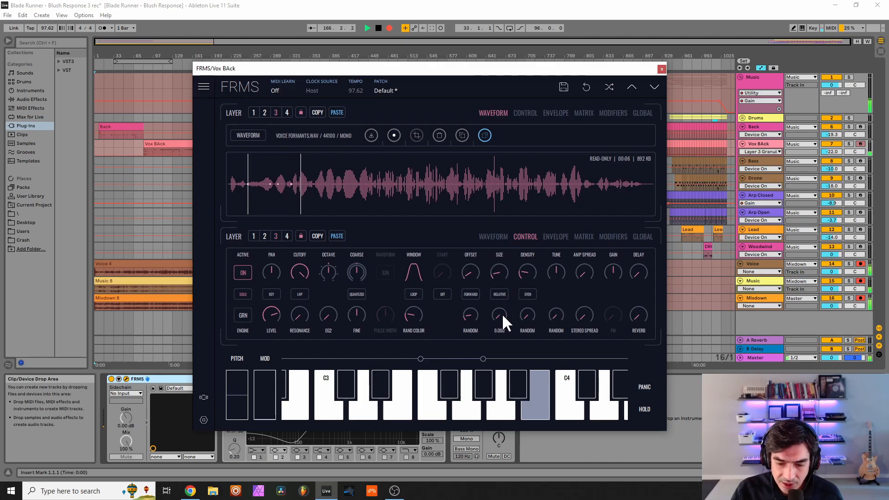
left_click_drag(504, 314, 522, 295)
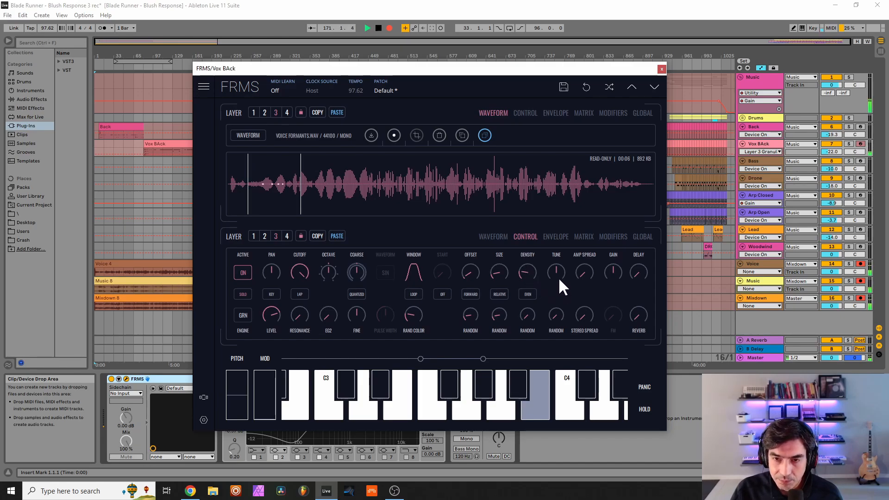
Step: Raise layer 3's amp spread to nearly half, its stereo spread to about a third and its reverb to about a fifth
left_click_drag(583, 272, 559, 207)
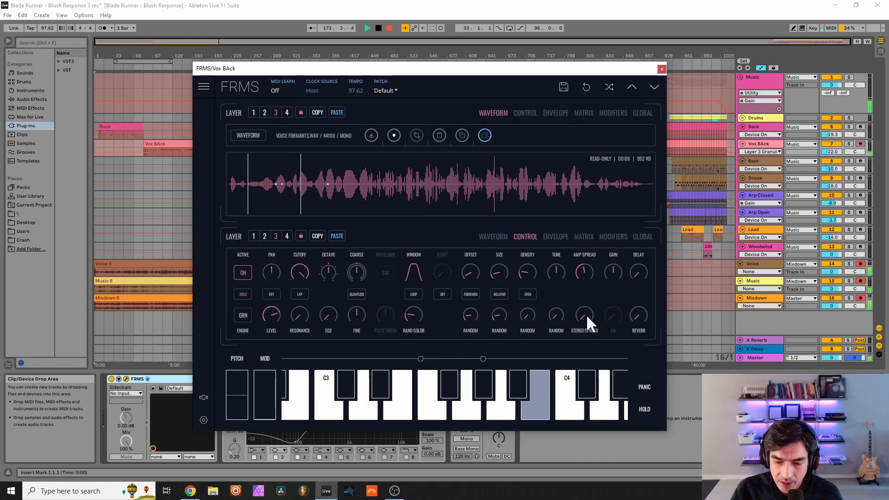
left_click_drag(587, 315, 649, 273)
left_click(638, 317)
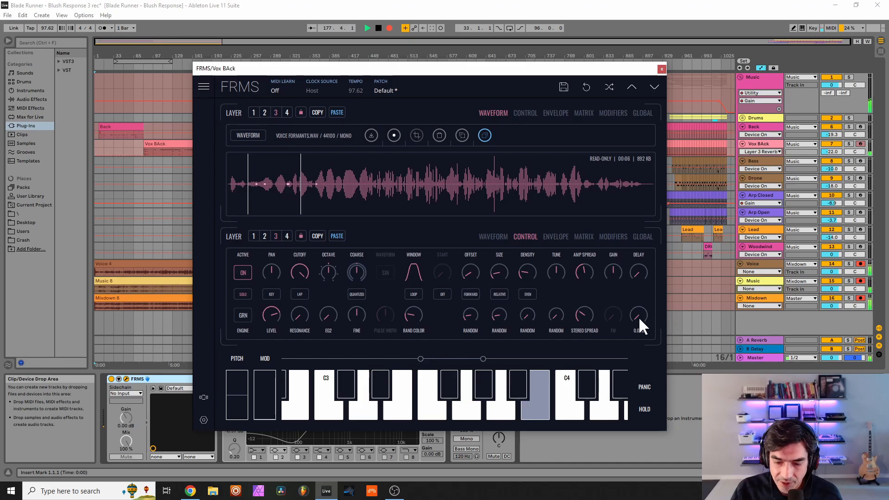
left_click_drag(639, 316, 630, 283)
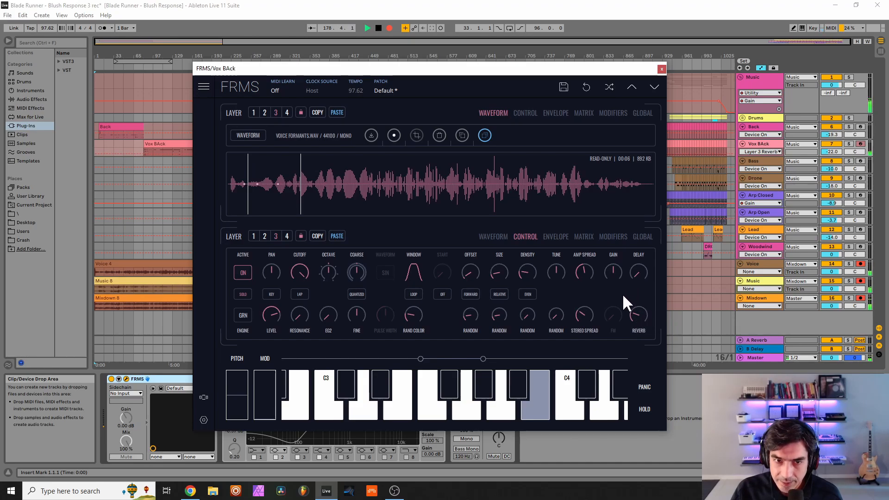
Step: Turn off layer 3's solo and copy its control settings onto layer 4
left_click(243, 294)
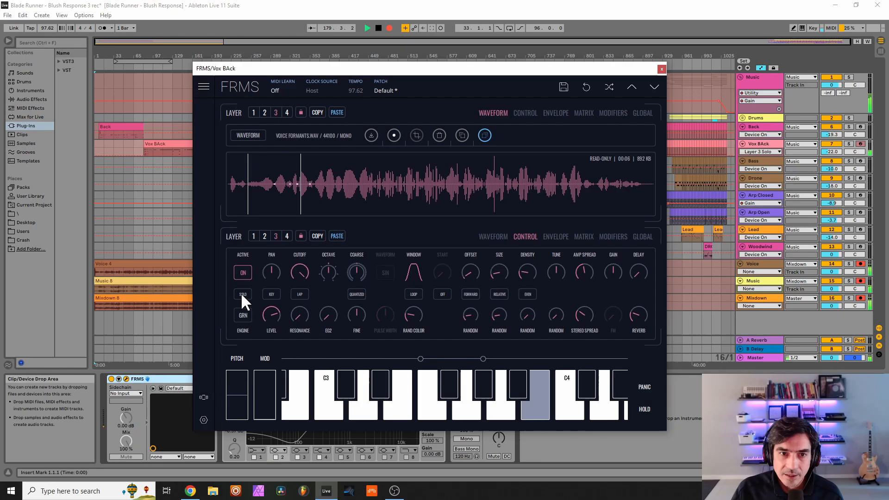
left_click(315, 236)
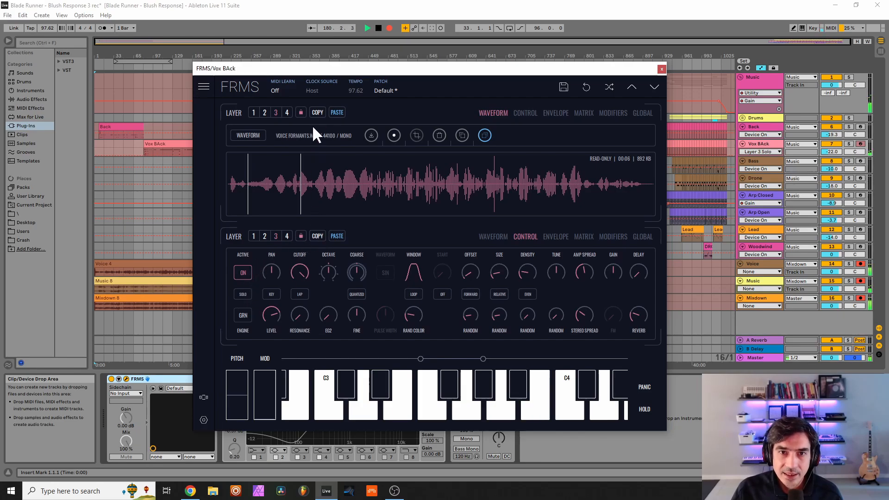
left_click(287, 112)
left_click(337, 113)
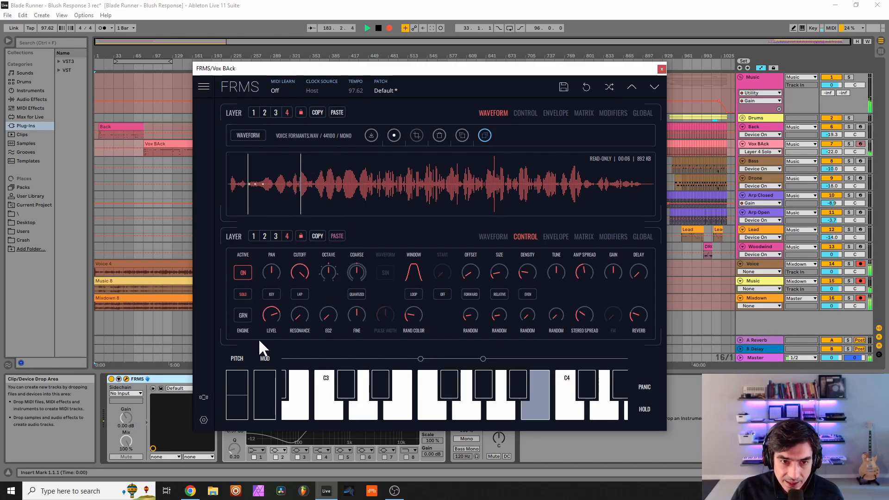
Step: Raise layer 4's level slightly and set its reverb to 0.347
left_click(271, 318)
left_click_drag(273, 320, 273, 319)
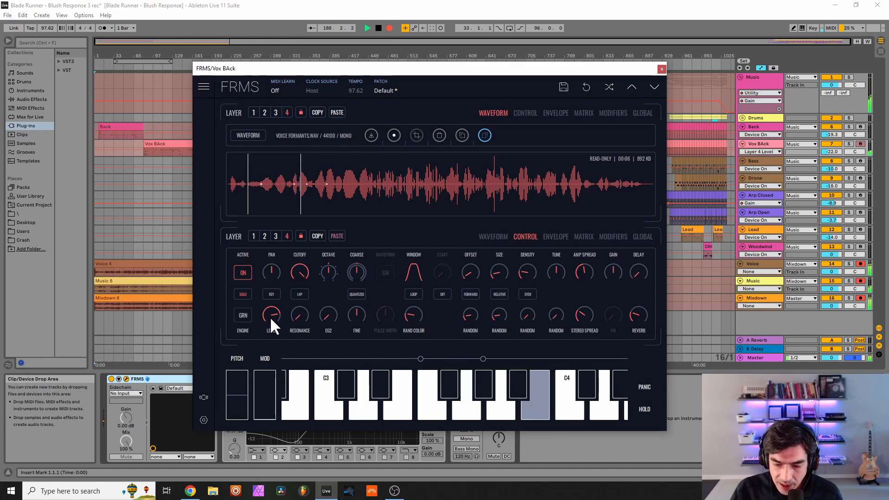
left_click(640, 315)
left_click_drag(641, 315, 659, 306)
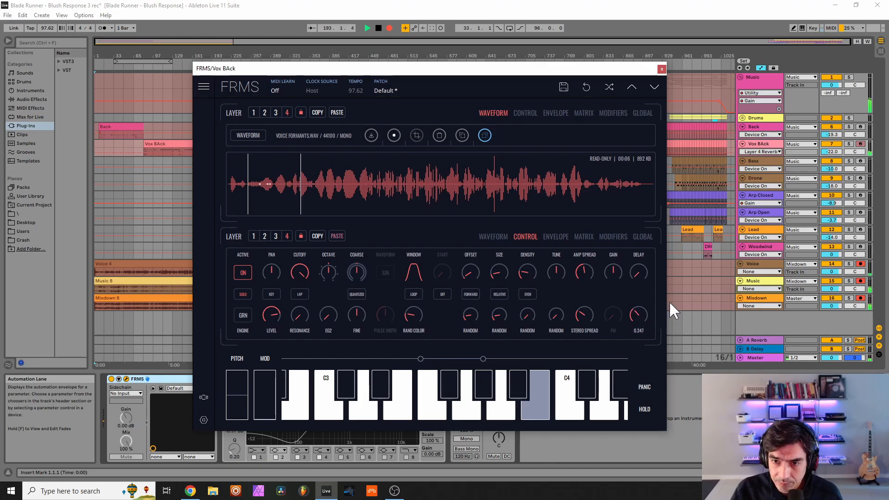
Step: Raise layer 3's octave and solo that layer
left_click(277, 112)
left_click_drag(324, 273, 297, 295)
left_click(237, 293)
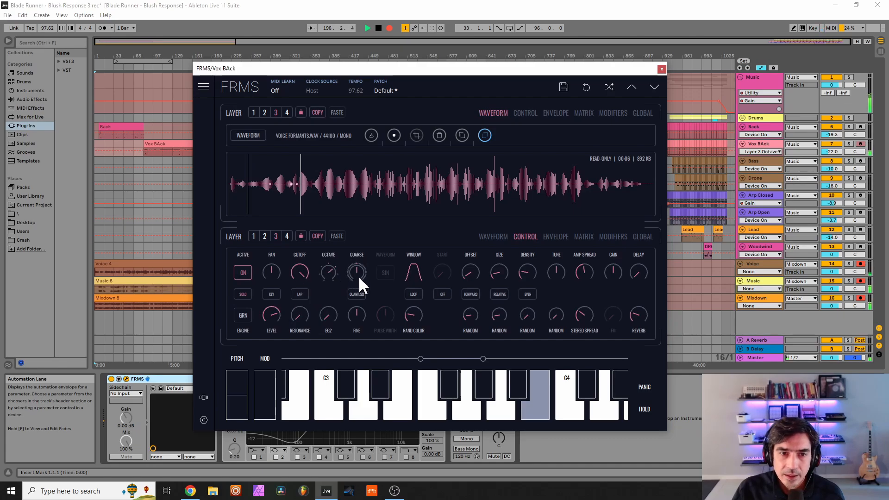
Step: In the modulation matrix, route LFO 1 to grain offset with an amount of 0.528 on layers 2 and 3
left_click(583, 237)
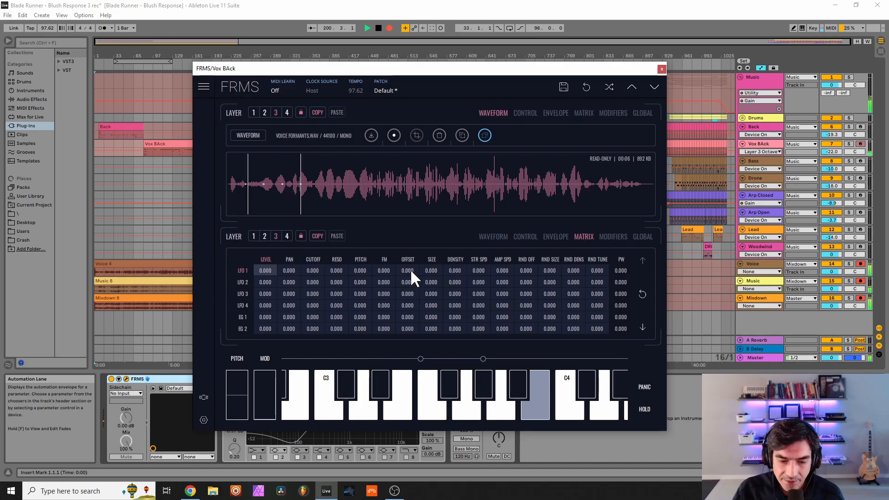
left_click_drag(408, 269, 440, 253)
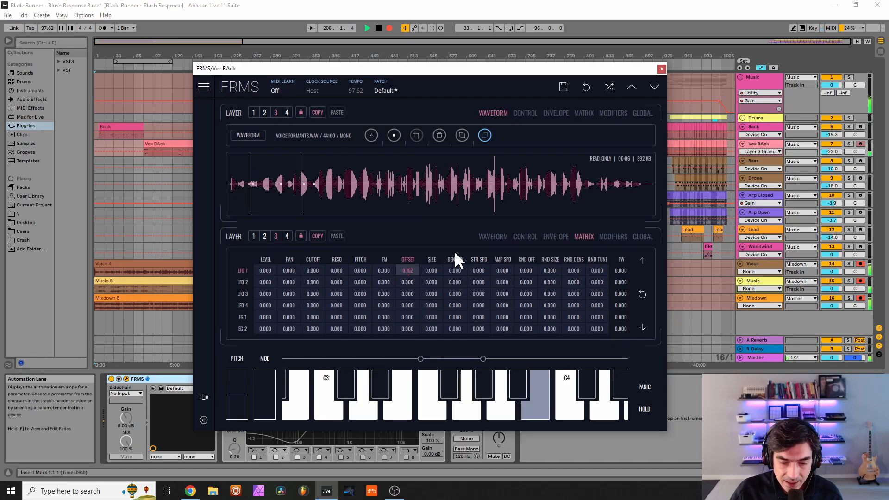
left_click(264, 112)
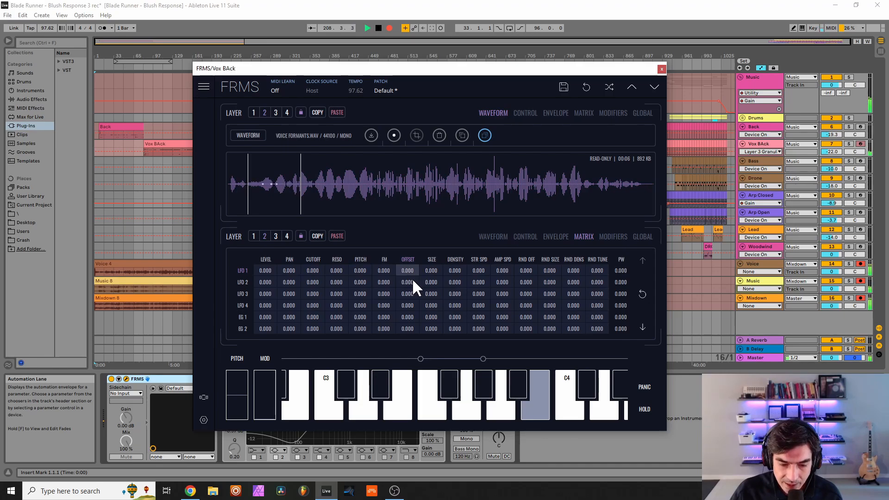
left_click_drag(412, 271, 443, 208)
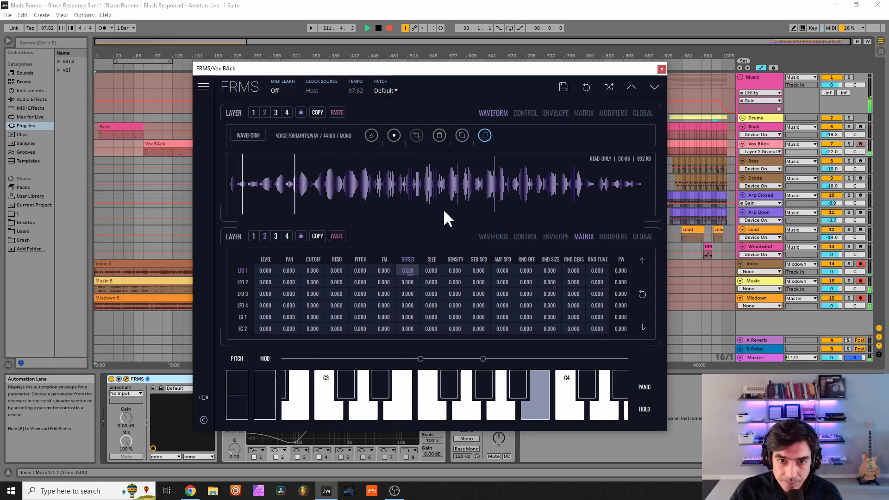
left_click(277, 112)
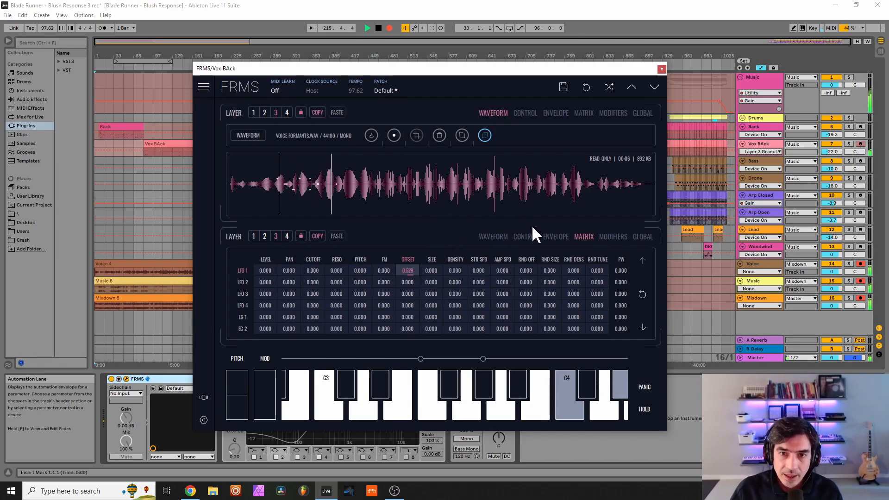
Step: Turn off layer 3's solo in its control settings and close the FRMS synth window
left_click(525, 236)
left_click(242, 295)
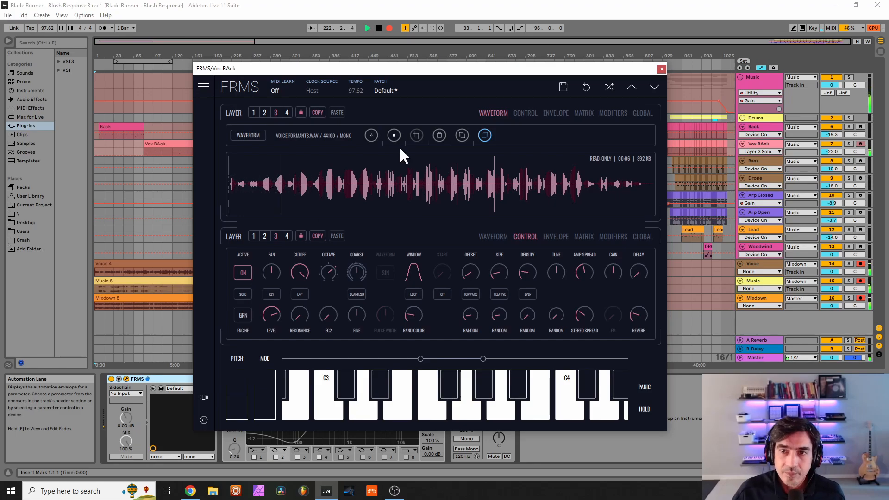
left_click(662, 69)
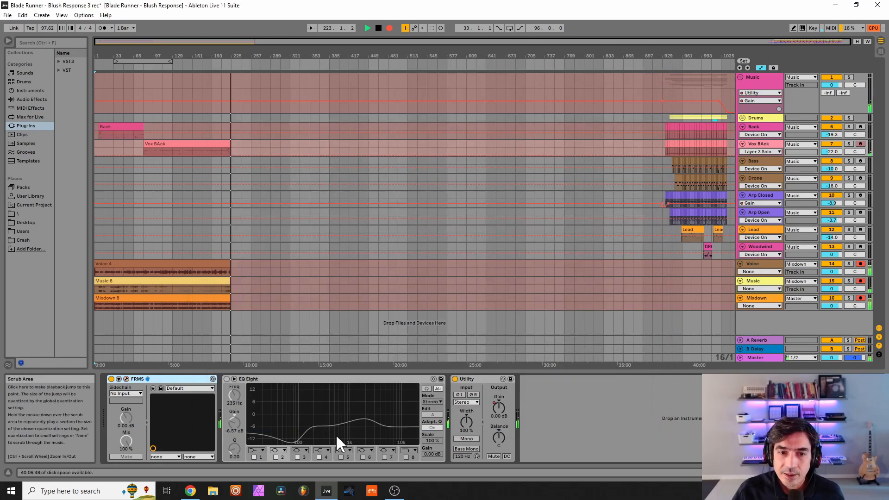
Step: Switch on the EQ Eight on the Vox BAck track and review the settings of its bands 1 to 4
left_click(226, 378)
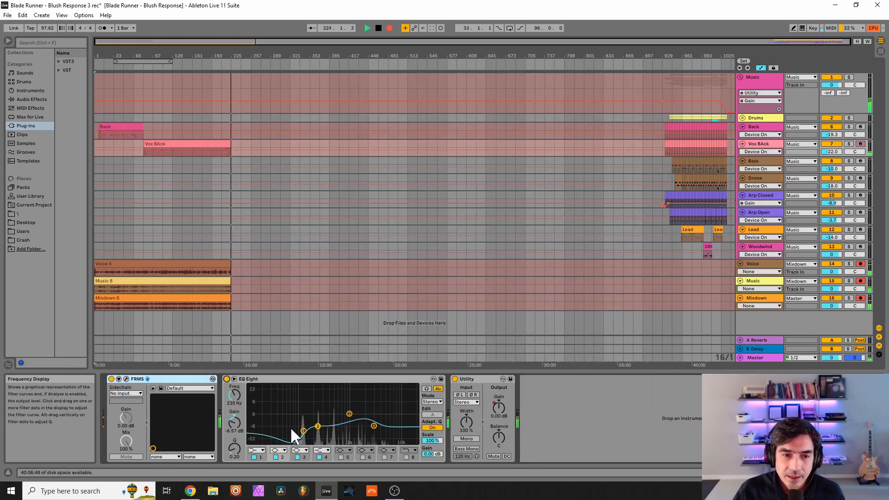
left_click(304, 430)
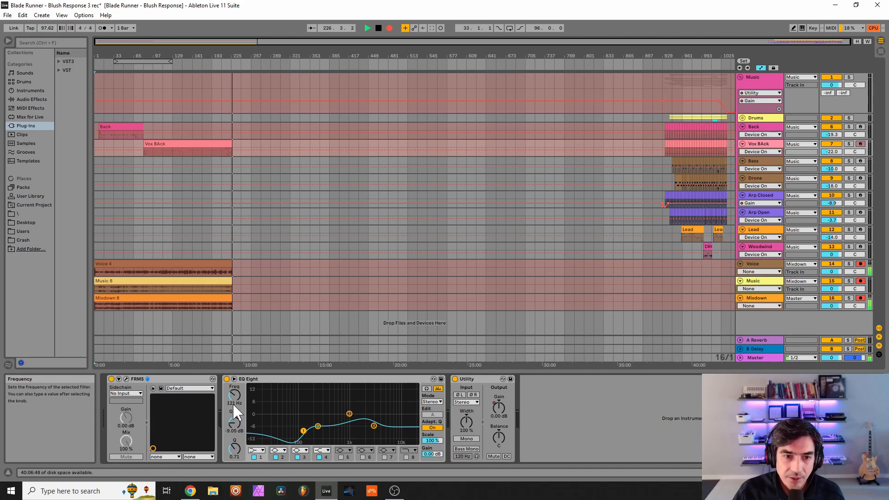
left_click(317, 426)
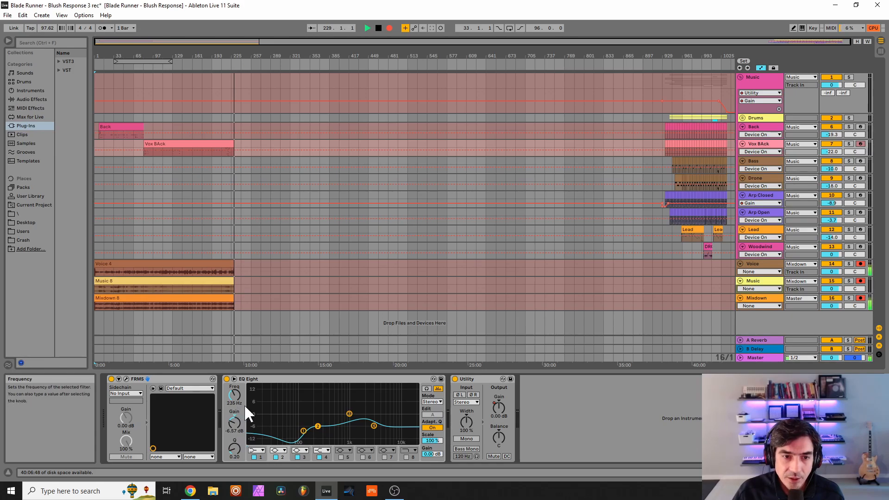
left_click(349, 414)
left_click(374, 425)
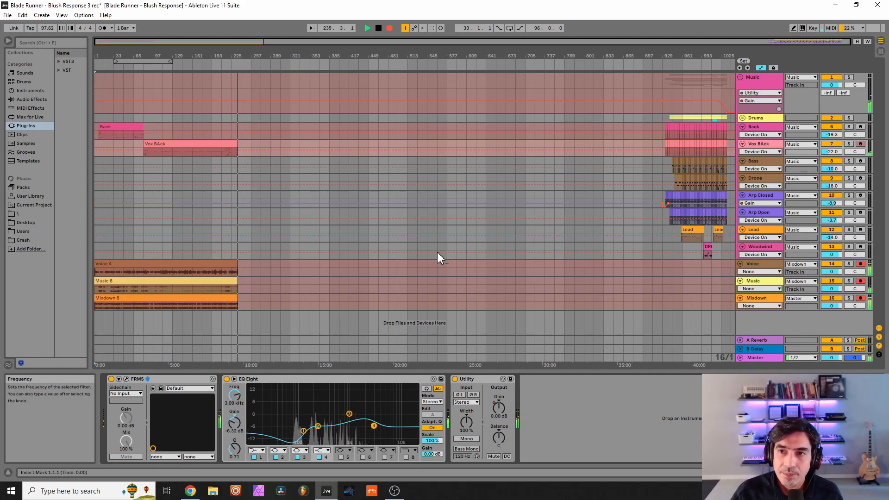
Step: Open the DRC synth on the Bass track and load the factory Default patch
left_click(760, 162)
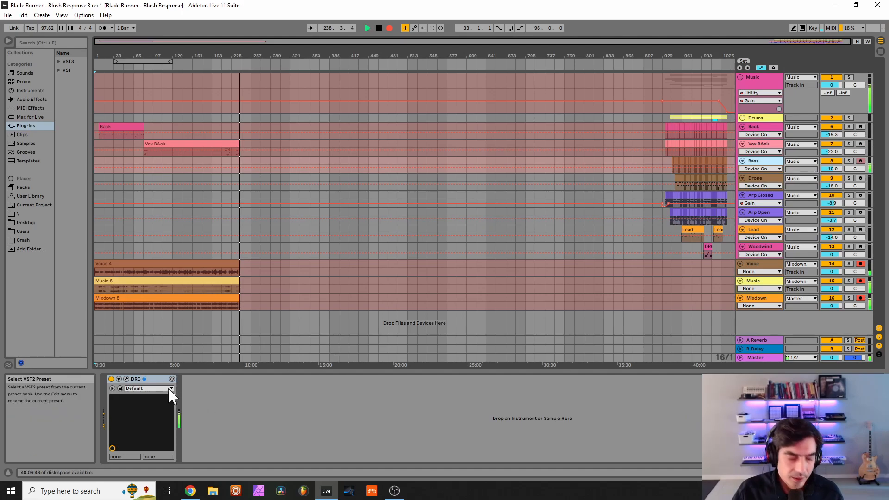
left_click(126, 379)
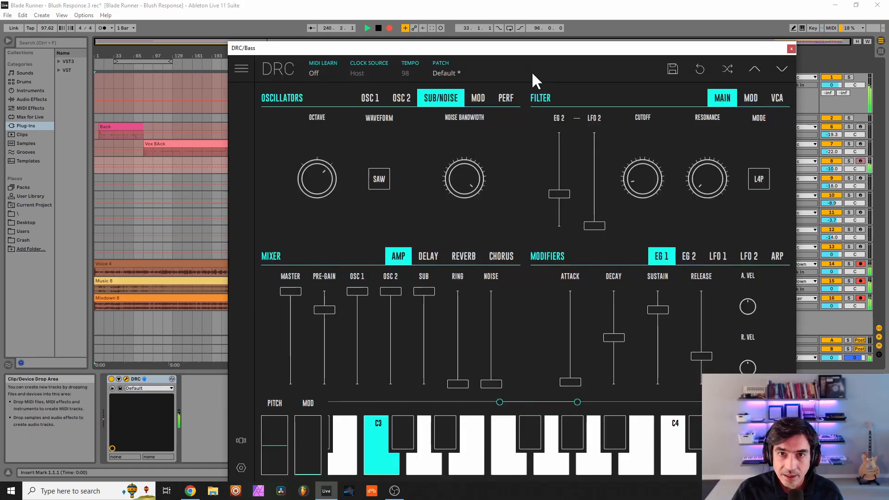
left_click(450, 79)
left_click(415, 118)
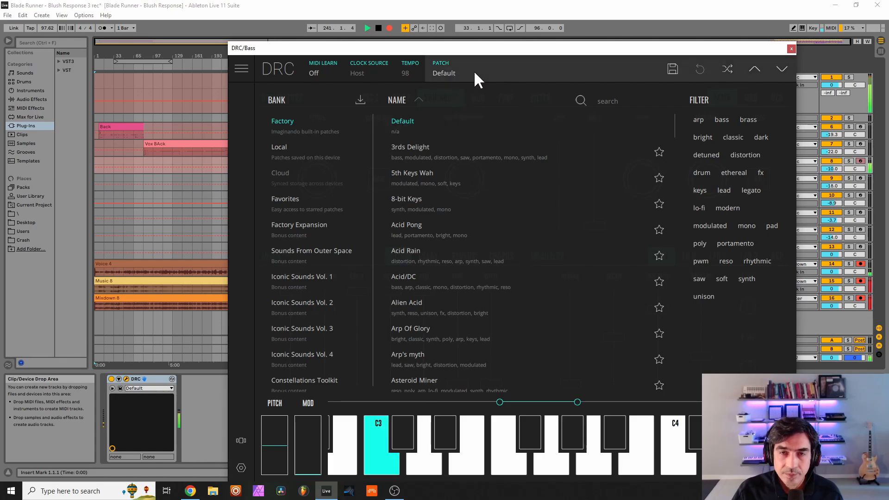
left_click(475, 67)
left_click_drag(468, 51, 421, 39)
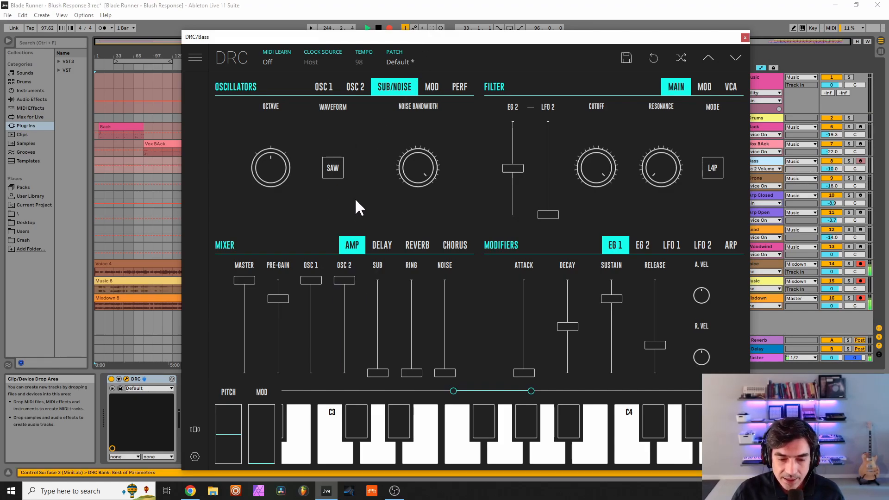
Step: Set OSC 2's octave below centre with fine tuning slightly above centre, and bring the sub oscillator to full level with a raised octave
left_click(352, 88)
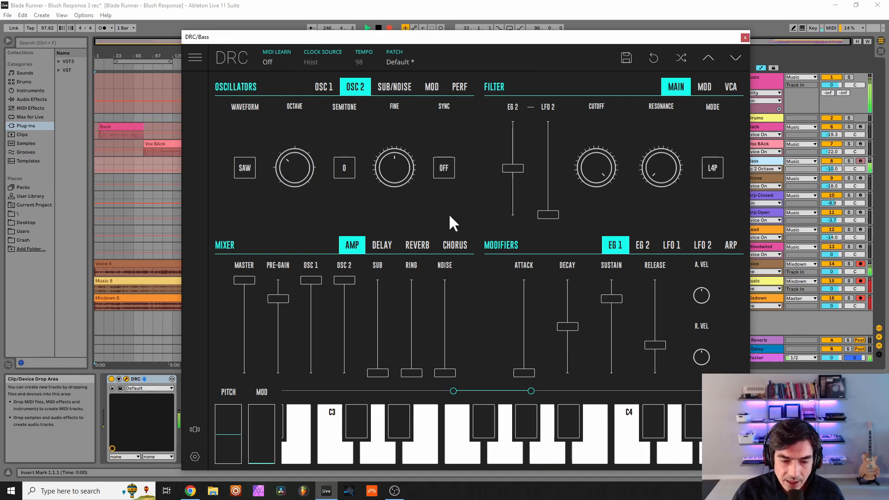
left_click_drag(403, 167, 431, 163)
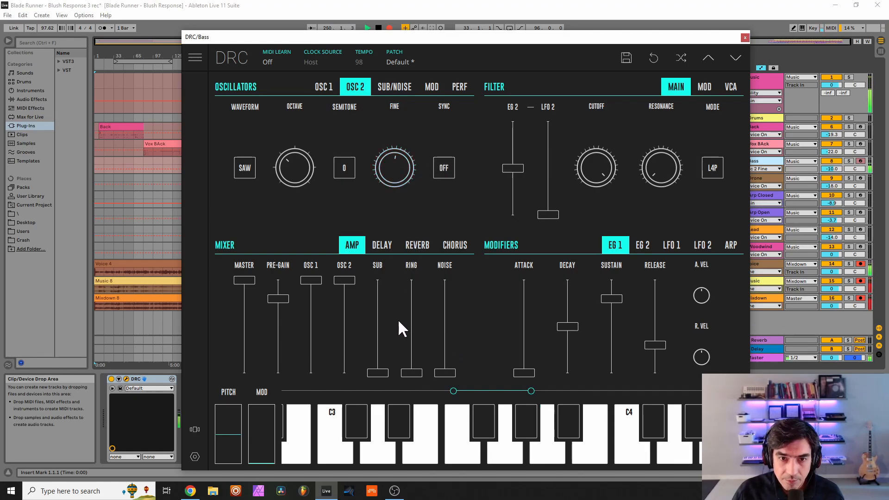
left_click_drag(377, 326, 384, 113)
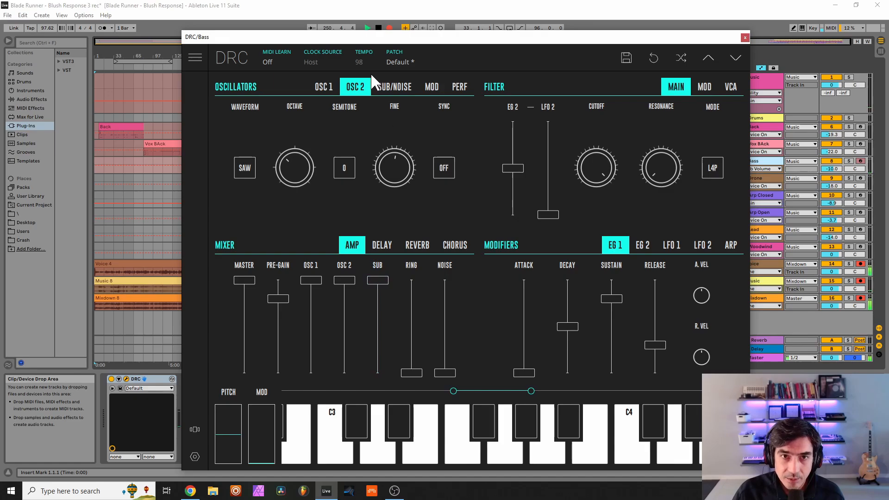
left_click(376, 83)
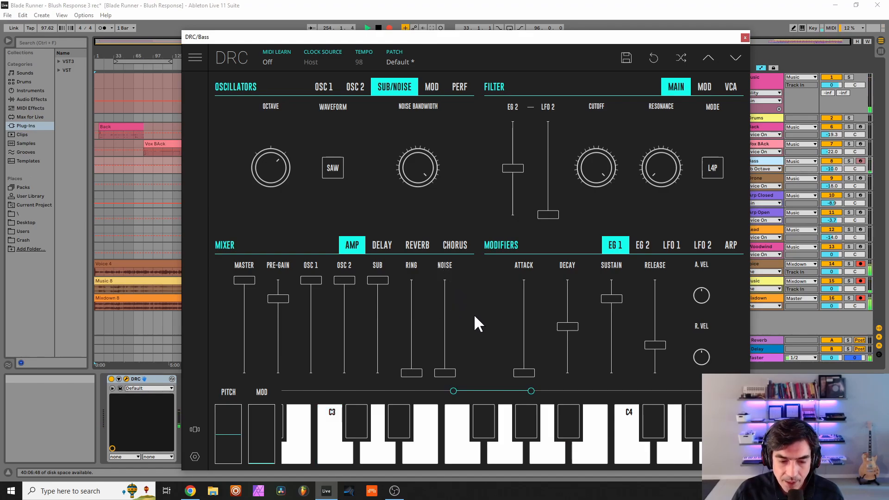
Step: Lower the filter's EG 2 modulation amount to about a third
left_click(511, 182)
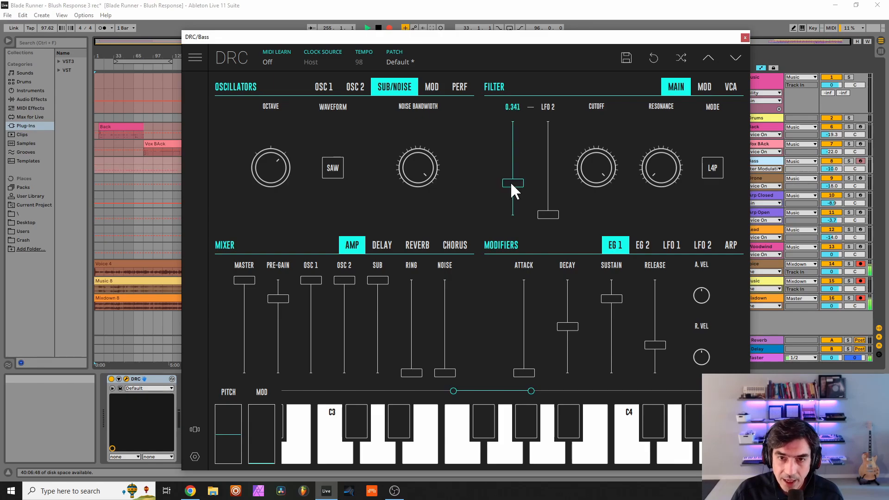
left_click_drag(511, 184, 512, 185)
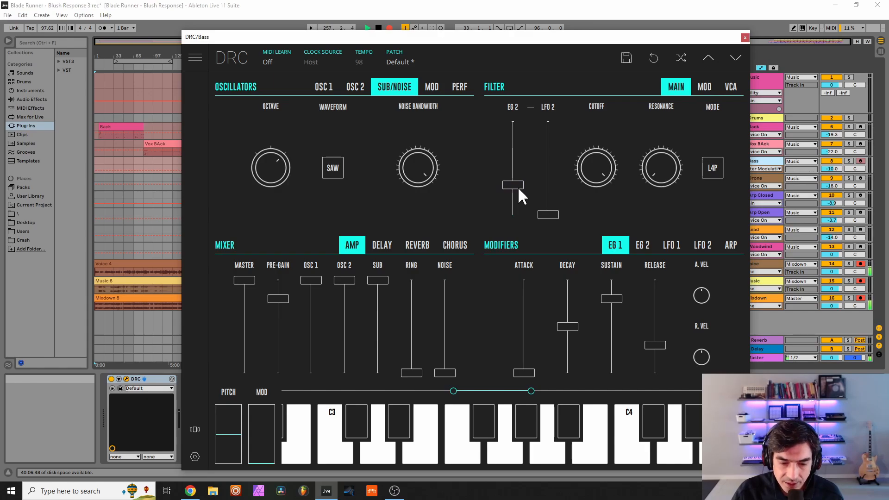
Step: Fine-tune the filter's EG 2 amount to about a third, lower the cutoff to near minimum, and raise EG 1's attack slightly
left_click(518, 187)
left_click_drag(521, 187, 528, 182)
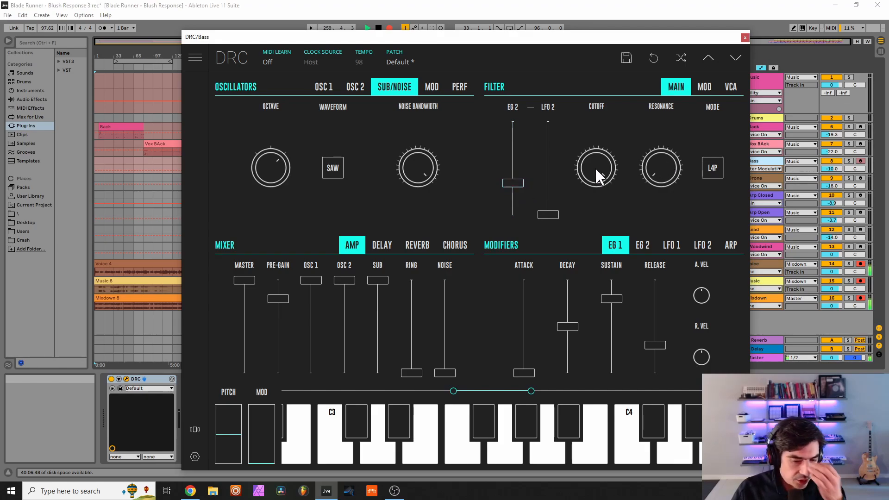
left_click_drag(597, 176, 504, 473)
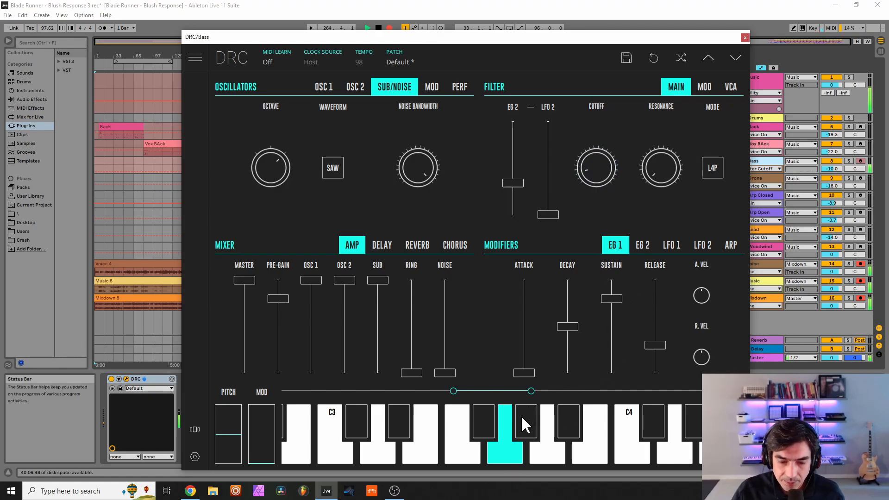
left_click_drag(526, 380, 532, 368)
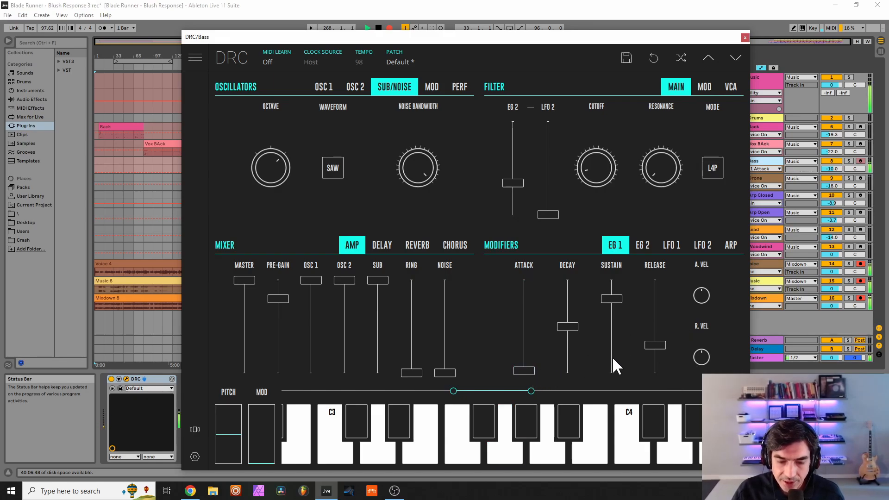
Step: Set the bass patch's reverb amount to half, decay to about 80 percent and modulation to about a quarter, then close the synth window
left_click(417, 244)
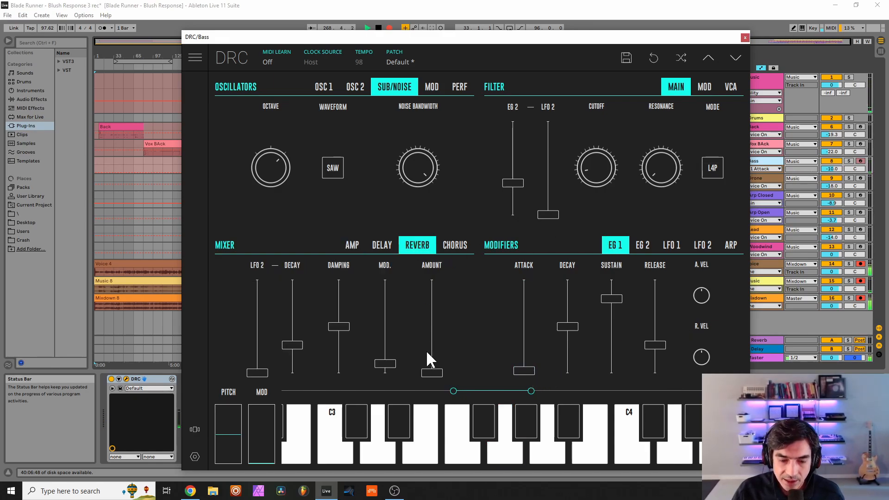
left_click_drag(432, 354, 473, 325)
left_click_drag(288, 321, 318, 298)
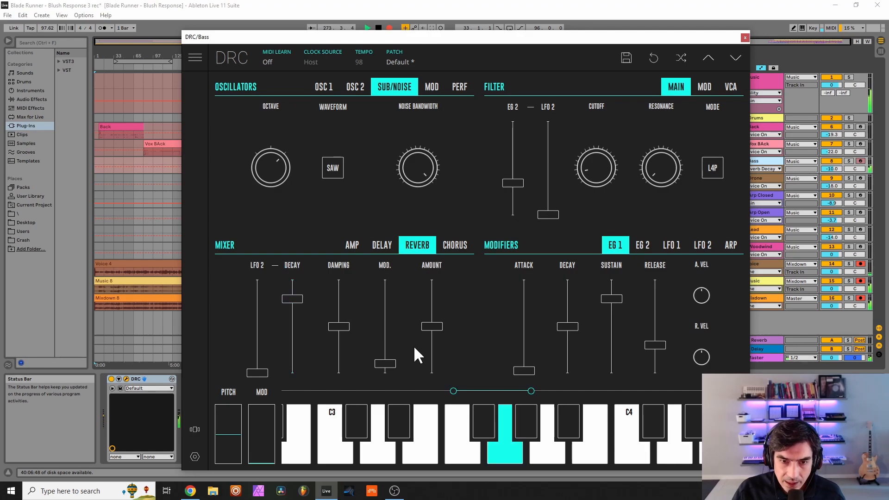
mouse_move(385, 363)
left_mouse_down()
mouse_move(386, 344)
mouse_move(380, 351)
left_mouse_up()
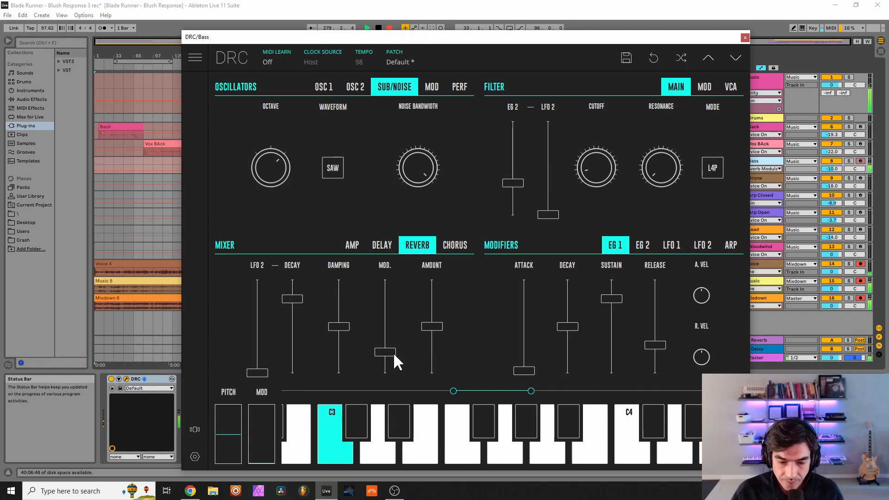
left_click(745, 37)
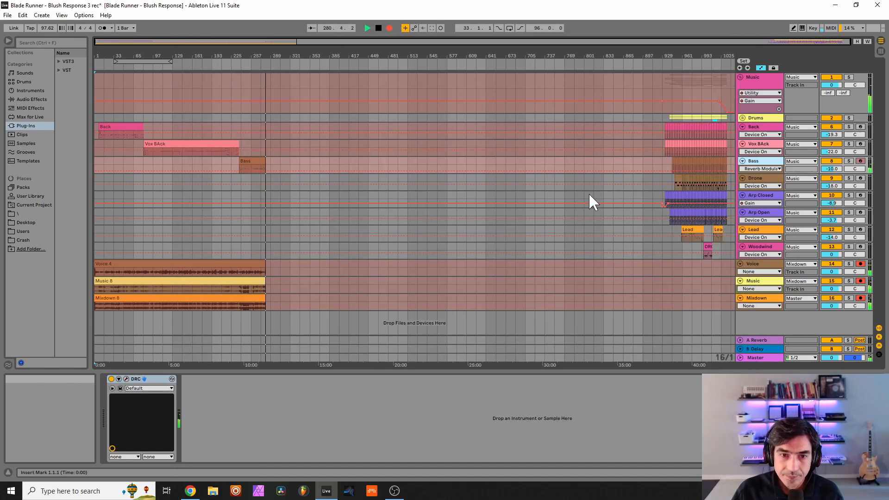
Step: Bypass the EQ Eight on the Drone track and load the factory Default patch in its DRC synth
left_click(758, 178)
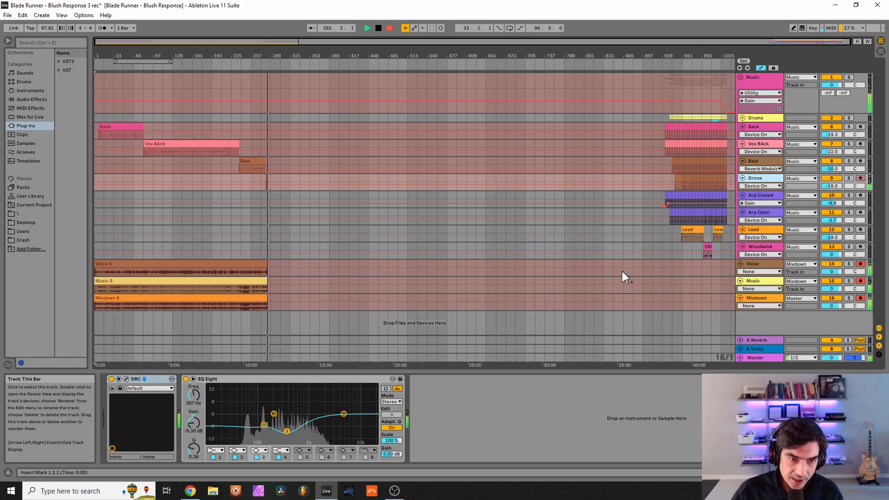
left_click(186, 379)
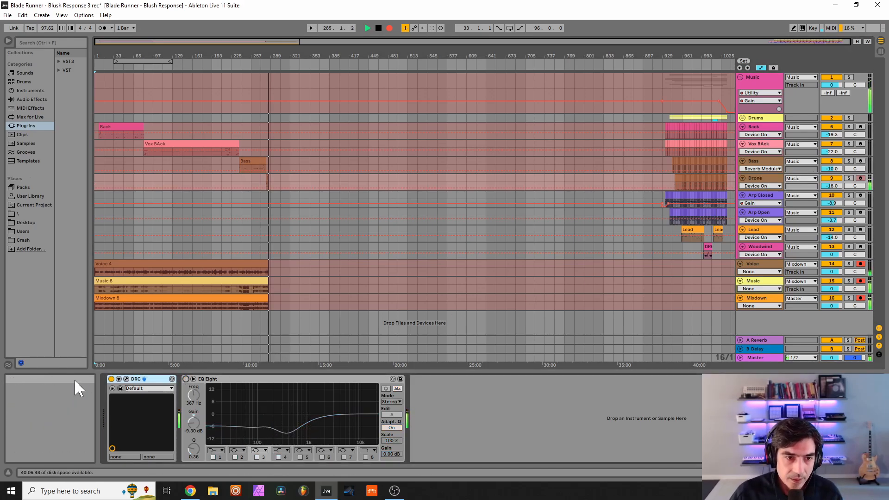
left_click(127, 379)
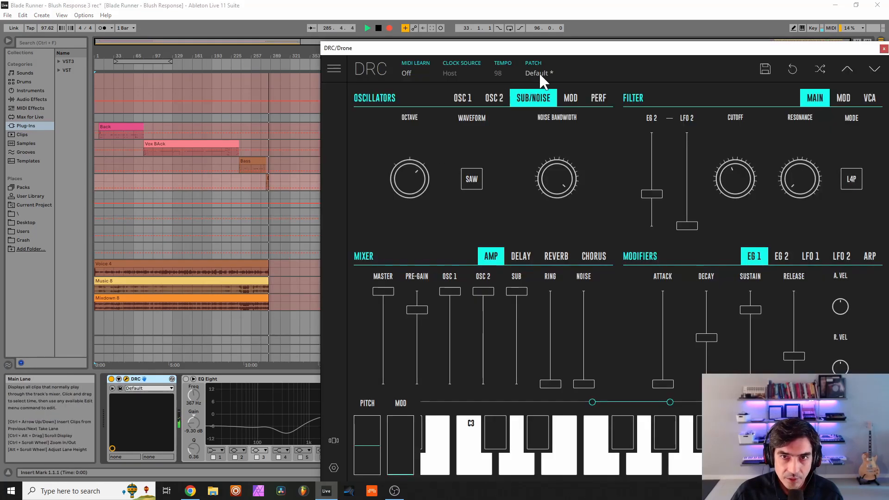
left_click_drag(585, 41, 459, 41)
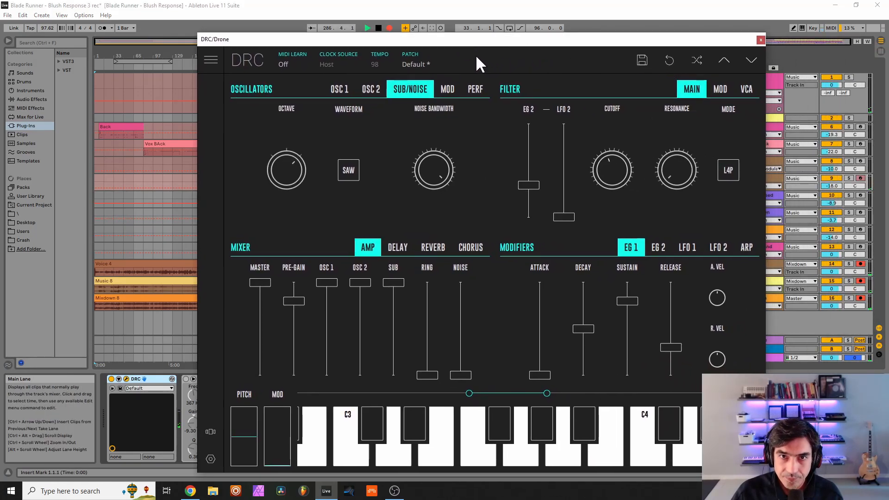
left_click(455, 64)
left_click(379, 114)
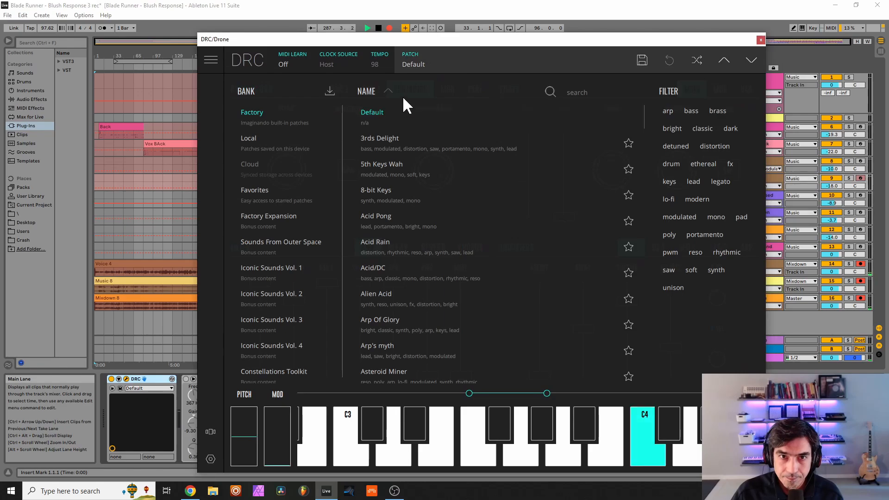
left_click(446, 52)
left_click_drag(426, 39, 397, 43)
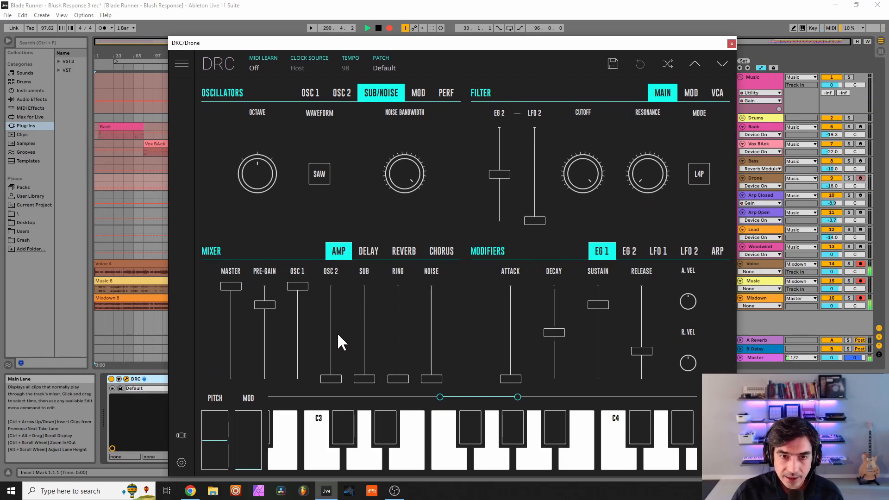
Step: Bring the Drone patch's OSC 2 to full level, with its octave below centre and fine tuning slightly above centre
left_click_drag(340, 341, 342, 132)
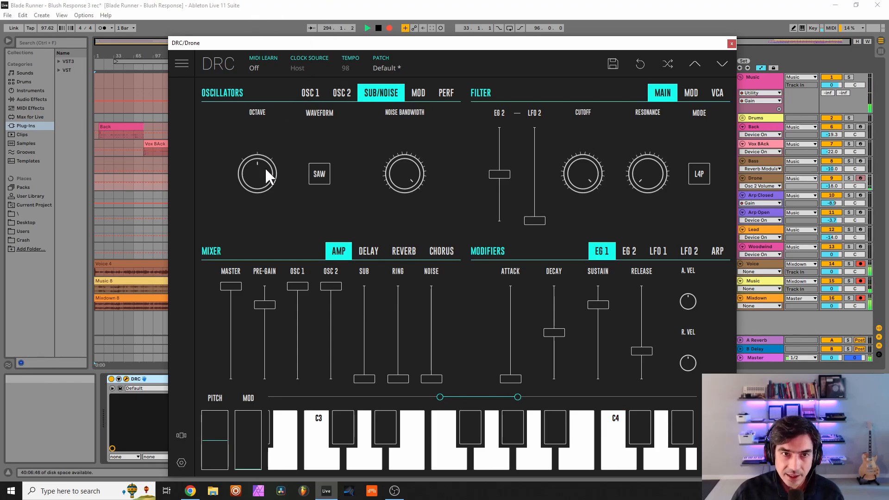
left_click(341, 91)
left_click(280, 177)
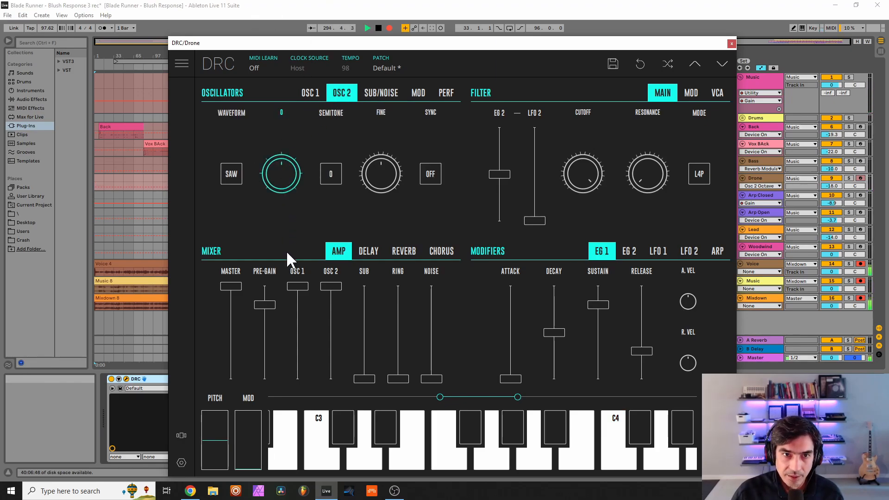
left_click(379, 178)
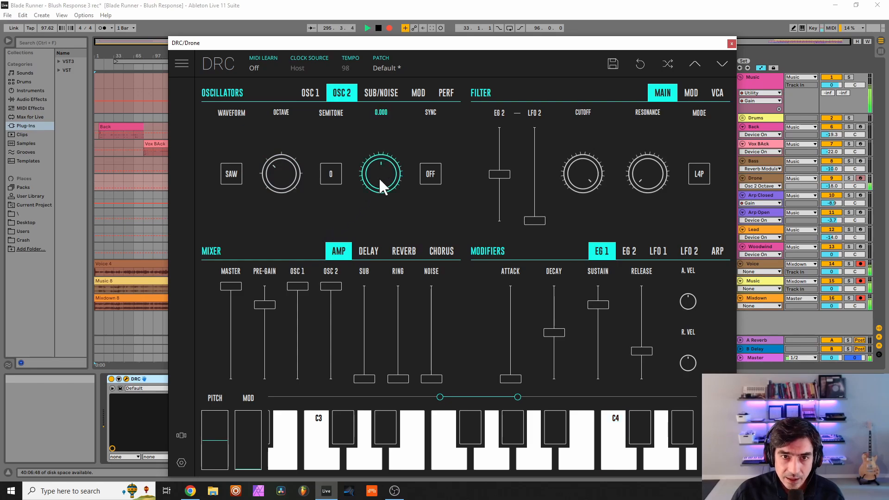
left_click_drag(379, 177, 415, 165)
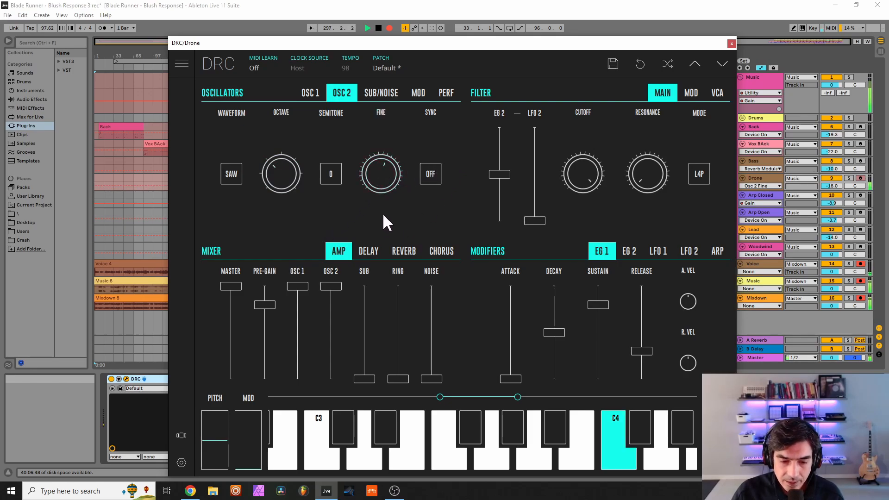
Step: Raise the sub oscillator's octave above centre and bring its level to full in the Drone patch
left_click(385, 91)
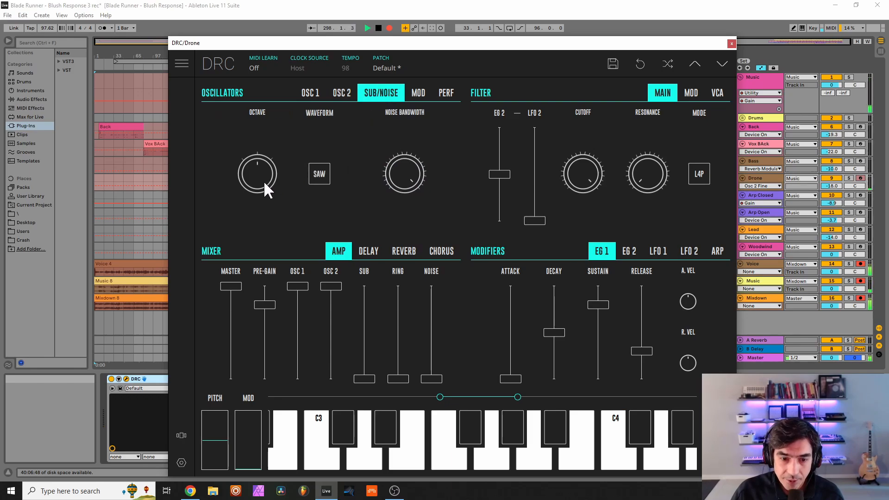
left_click_drag(266, 188, 266, 179)
left_click_drag(368, 309, 344, 148)
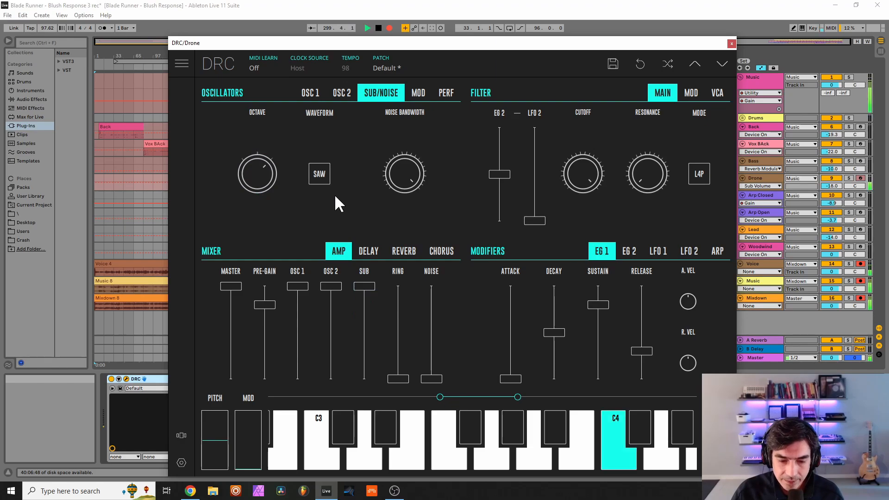
Step: Lower the Drone patch's filter EG 2 amount to about a third and its cutoff to just below centre
left_click(500, 188)
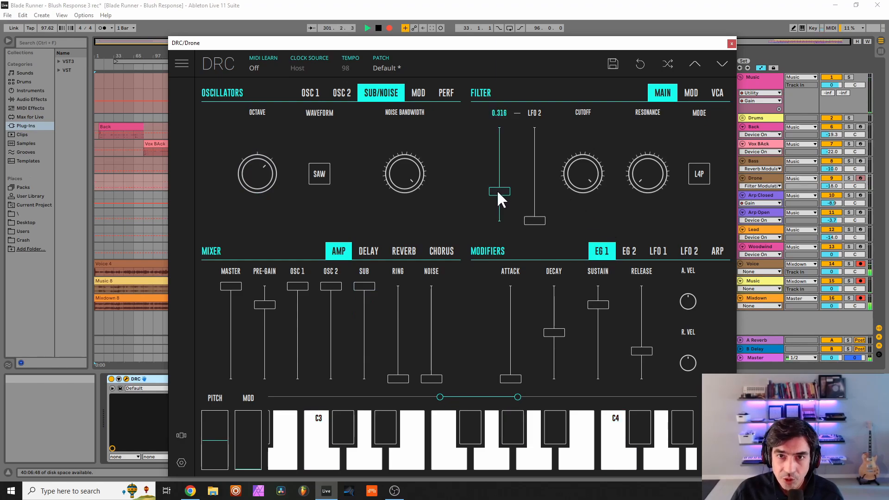
left_click_drag(502, 189, 503, 197)
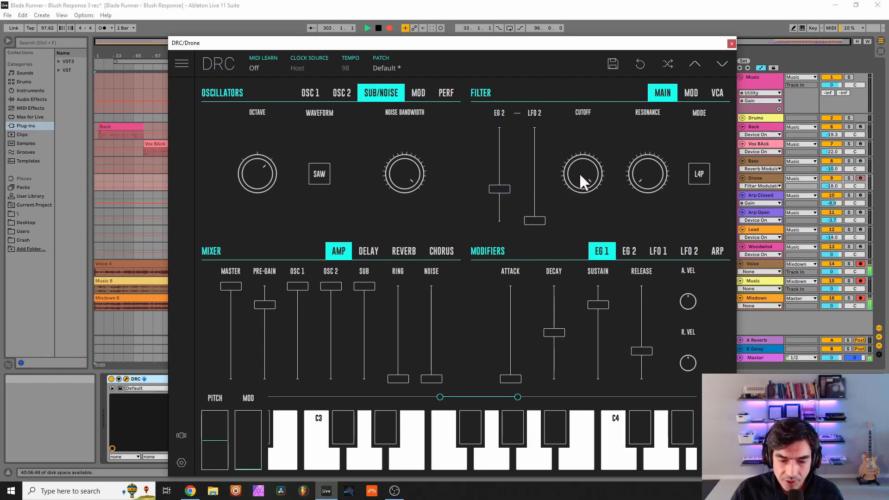
left_click_drag(579, 172, 573, 304)
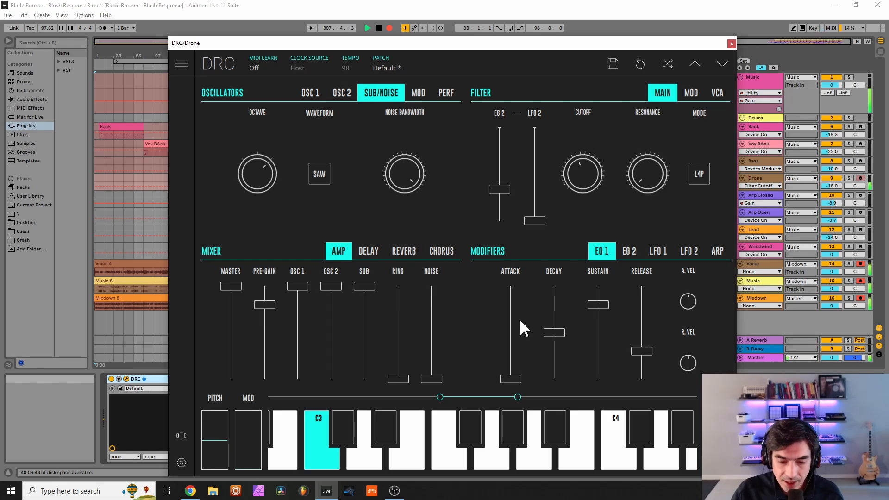
Step: Set the Drone reverb's amount to half and decay to about 80 percent, raise its modulation slightly, and close the synth window
left_click(404, 251)
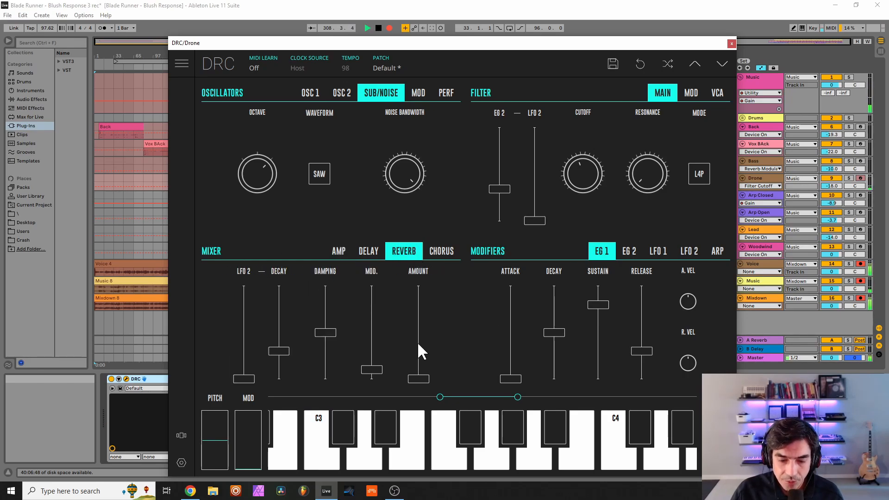
left_click_drag(417, 341, 445, 332)
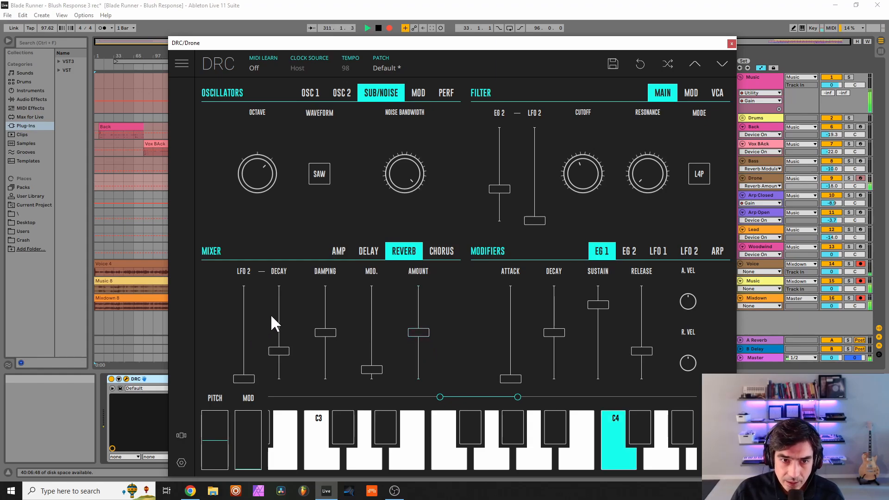
left_click_drag(276, 313, 295, 307)
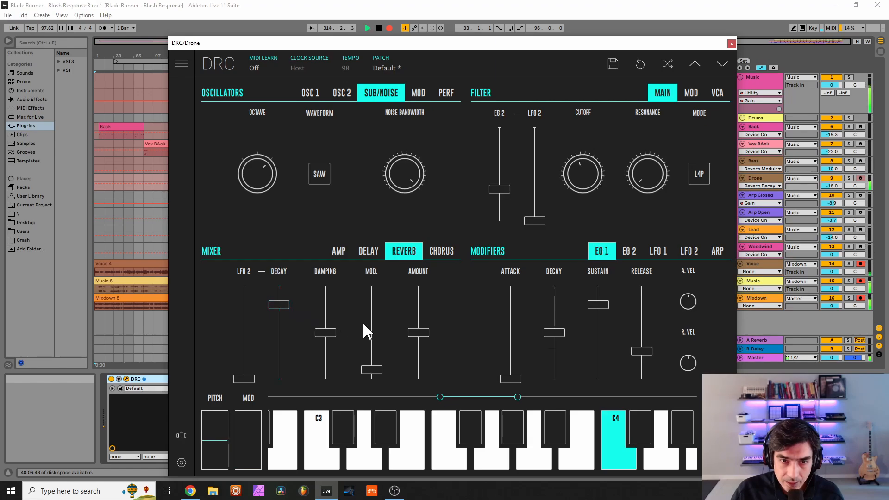
left_click_drag(377, 339, 355, 358)
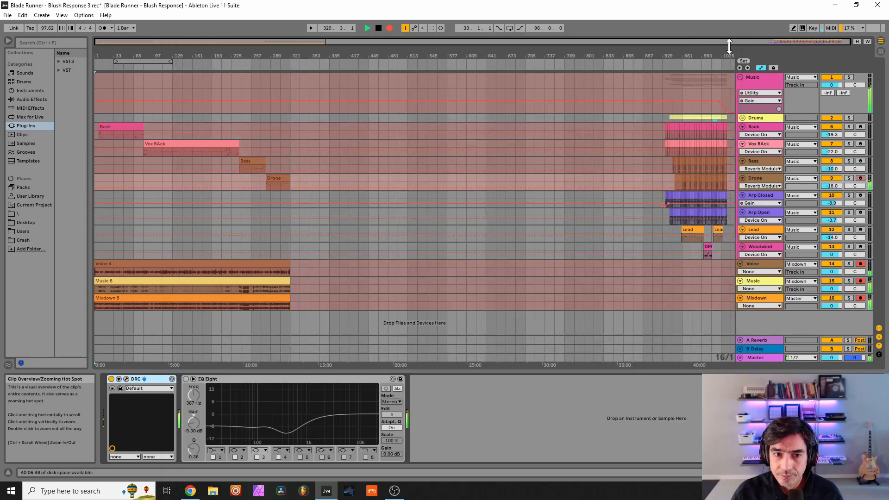
left_click(732, 43)
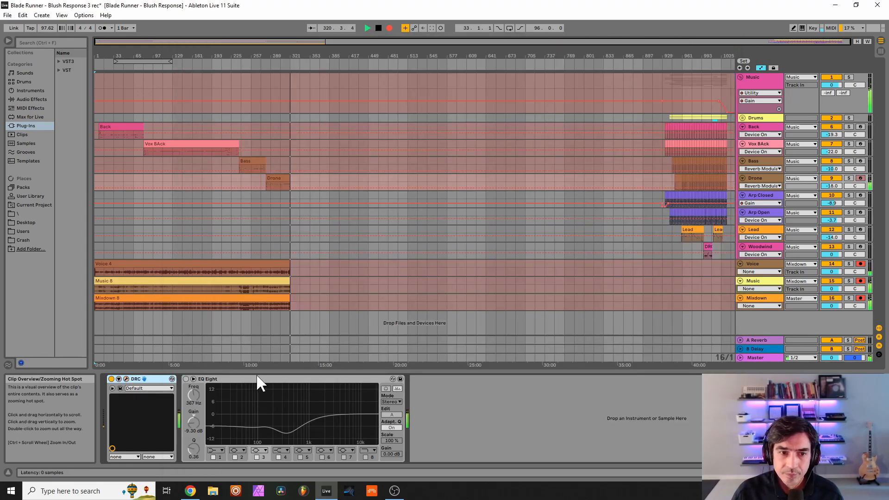
Step: Switch on the EQ Eight on the Drone track and review the settings of its bands 1 to 3
left_click(186, 379)
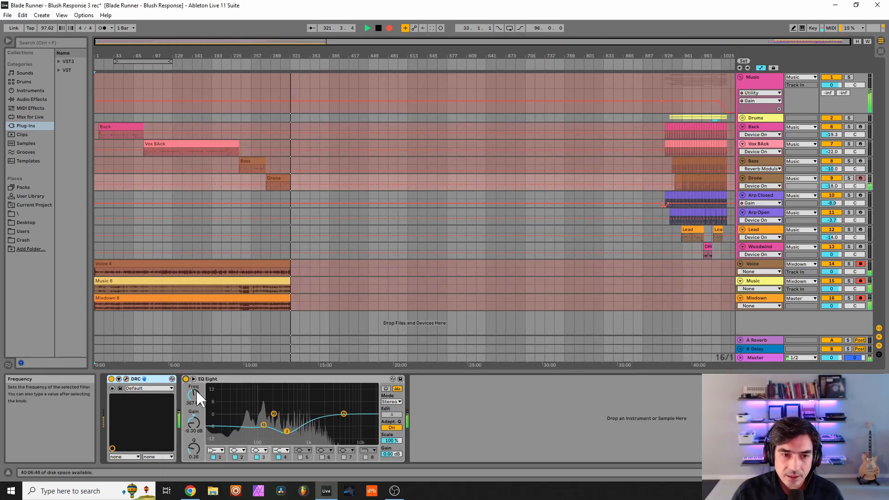
left_click(263, 424)
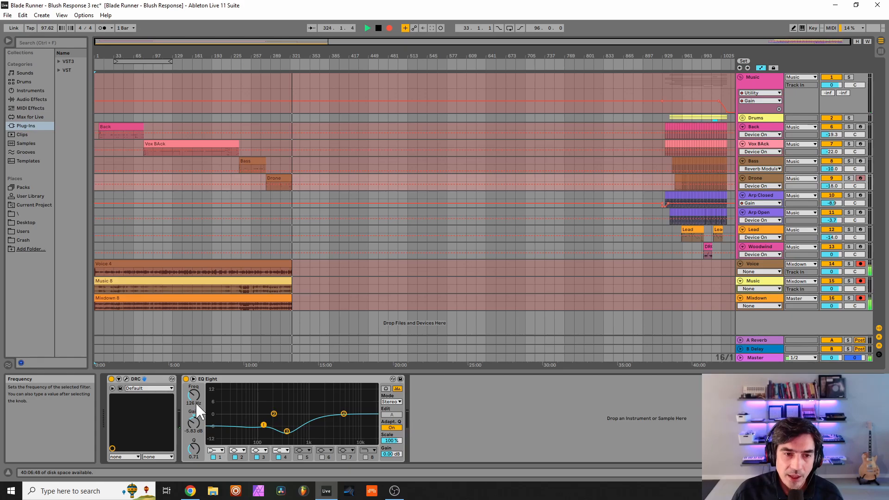
left_click(274, 413)
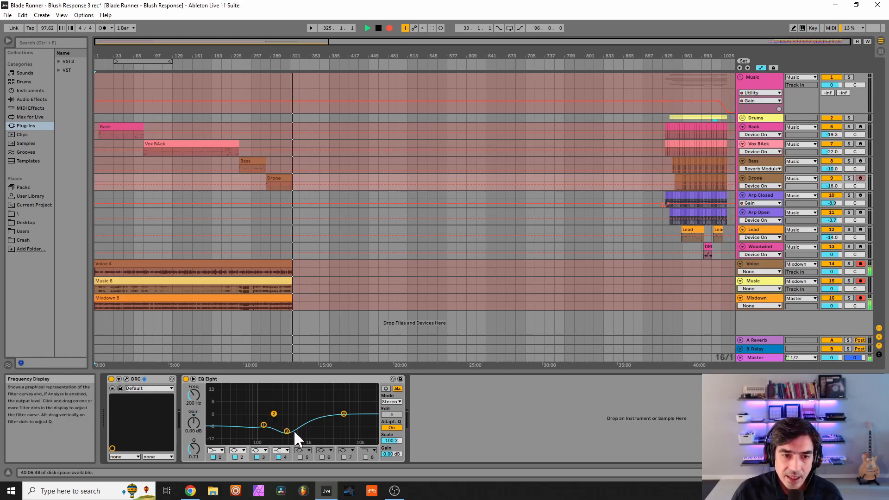
left_click(287, 431)
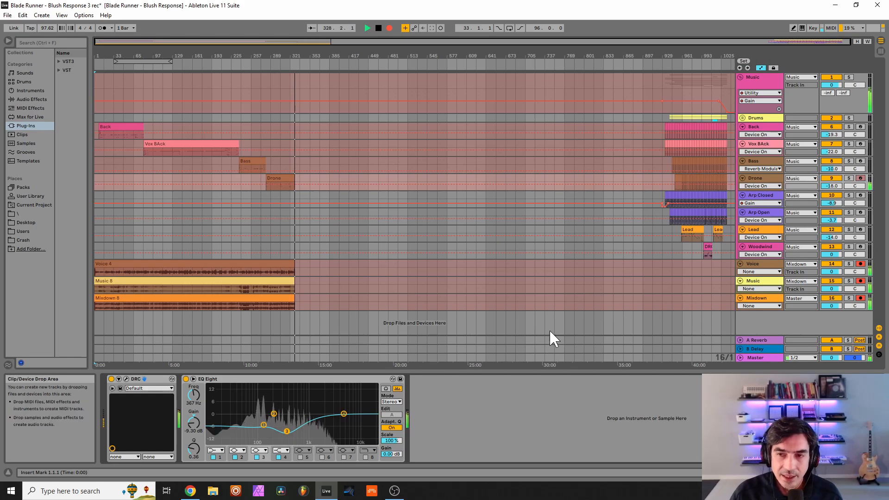
Step: Bypass the EQ Eight and the Mono utility on the Arp Closed track
left_click(760, 198)
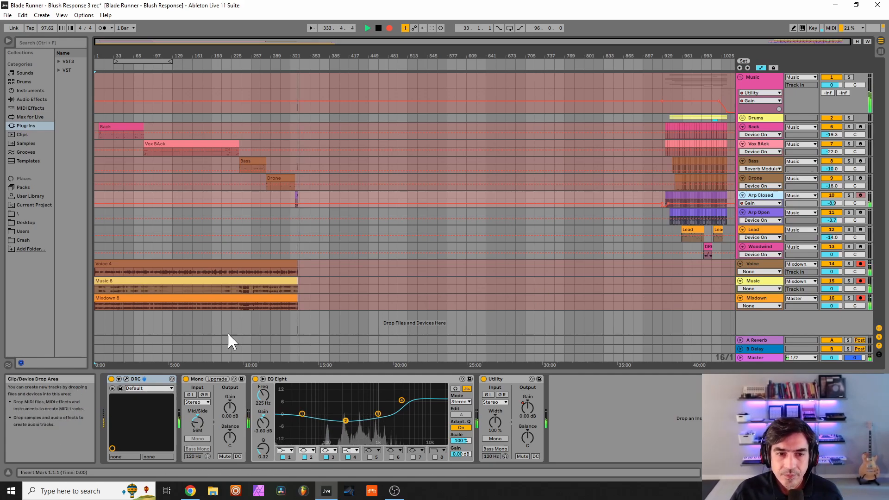
left_click(255, 379)
left_click(186, 379)
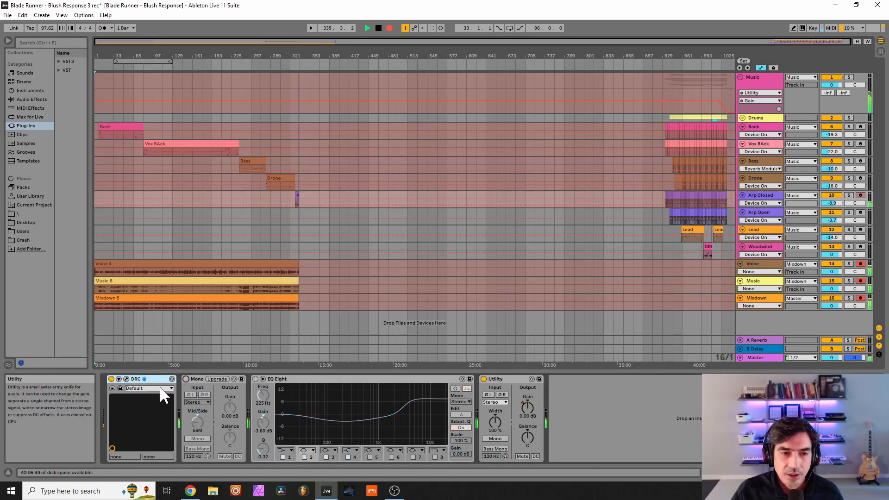
Step: Open the DRC synth on the Arp Closed track and load the factory Default patch
left_click(126, 379)
left_click_drag(521, 48, 372, 42)
left_click(415, 67)
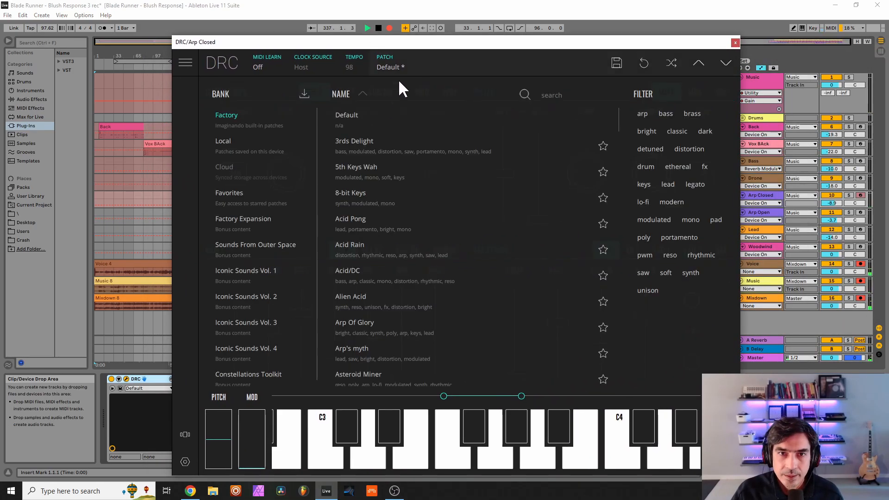
left_click(363, 115)
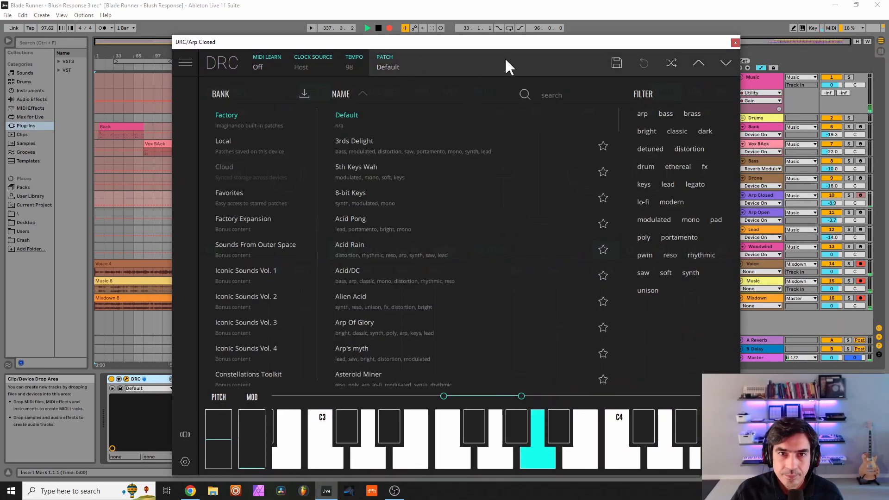
Step: Leave the patch browser and set the mixer's pre-gain to about half, oscillator 1 to about 70 percent and oscillator 2 to about 17 percent
left_click(474, 68)
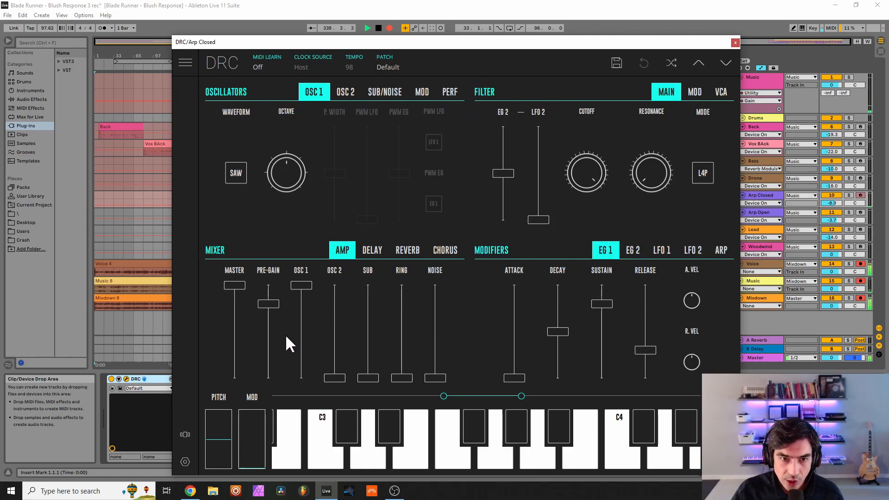
left_click_drag(268, 315, 268, 330)
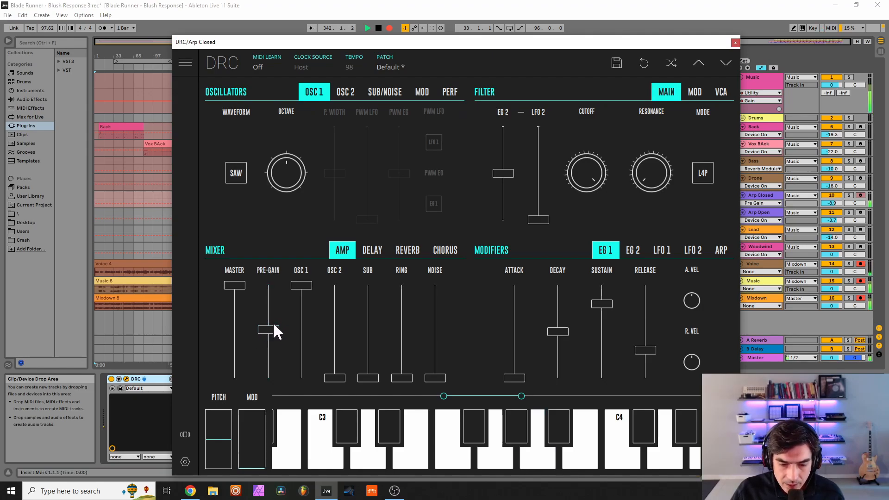
left_click_drag(301, 286, 300, 316)
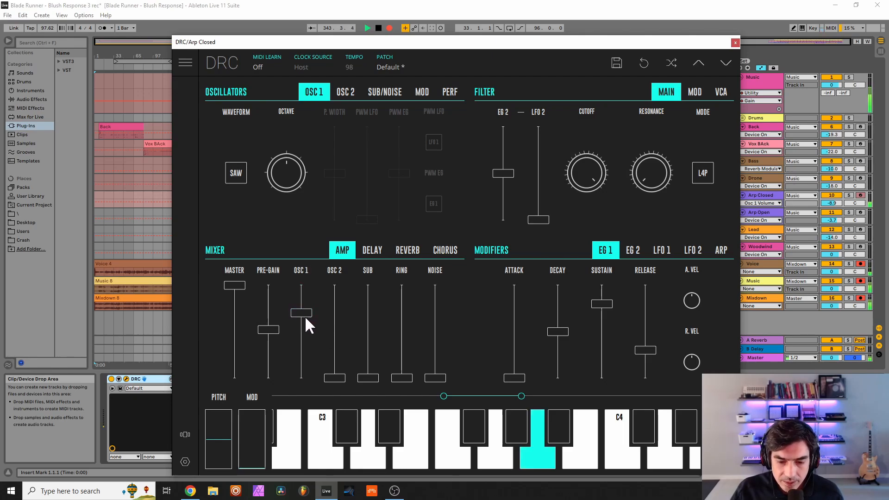
left_click_drag(336, 355, 334, 363)
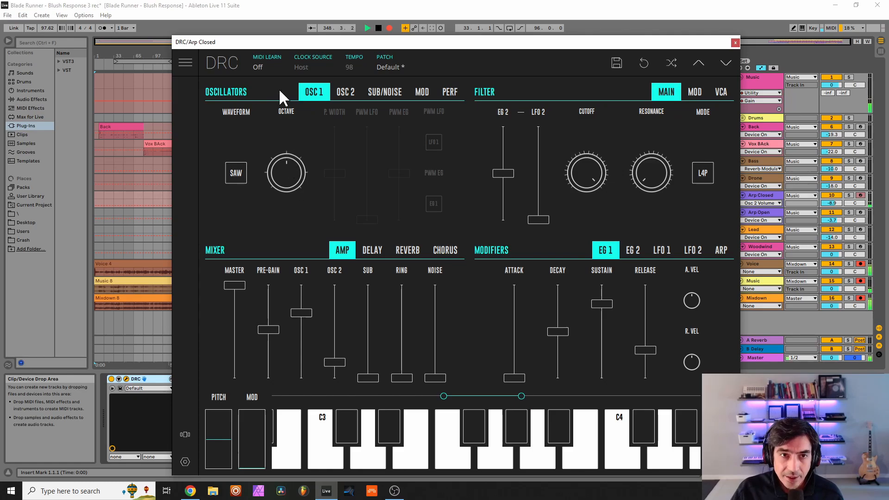
Step: Raise oscillator 2's octave and detune its fine pitch slightly upward
left_click(345, 93)
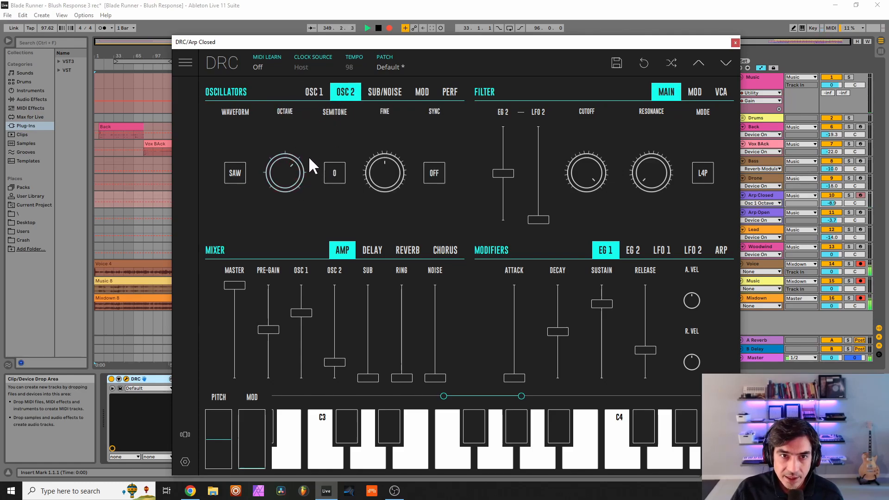
left_click_drag(293, 170, 293, 127)
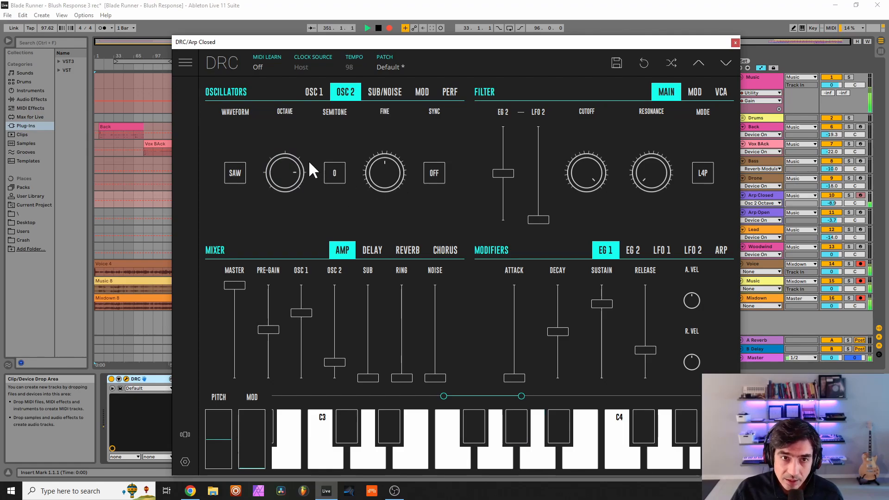
left_click_drag(394, 174, 438, 156)
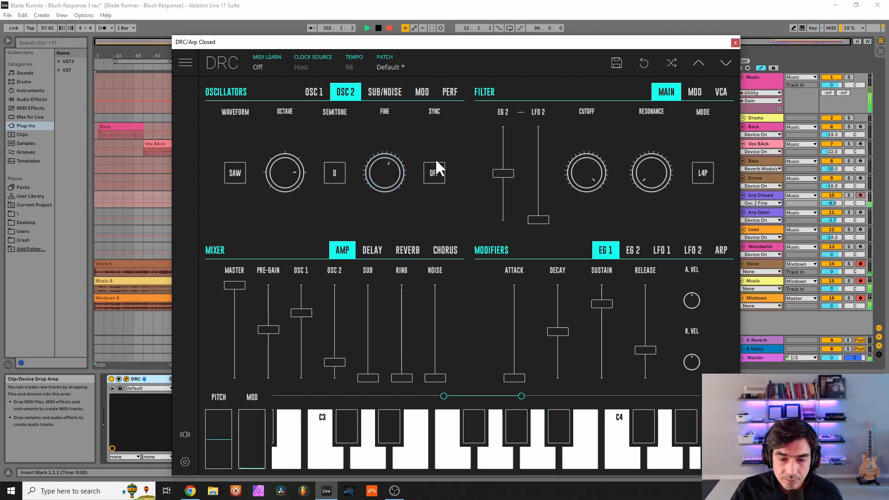
Step: Set the sub oscillator's octave to -1 and raise its mixer level to just under half
left_click(382, 91)
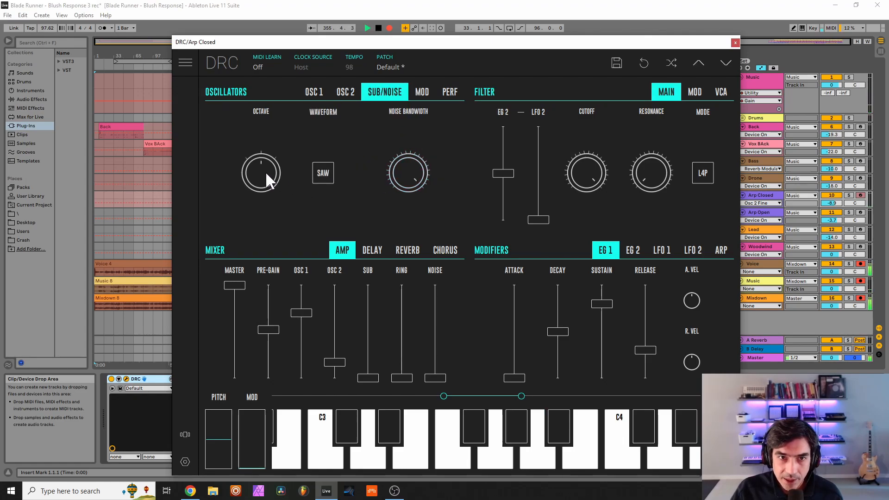
left_click(266, 172)
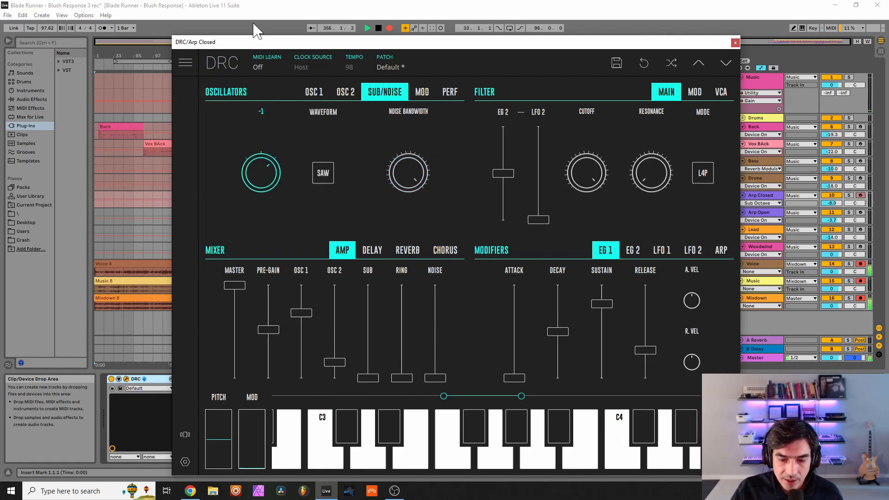
left_click(366, 334)
left_click_drag(376, 332, 365, 333)
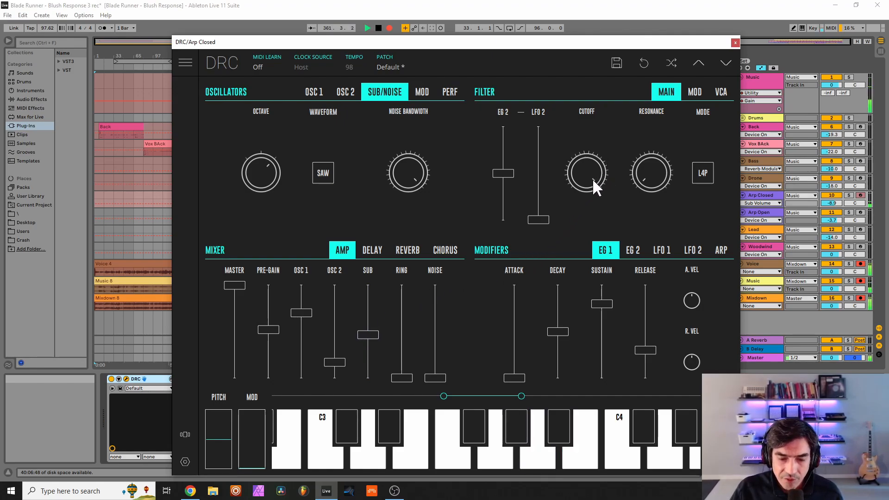
Step: Lower the filter cutoff to about 20 percent and raise the resonance to about 20 percent
left_click_drag(593, 179, 593, 218)
left_click_drag(593, 172, 706, 128)
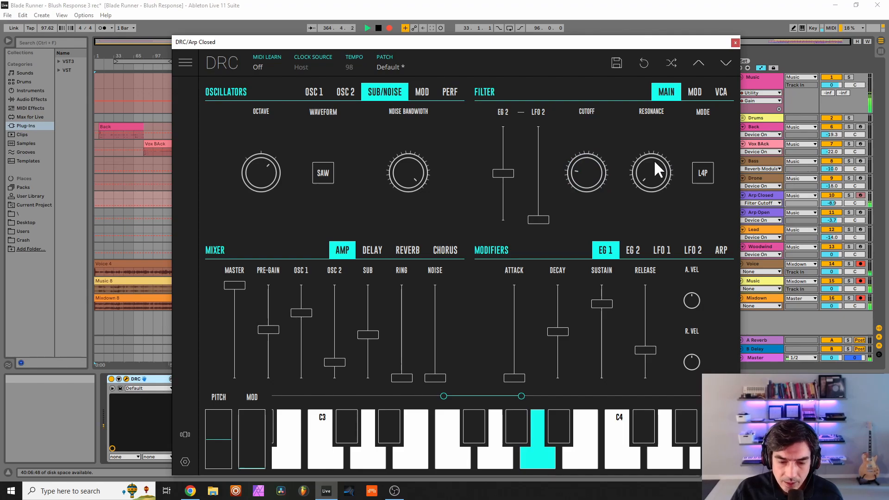
left_click_drag(653, 166, 678, 169)
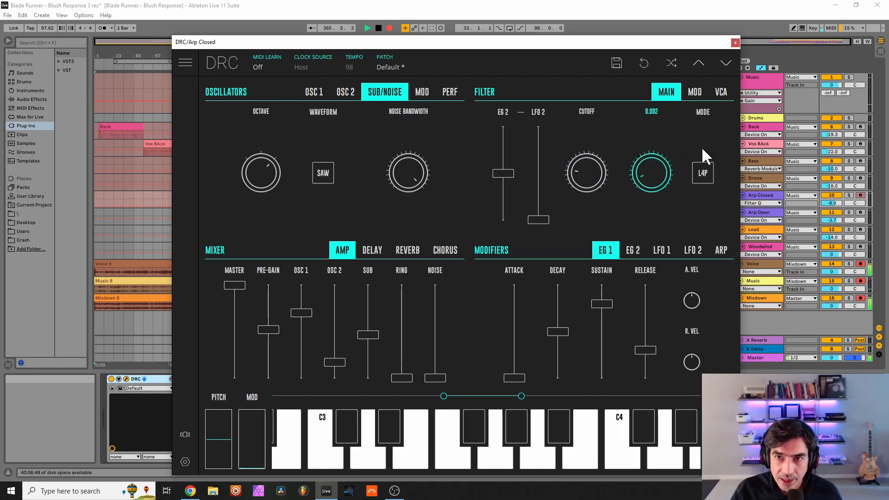
left_click_drag(720, 144, 788, 122)
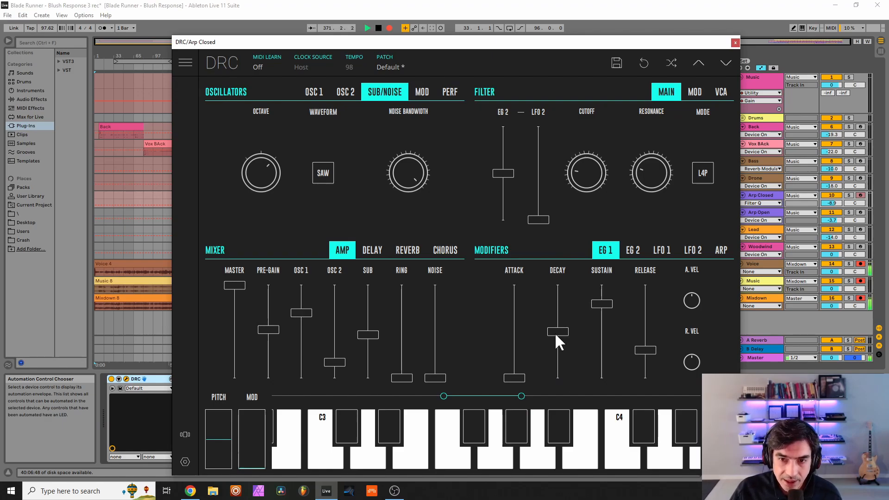
Step: Shape envelope 1 with decay at about 60 percent, sustain at about 0.33 and a longer release
left_click_drag(556, 334, 571, 323)
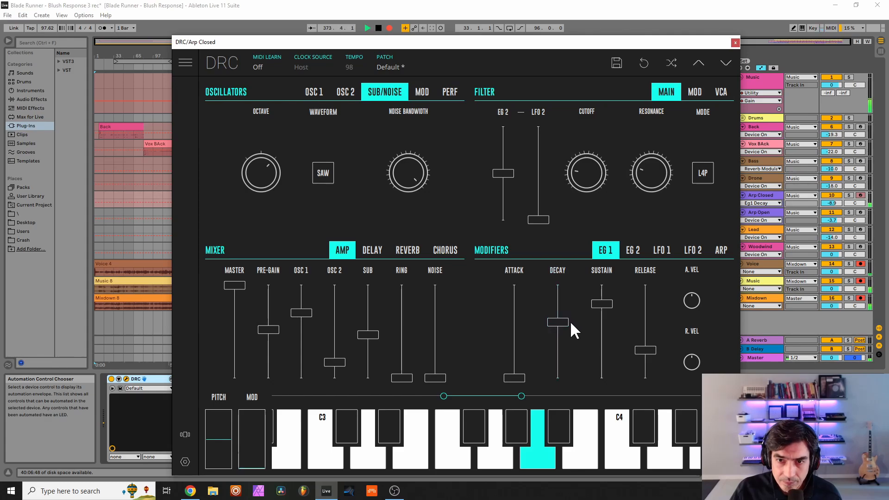
left_click_drag(603, 352, 610, 350)
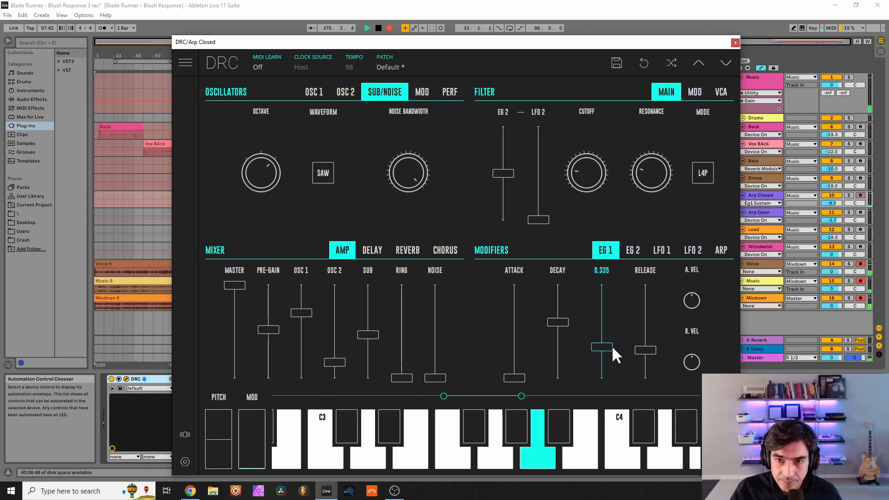
left_click_drag(609, 345, 610, 346)
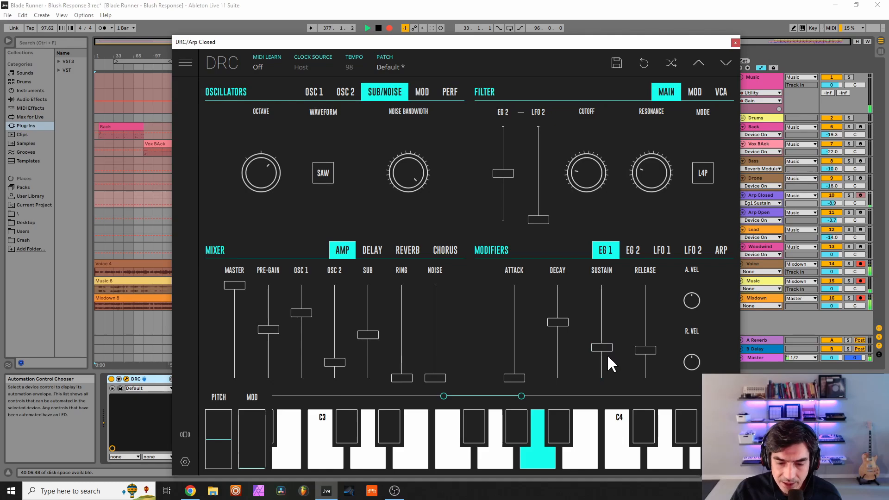
left_click_drag(637, 313, 642, 315)
Step: Shape envelope 2 with sustain at zero, decay at about half and release at about 25 percent
left_click(634, 252)
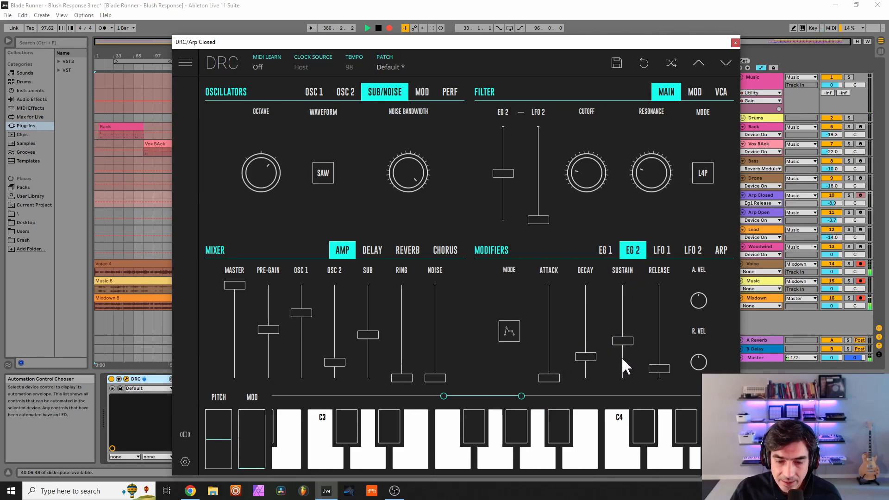
left_click_drag(623, 360, 619, 408)
left_click_drag(589, 351, 596, 331)
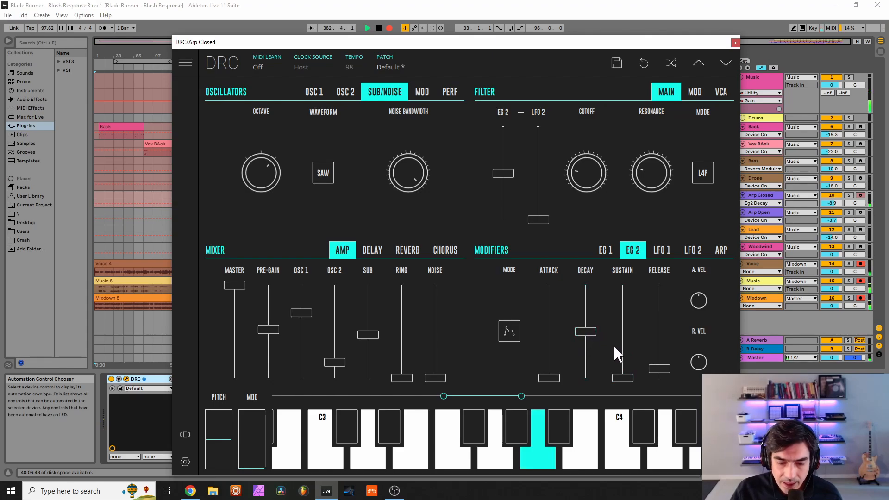
left_click_drag(665, 364, 656, 354)
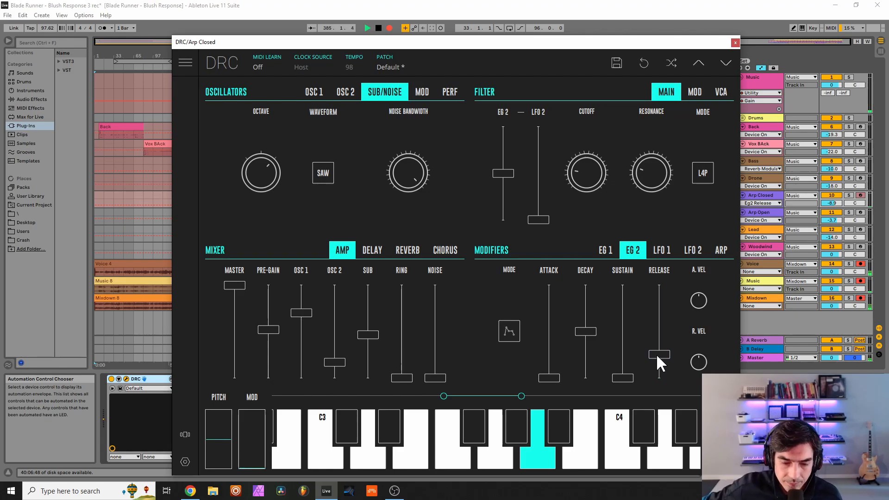
Step: Set the reverb's amount and damping to about half, decay to about 70 percent and modulation to about 10 percent, and close the synth window
left_click(407, 250)
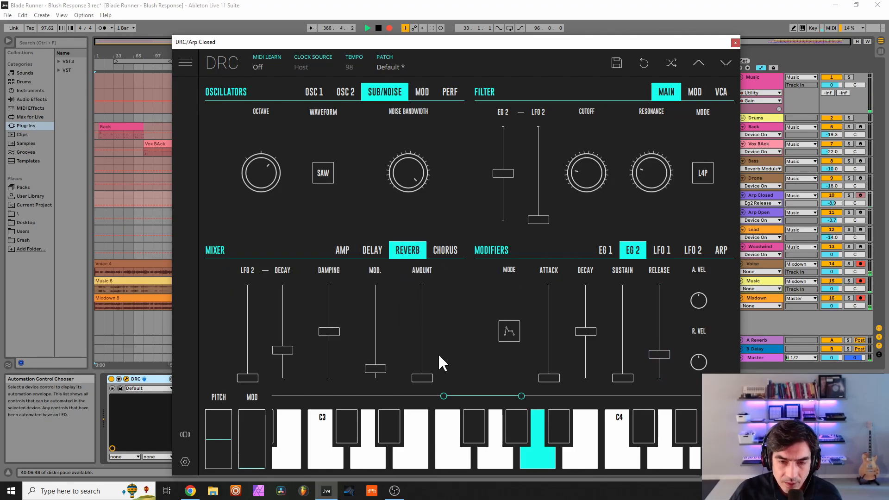
left_click_drag(421, 344, 456, 327)
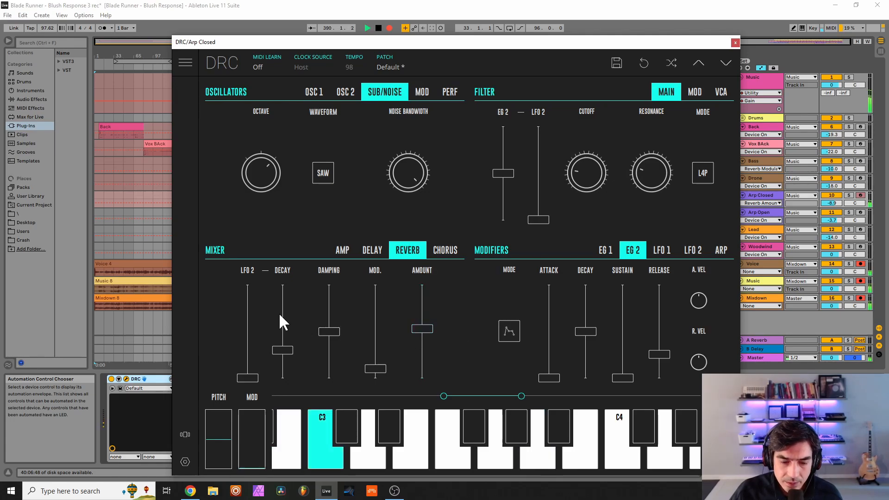
left_click_drag(279, 313, 288, 312)
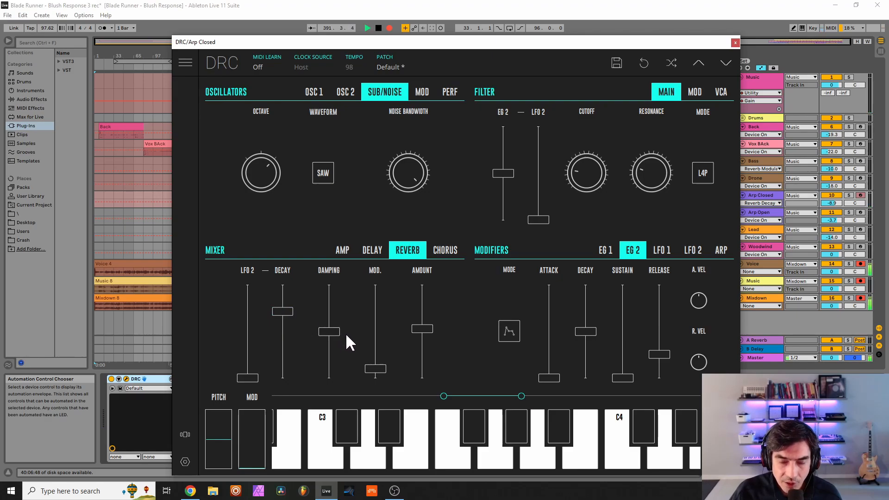
left_click_drag(329, 330, 354, 331)
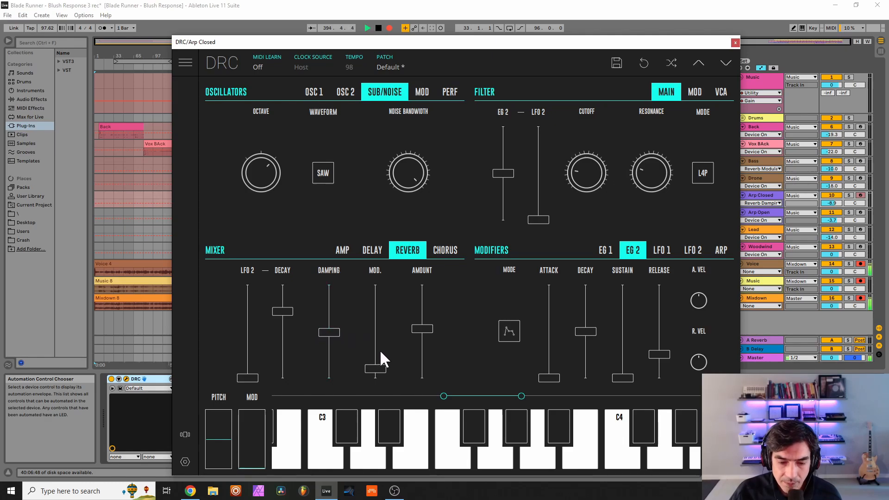
left_click_drag(382, 373, 374, 370)
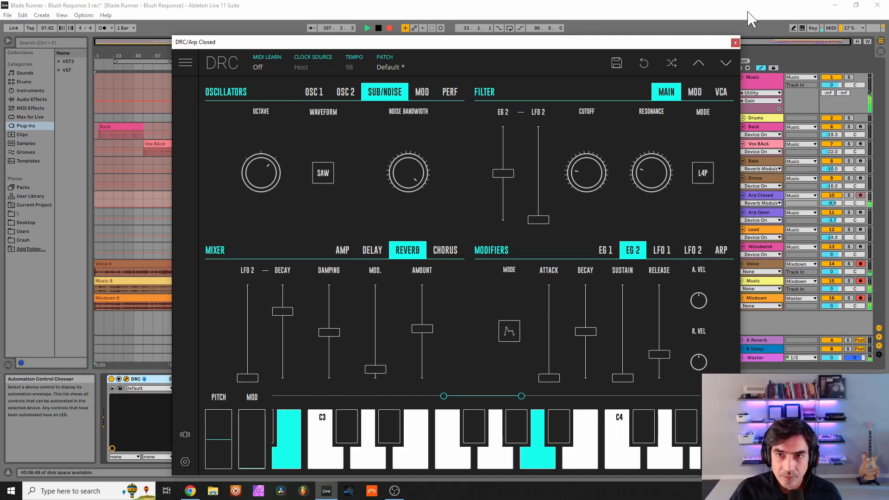
left_click(736, 43)
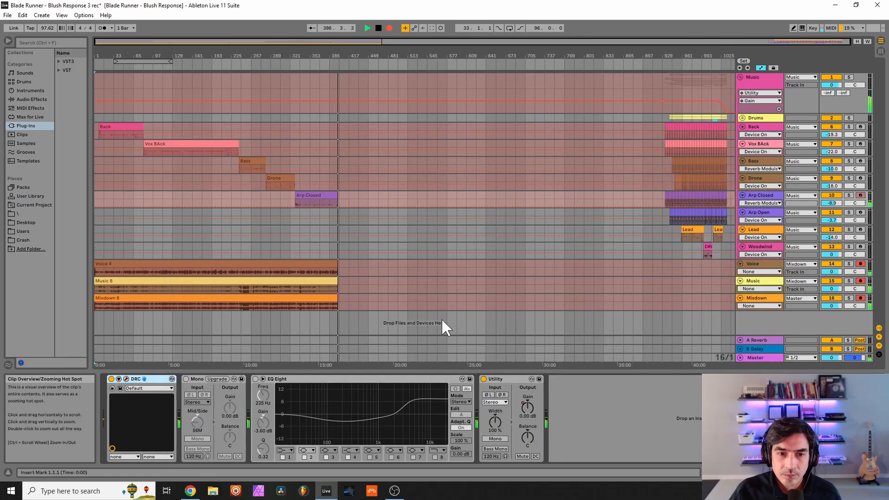
Step: Switch on the EQ Eight and the Mono utility on the Arp Closed track and review the settings of EQ bands 1 to 4
left_click(255, 379)
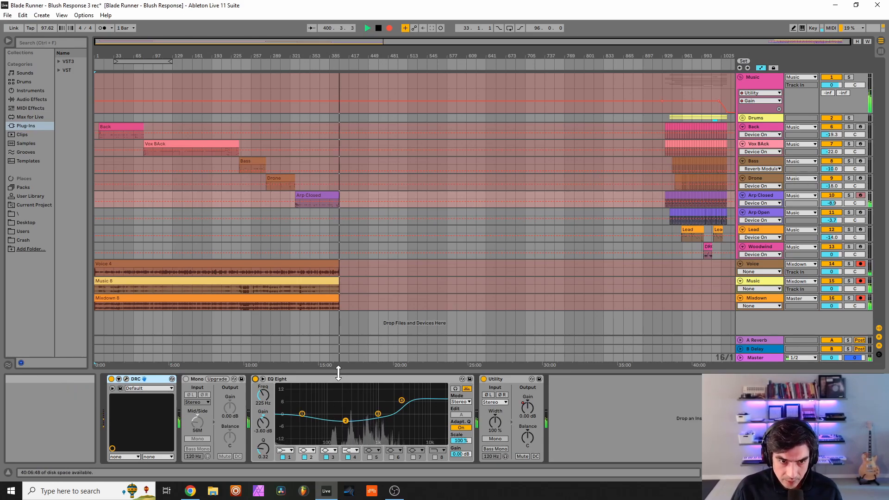
left_click(185, 379)
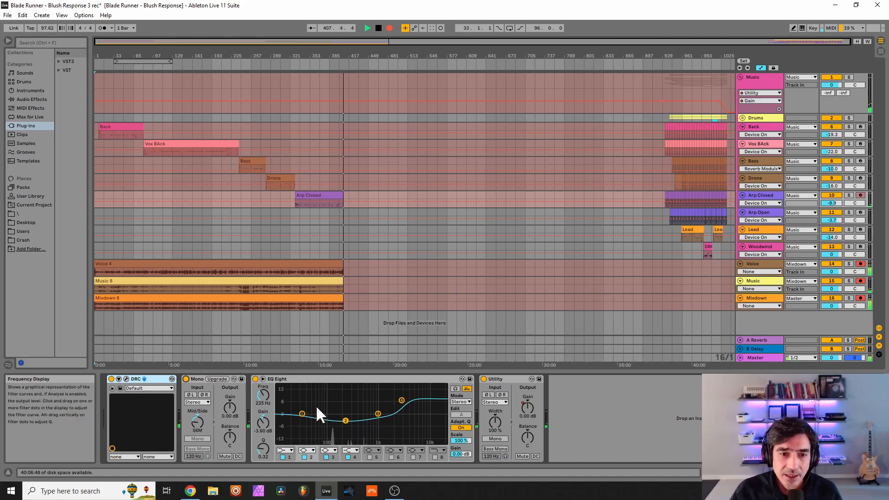
left_click(302, 413)
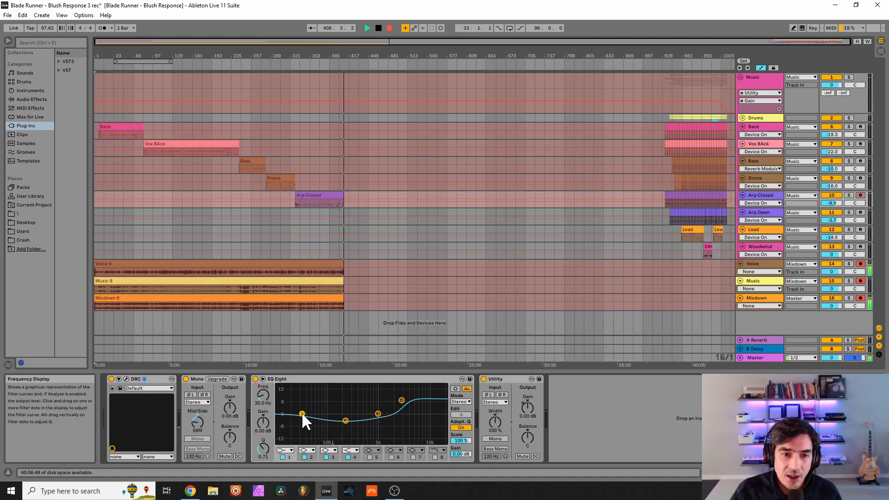
left_click(344, 420)
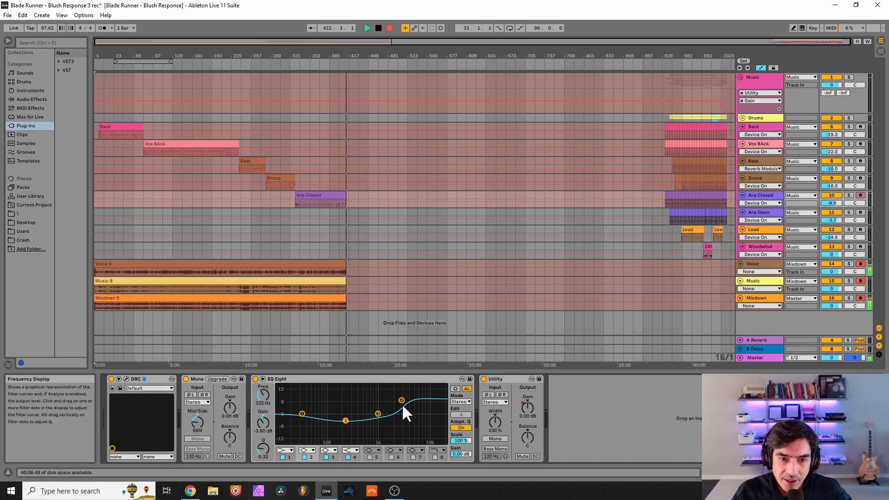
left_click(378, 413)
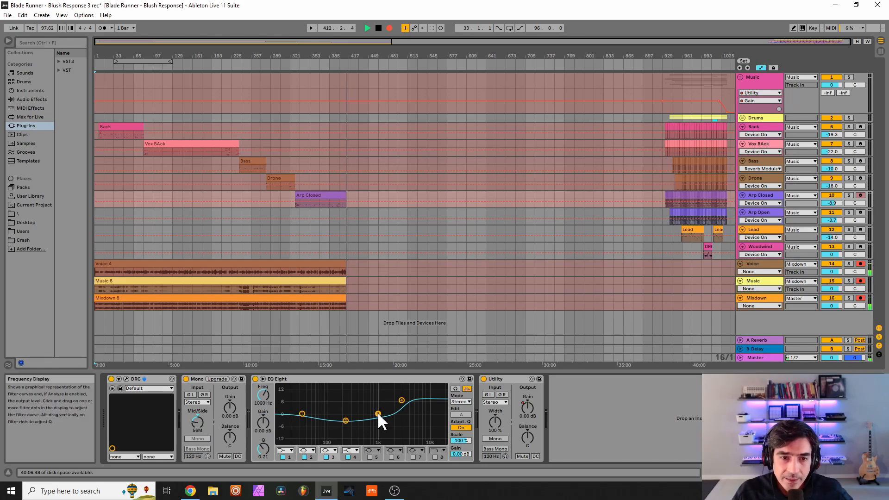
left_click(401, 400)
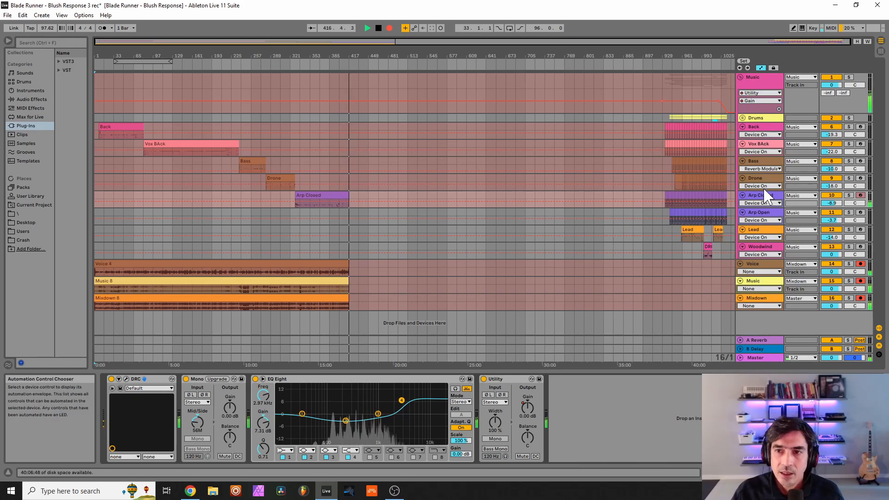
Step: Bypass the EQ Eight and the Mono utility on the Arp Open track and open its DRC synth
key("Down")
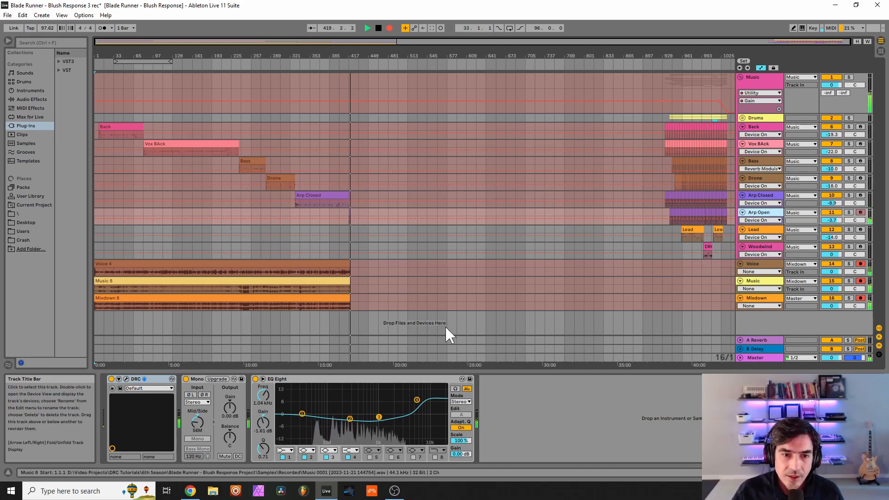
left_click(255, 378)
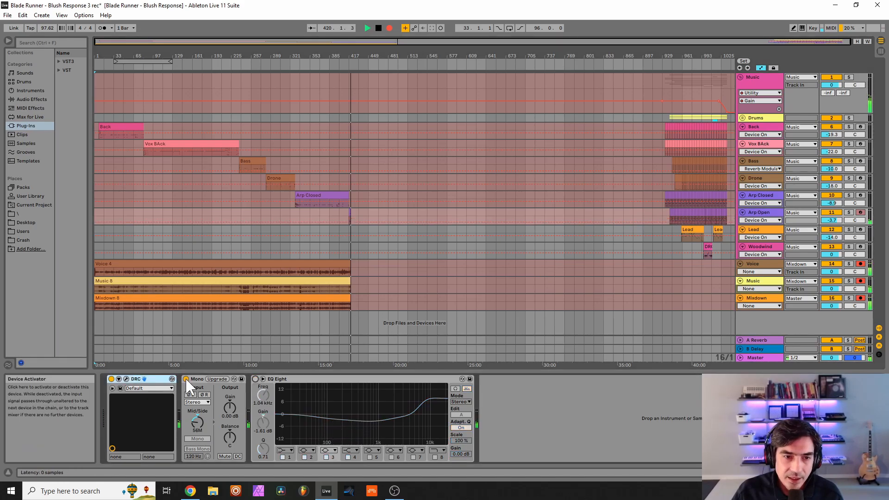
left_click(126, 378)
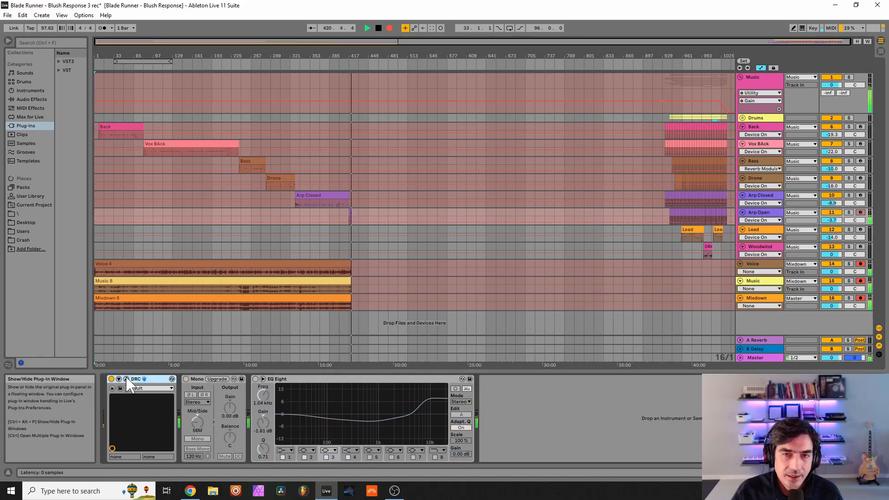
left_click_drag(540, 48, 366, 48)
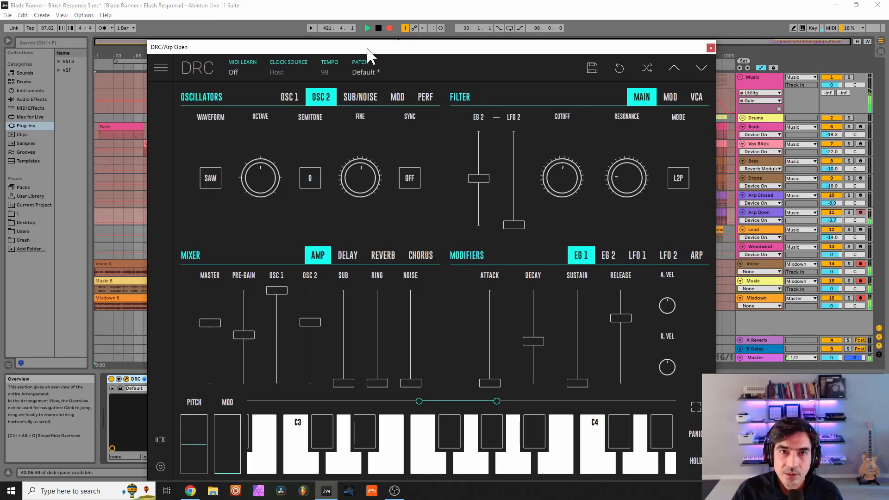
Step: Load the Default patch from the Factory bank into the Arp Open synth and shift its window slightly aside
left_click(378, 69)
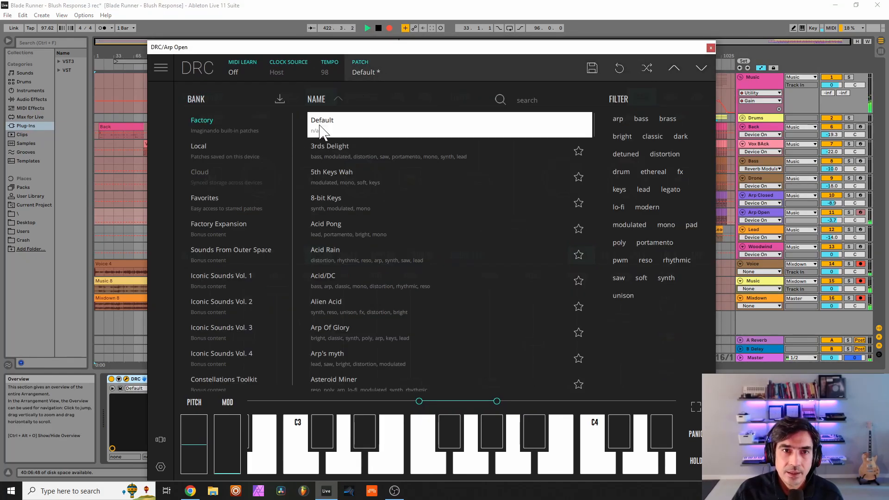
left_click(344, 124)
left_click(413, 65)
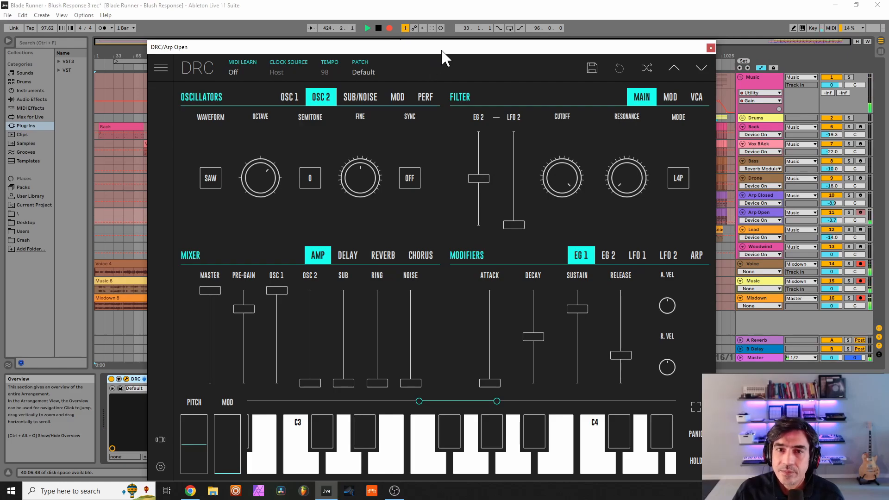
left_click_drag(437, 49, 470, 49)
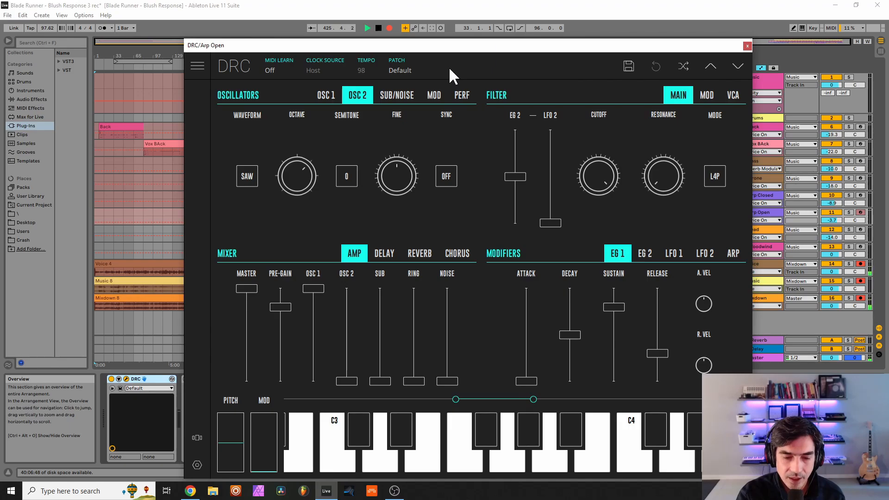
Step: Lower oscillator 1's octave, switch its waveform to square and raise the pulse width to about 80 percent
left_click(324, 90)
left_click_drag(296, 187, 295, 222)
left_click(247, 176)
left_click(251, 174)
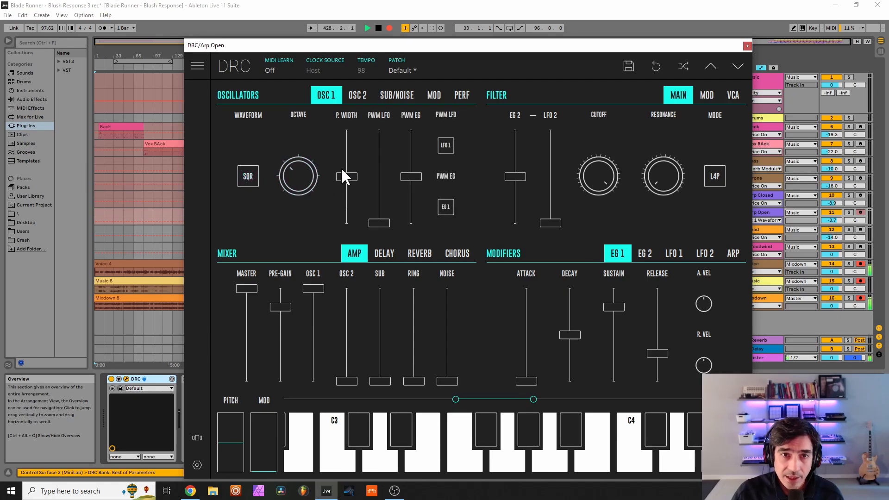
left_click_drag(341, 167, 372, 146)
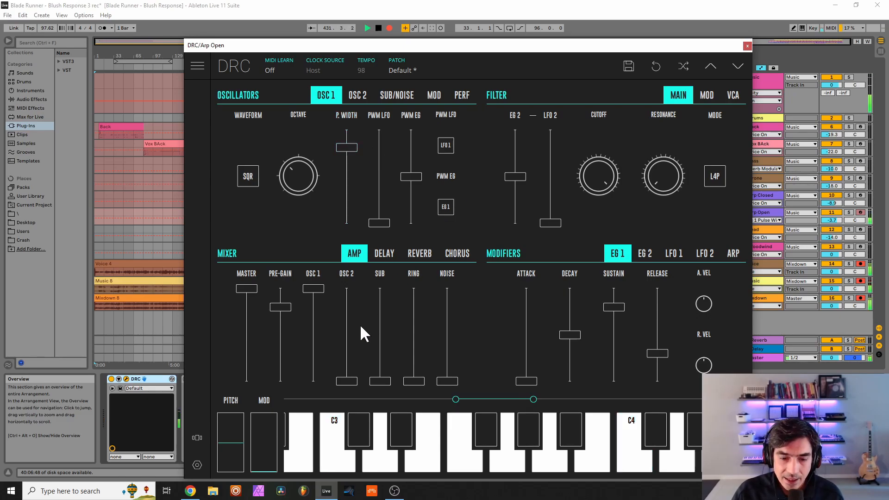
Step: Bring in oscillator 2 at a level of about 0.65, lower its octave and detune its fine pitch slightly upward
left_click_drag(349, 327, 375, 319)
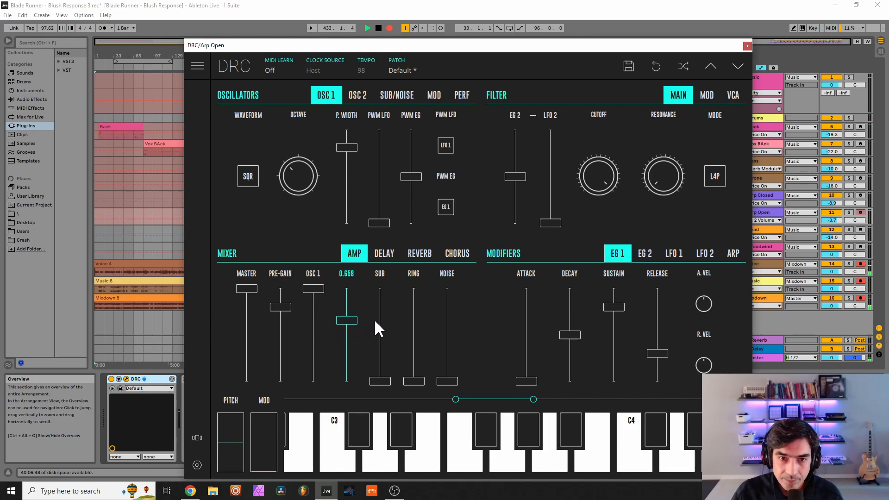
left_click(357, 94)
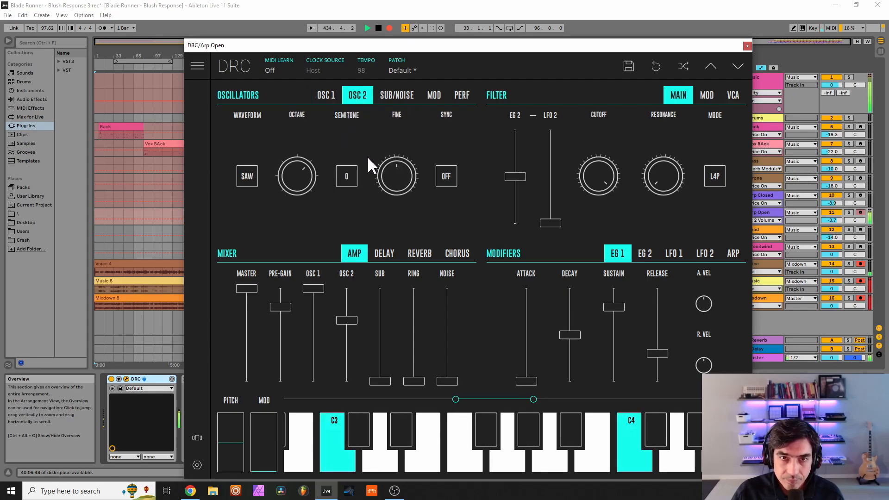
left_click_drag(313, 186, 297, 194)
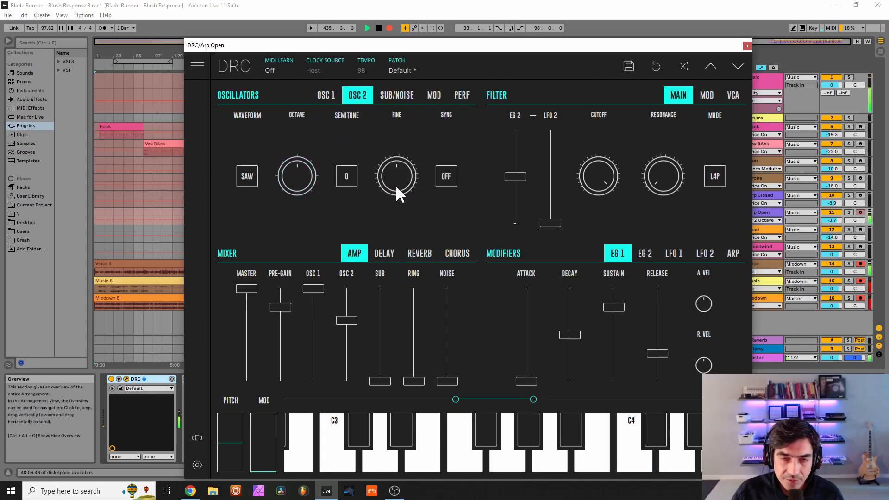
left_click_drag(401, 181, 423, 176)
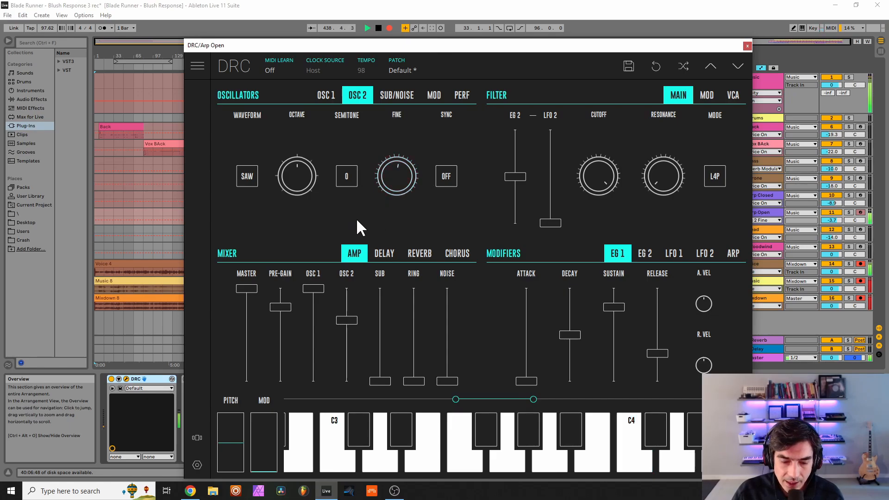
Step: Set the mixer's master to about 65 percent, pre-gain to about 52 percent and sub level to about 46 percent
left_click(244, 326)
left_click_drag(256, 323, 261, 321)
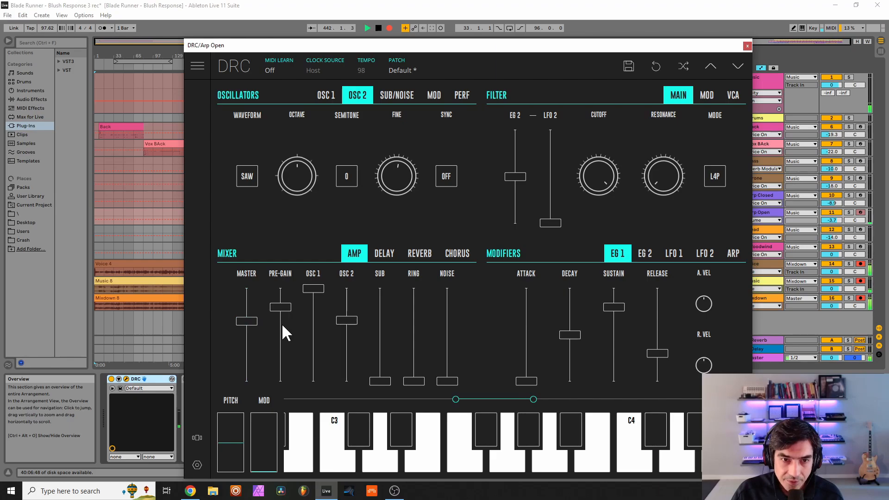
mouse_move(282, 323)
left_mouse_down()
mouse_move(284, 336)
mouse_move(293, 332)
left_mouse_up()
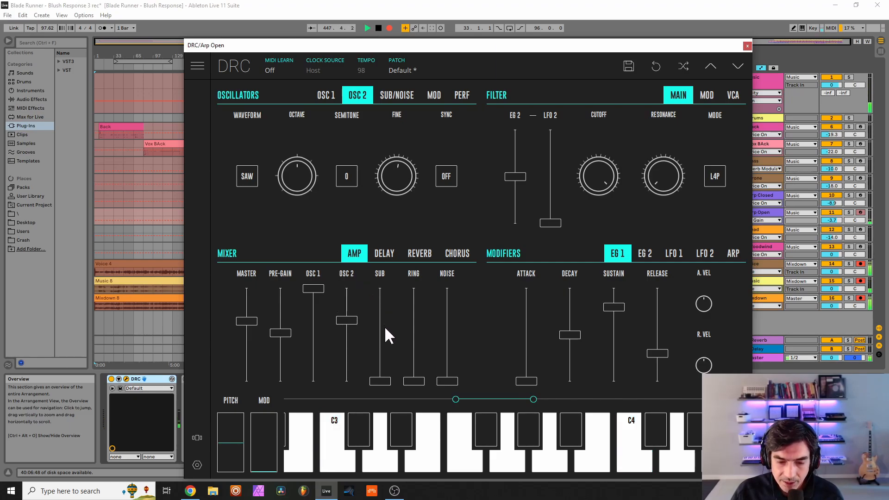
left_click(378, 338)
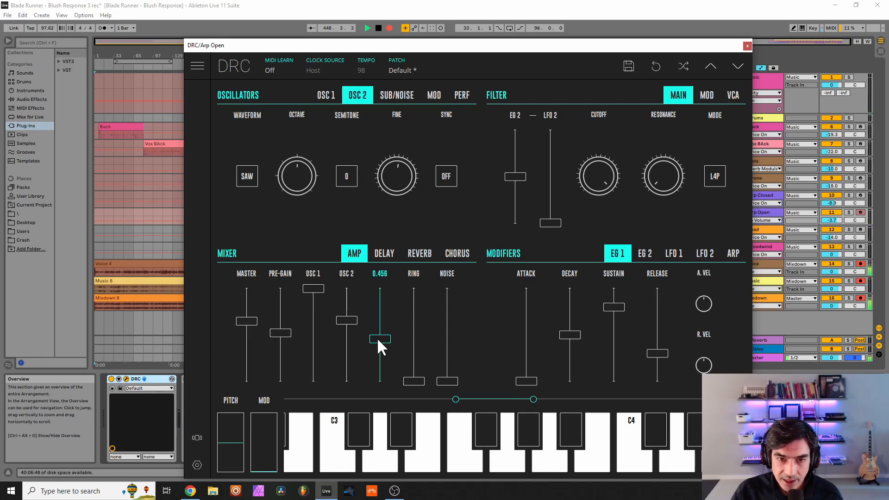
left_click_drag(377, 339, 382, 343)
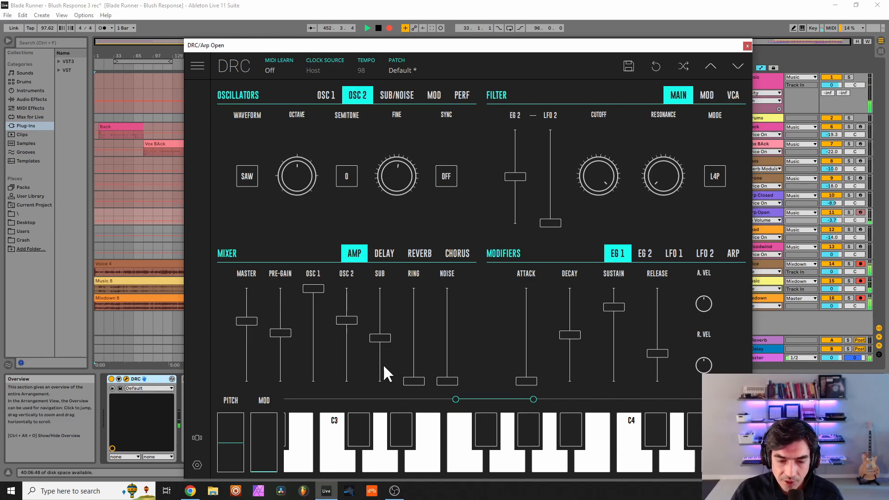
Step: Set the filter cutoff to about 0.52 and raise the sub oscillator's octave
left_click_drag(595, 183, 592, 284)
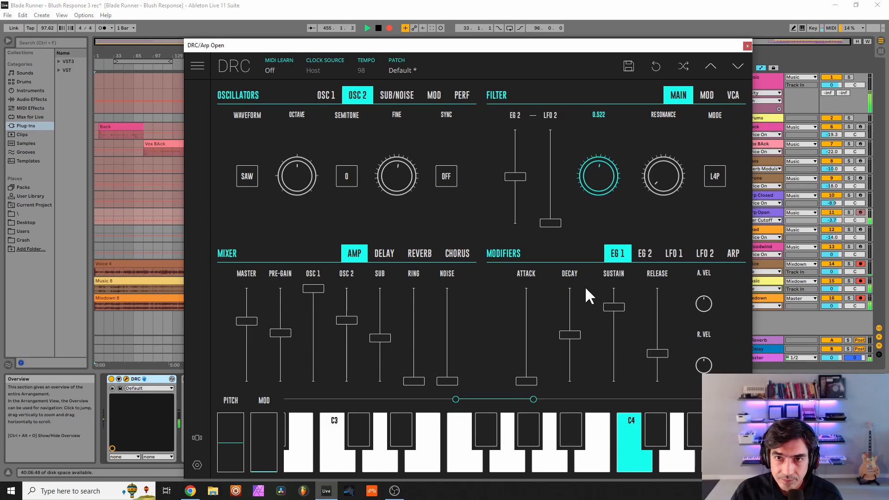
left_click_drag(586, 287, 585, 287)
left_click(397, 95)
left_click(274, 176)
left_click_drag(271, 168, 270, 119)
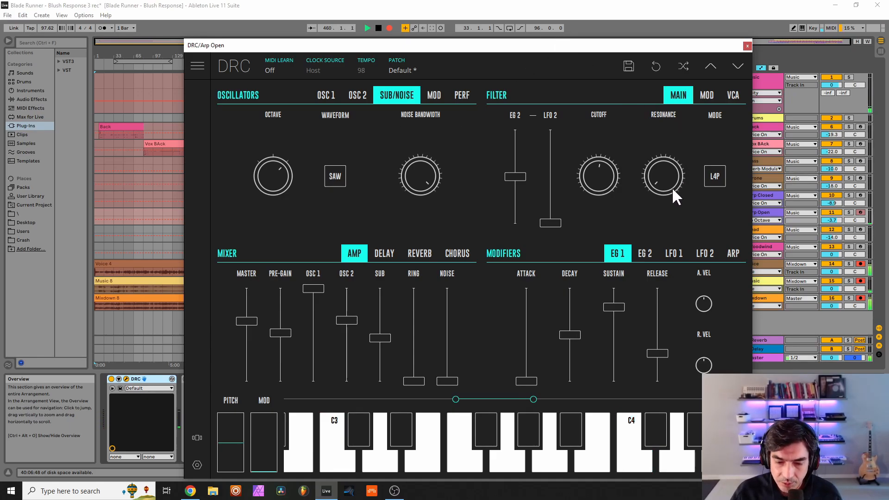
Step: Raise the filter resonance to about a quarter and switch the filter mode to L2P
left_click_drag(671, 175, 690, 146)
left_click_drag(687, 148, 717, 134)
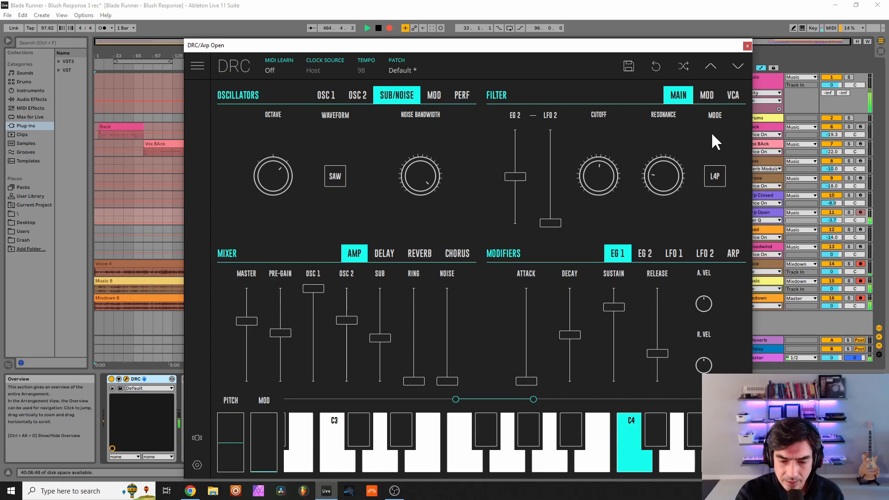
left_click(720, 179)
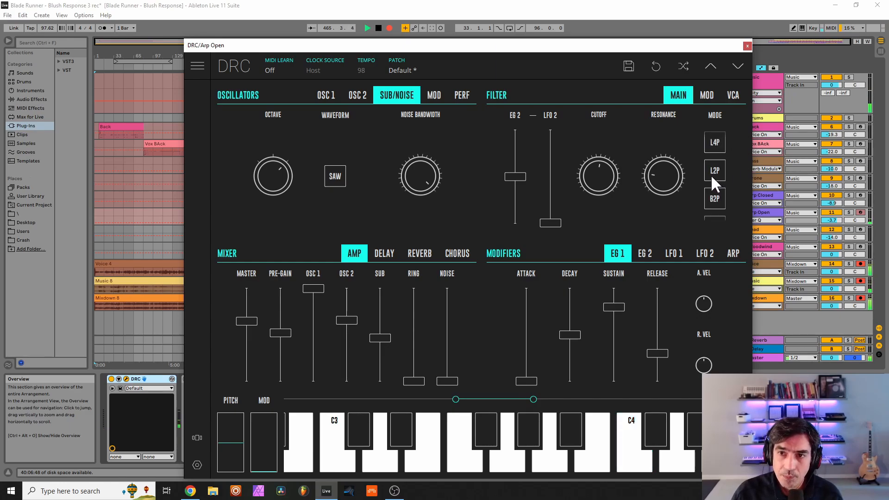
left_click(719, 171)
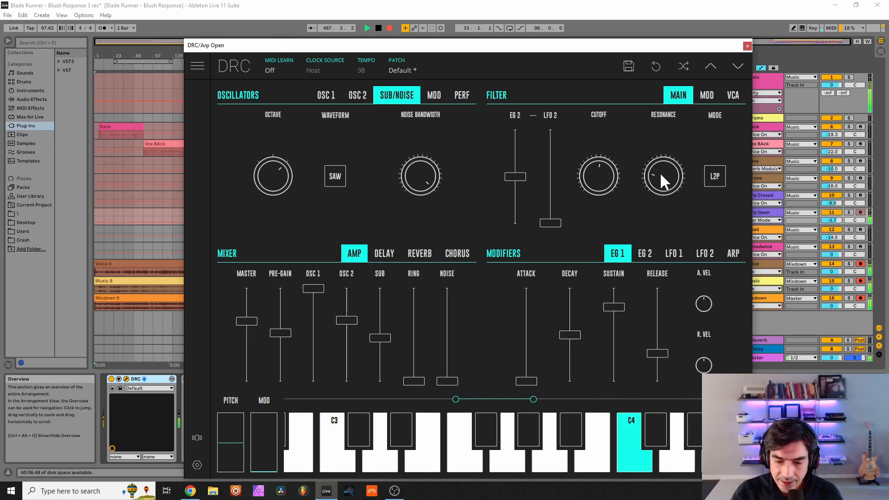
Step: Set the filter's keyboard modulation to about 0.57
left_click(707, 95)
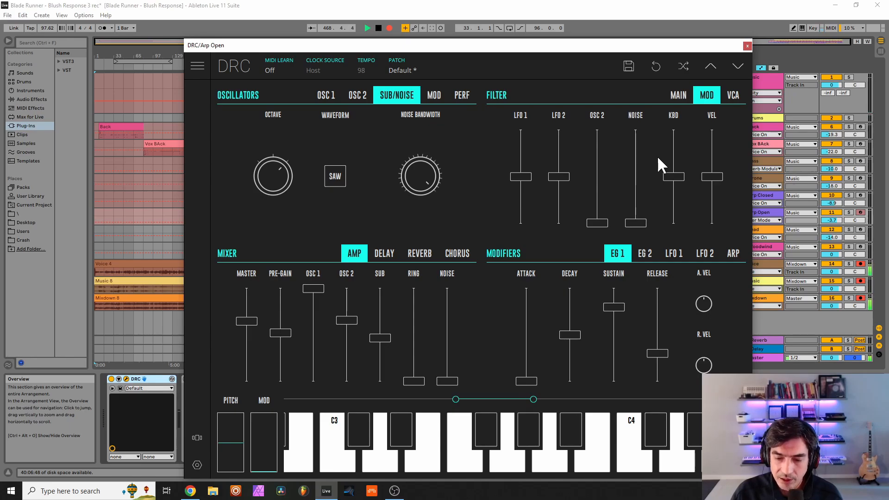
left_click_drag(673, 156, 679, 151)
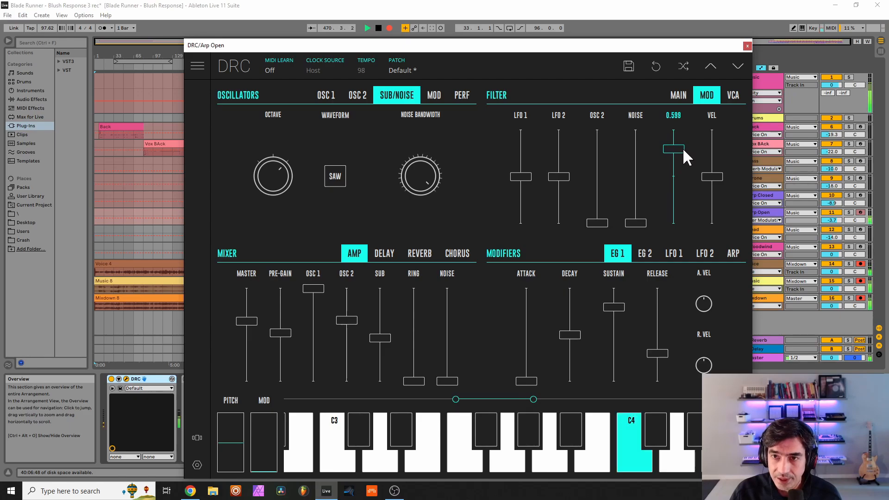
left_click_drag(681, 150, 677, 152)
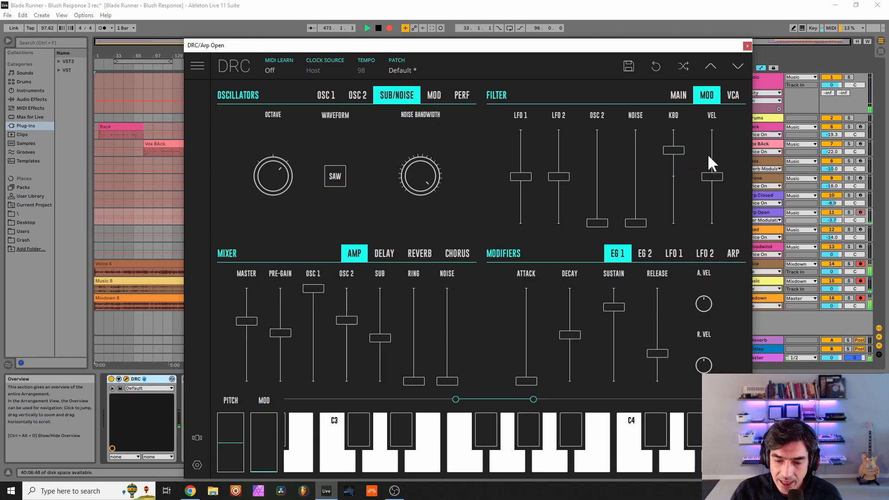
Step: Set the VCA's keyboard modulation to about -0.78 and its velocity modulation to about 0.34
left_click(734, 96)
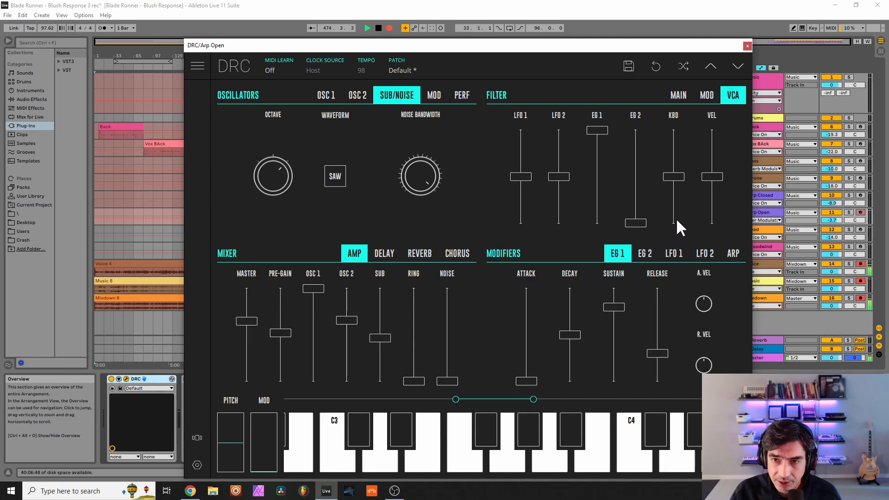
left_click(674, 203)
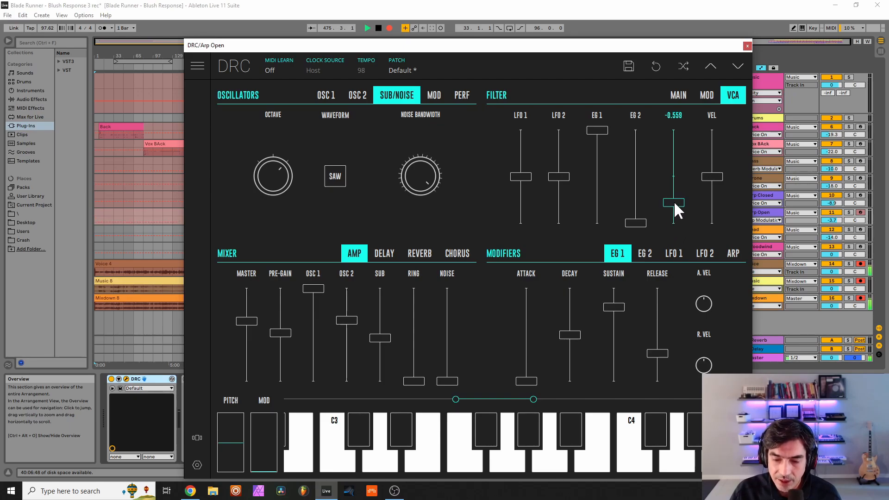
mouse_move(675, 203)
left_mouse_down()
mouse_move(667, 206)
mouse_move(686, 203)
mouse_move(670, 210)
left_mouse_up()
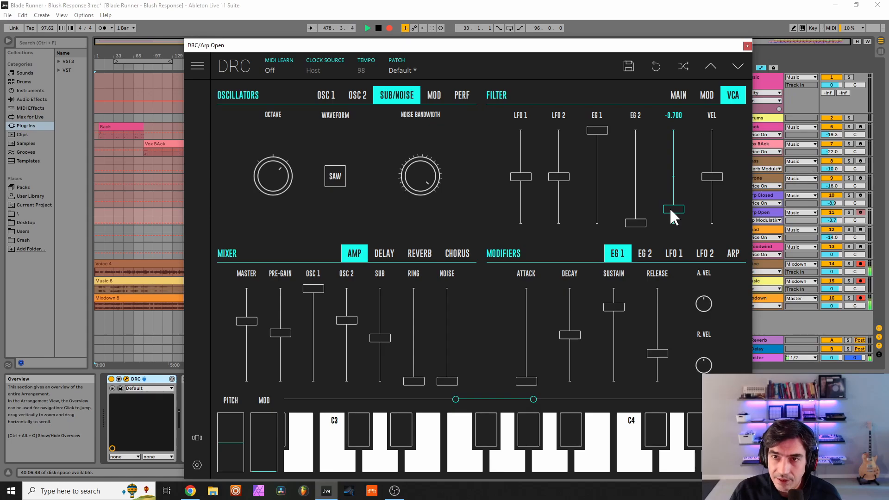
left_click_drag(671, 212, 673, 214)
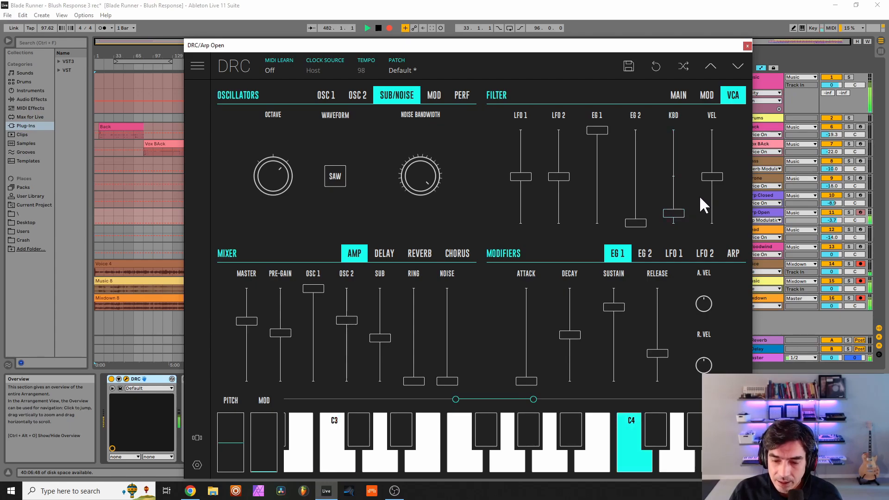
left_click(712, 160)
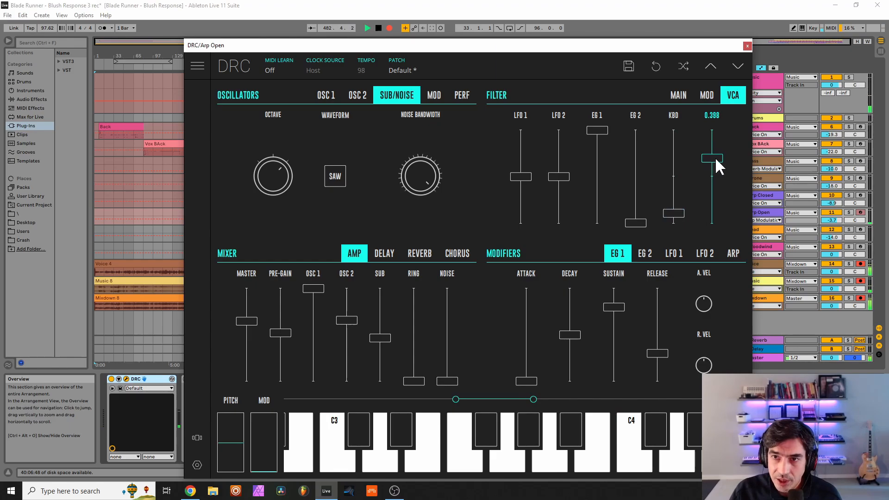
left_click_drag(716, 160, 709, 163)
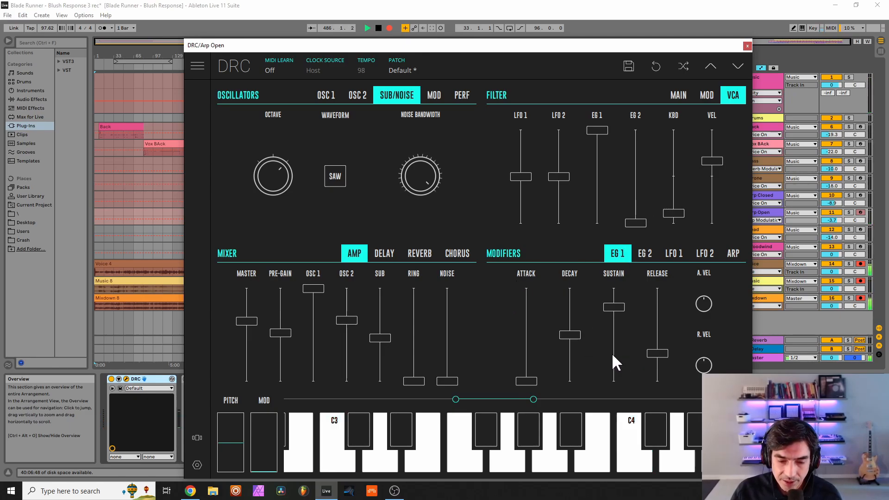
Step: Shape envelope 1 with sustain at zero, decay at about 45 percent and release at about 70 percent, and check envelope 2
left_click_drag(613, 355, 605, 361)
left_click_drag(567, 340, 587, 337)
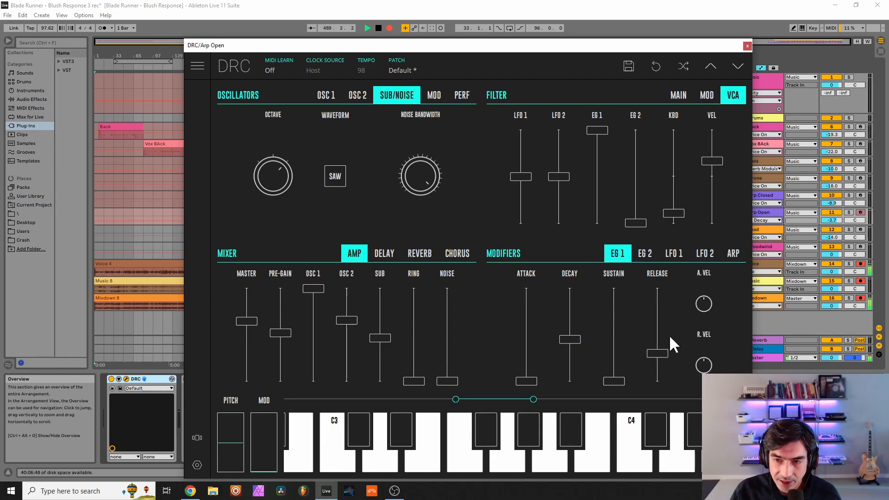
left_click_drag(650, 316, 657, 316)
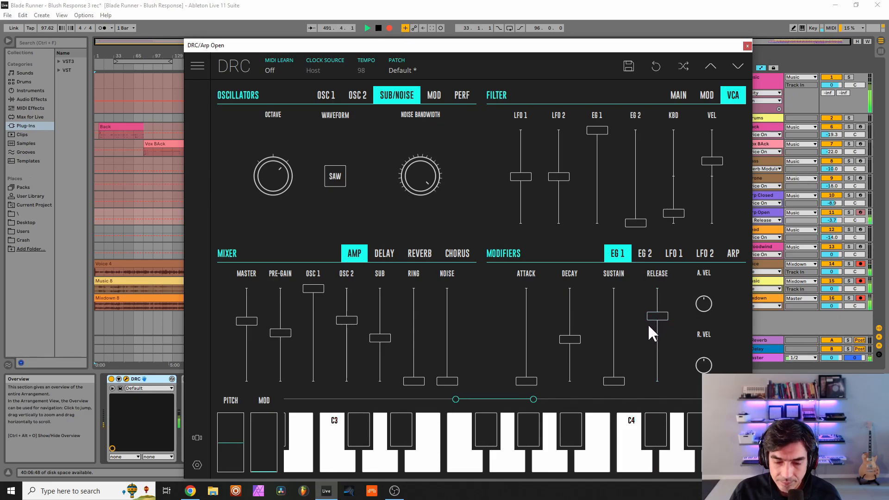
left_click(646, 250)
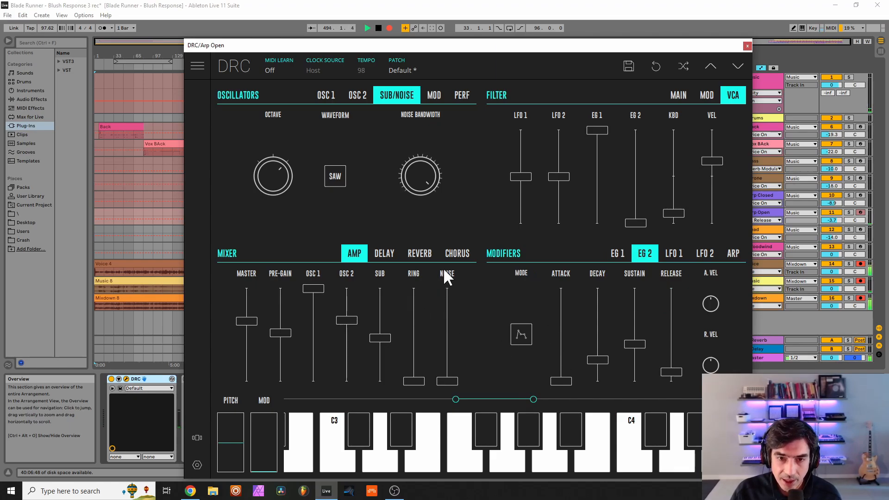
Step: Set the reverb's amount to about 40 percent, decay to 86, damping to 70 and modulation to 35 percent, and close the synth window
left_click(428, 254)
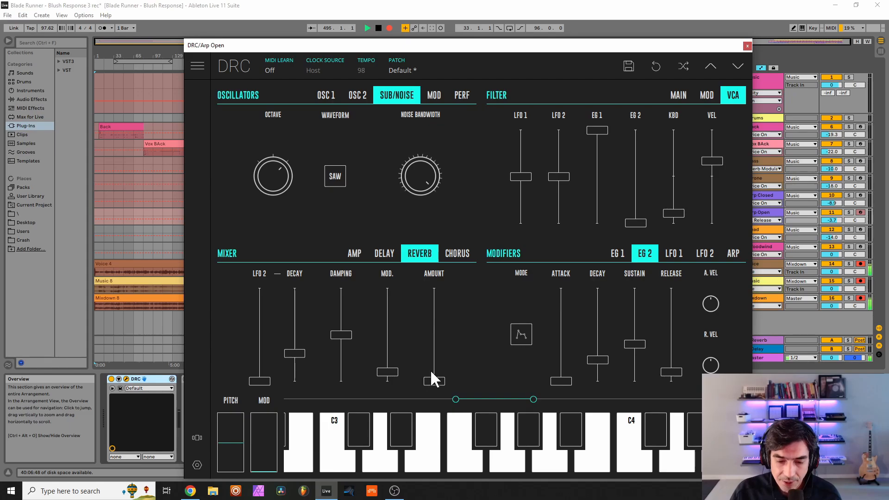
left_click_drag(433, 380, 453, 344)
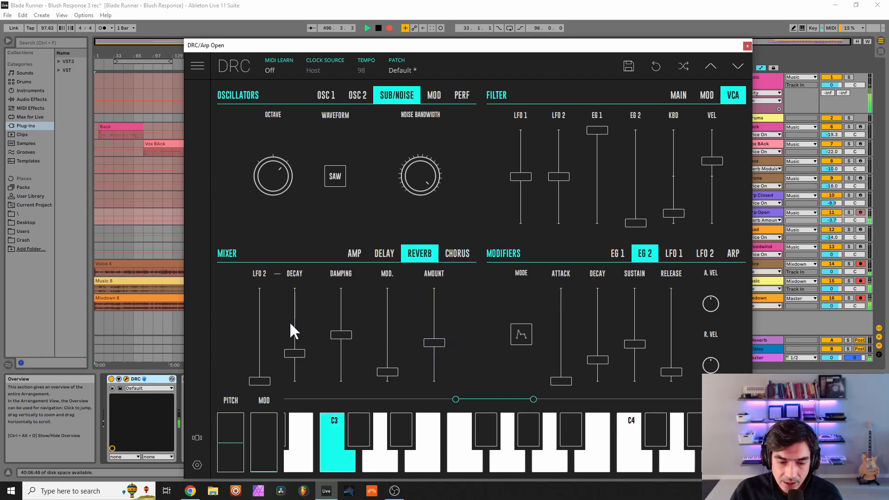
left_click_drag(290, 324, 341, 315)
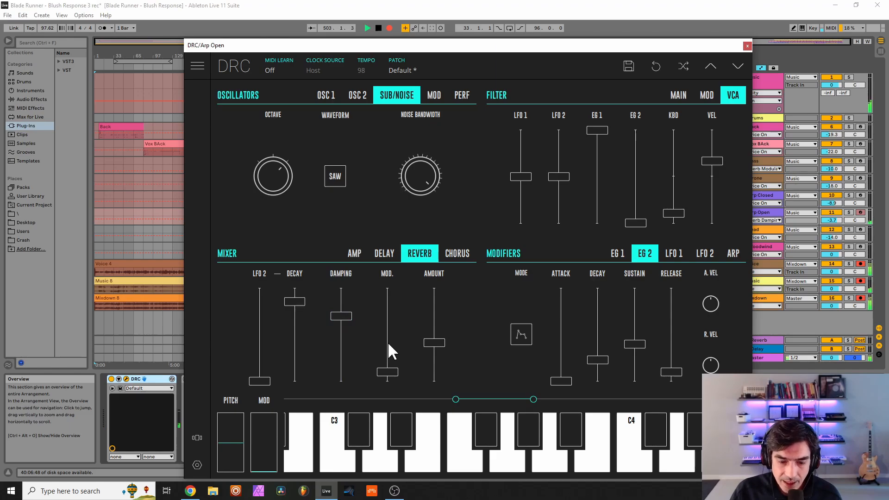
left_click_drag(387, 342, 377, 349)
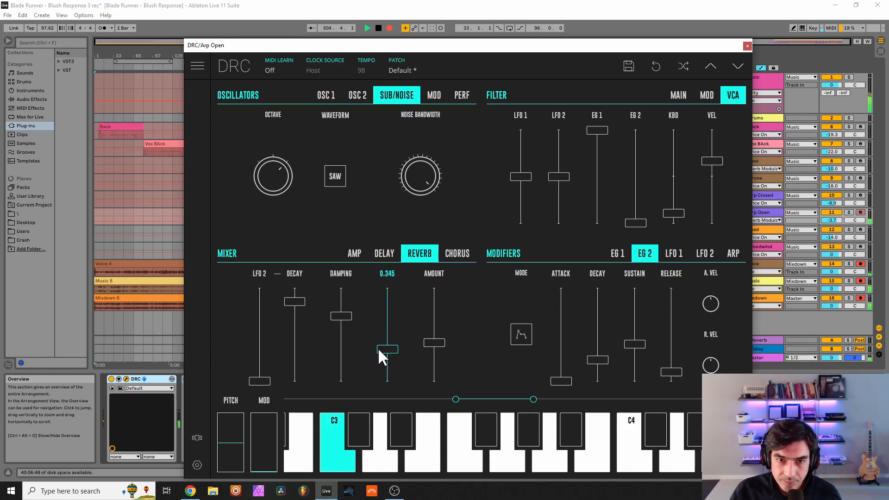
left_click(747, 45)
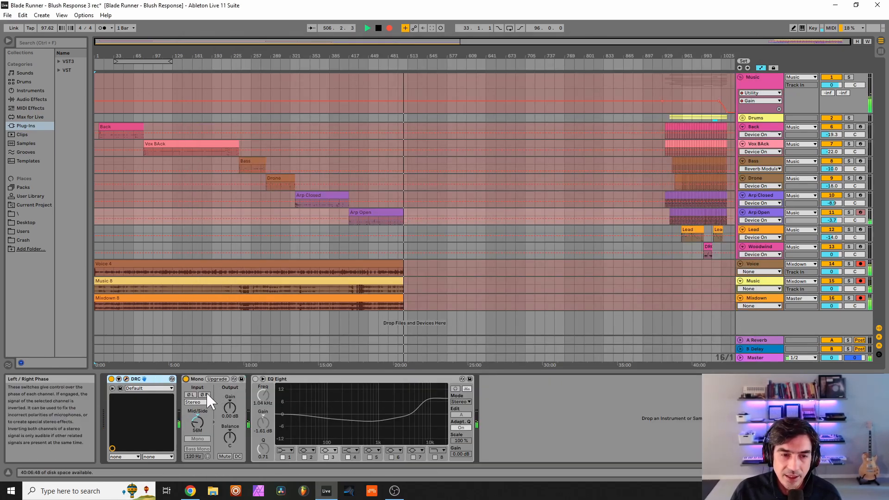
Step: Re-enable the Arp Open track's EQ Eight, and bypass EQ Eight and Ballad Reverb on the Lead track
left_click(256, 378)
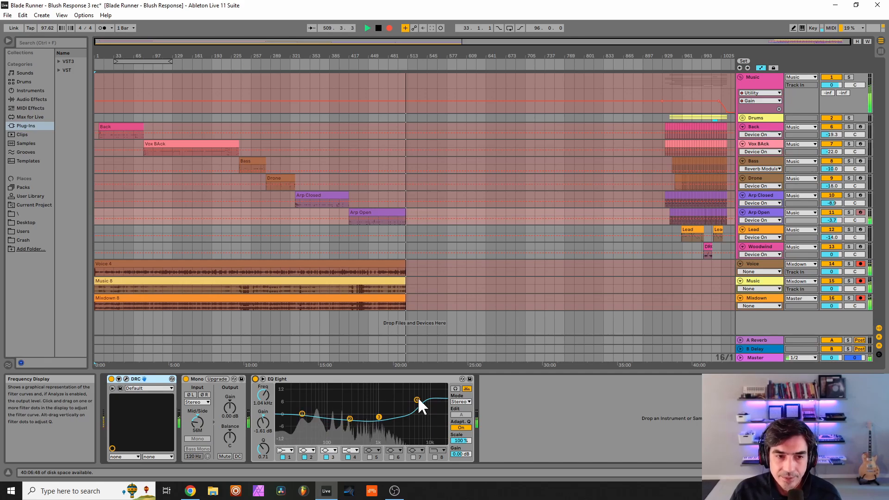
left_click(750, 230)
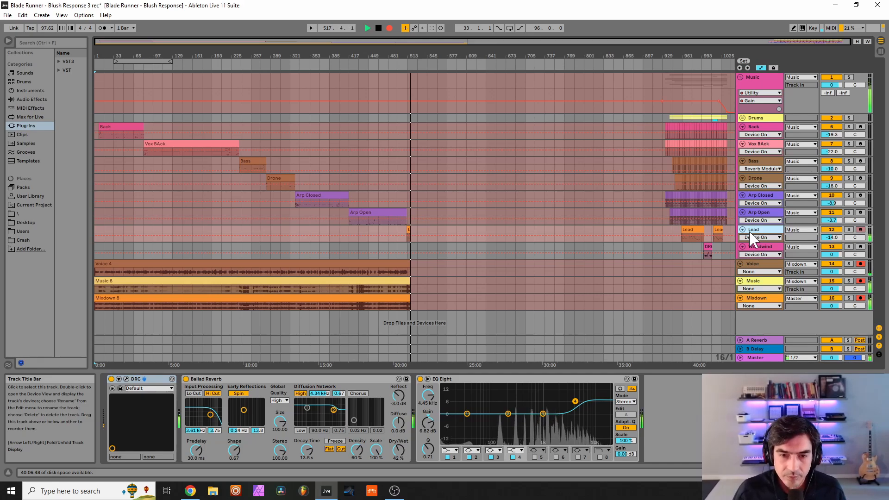
left_click(420, 378)
left_click(185, 379)
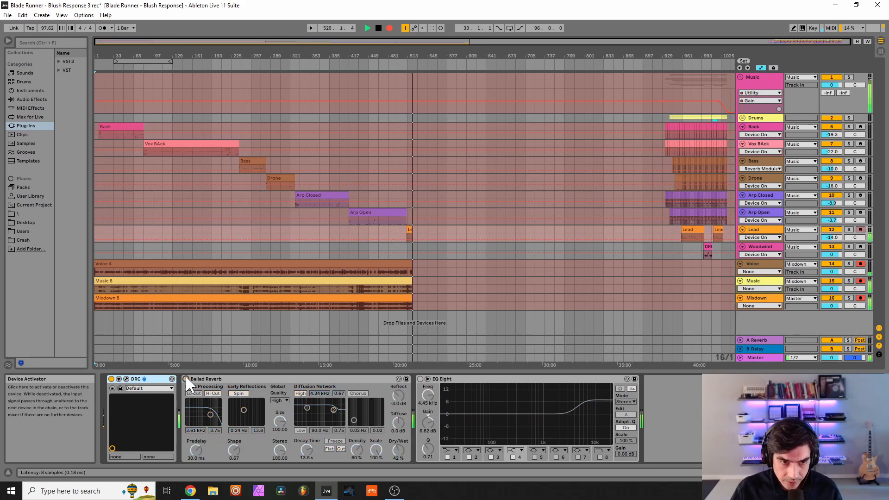
Step: Open the Lead track's DRC synth and load the Factory bank's Default patch
left_click(126, 380)
left_click_drag(628, 45, 484, 48)
left_click(415, 76)
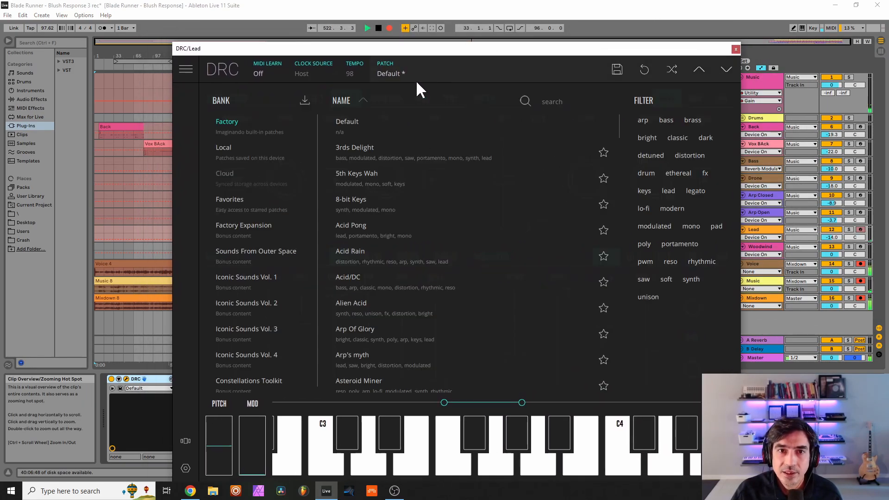
left_click(359, 120)
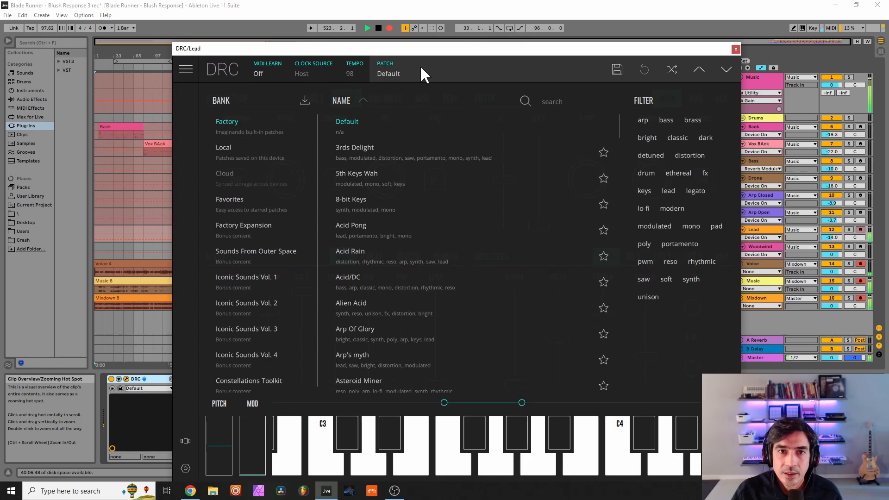
left_click(420, 65)
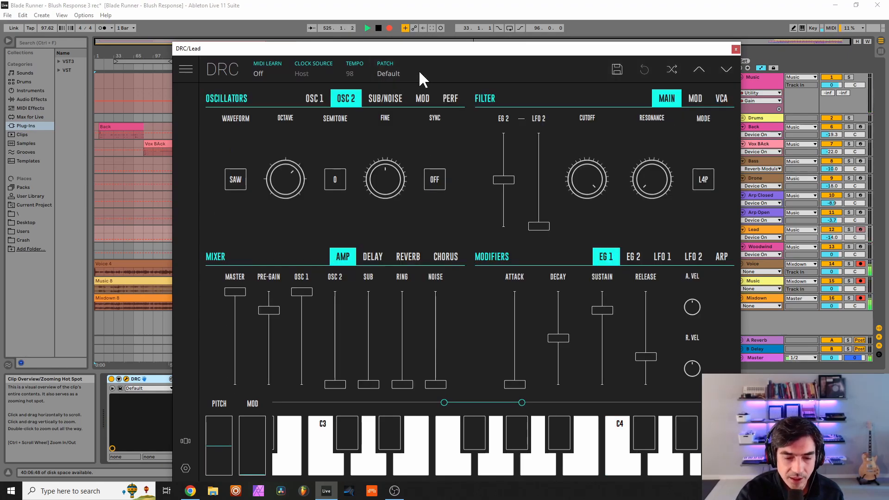
Step: Set oscillator 1's waveform to square and raise its pulse width slider to about 80 percent
left_click(316, 96)
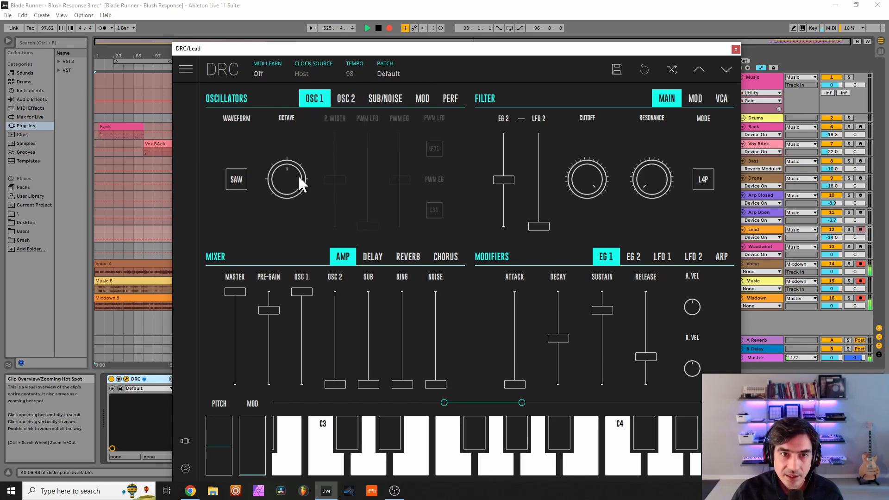
left_click(235, 178)
left_click(235, 147)
left_click(284, 177)
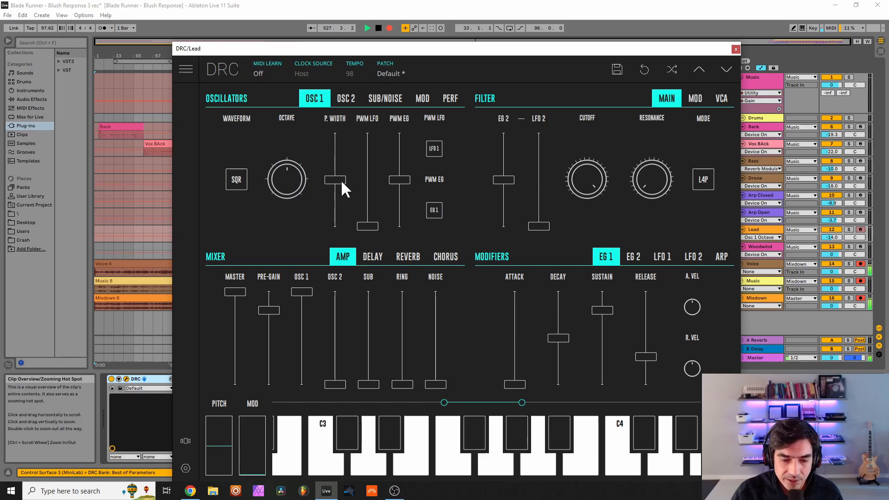
left_click_drag(342, 182, 350, 153)
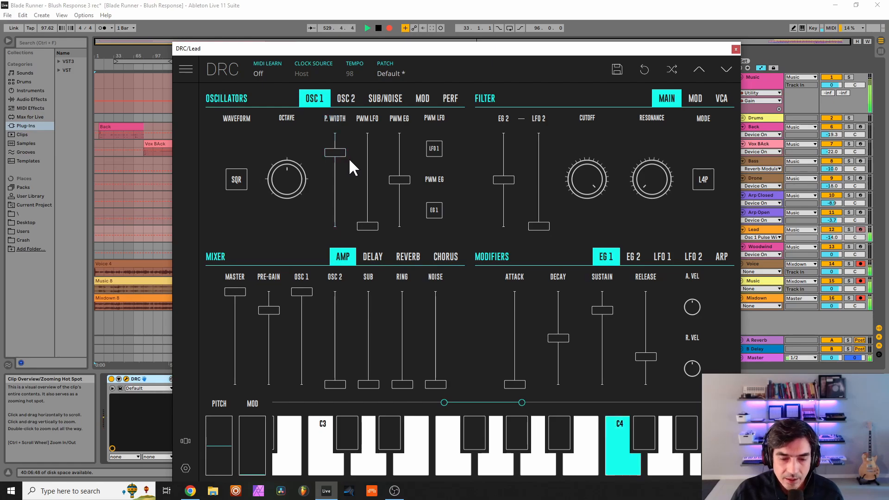
Step: Raise oscillator 2's octave by one setting and bring its mixer level to maximum
left_click(351, 97)
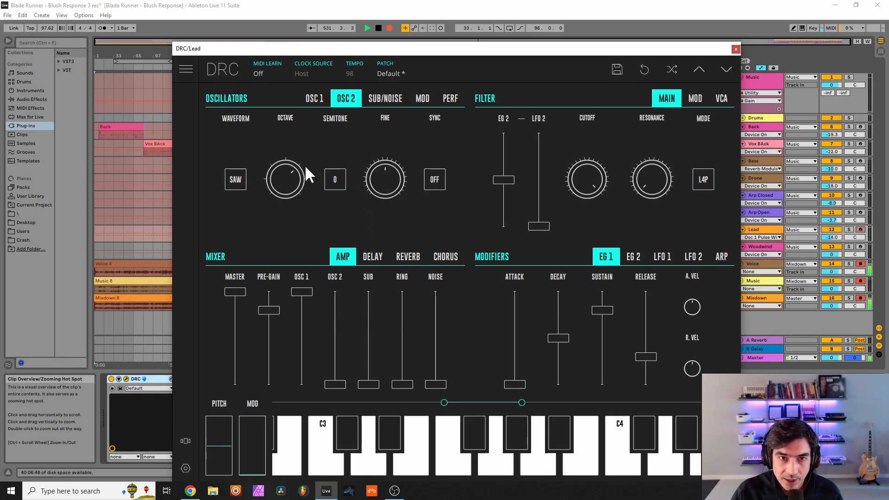
left_click_drag(296, 182, 296, 145)
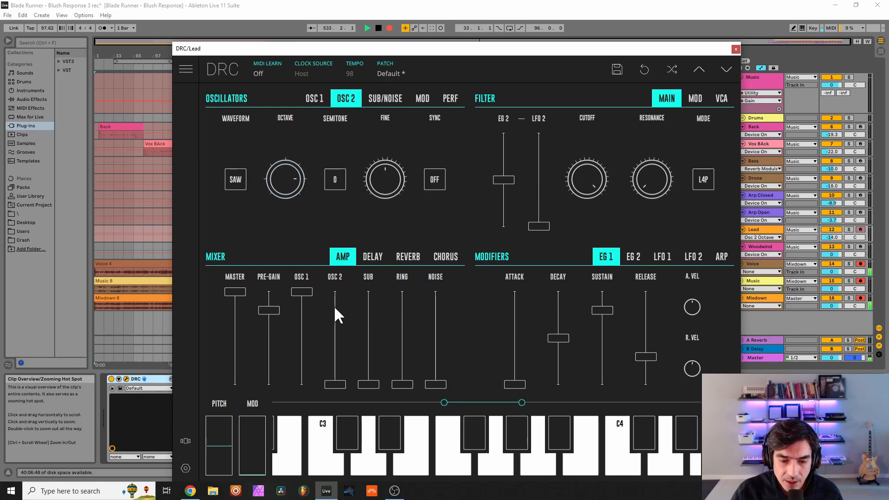
left_click_drag(331, 314, 333, 290)
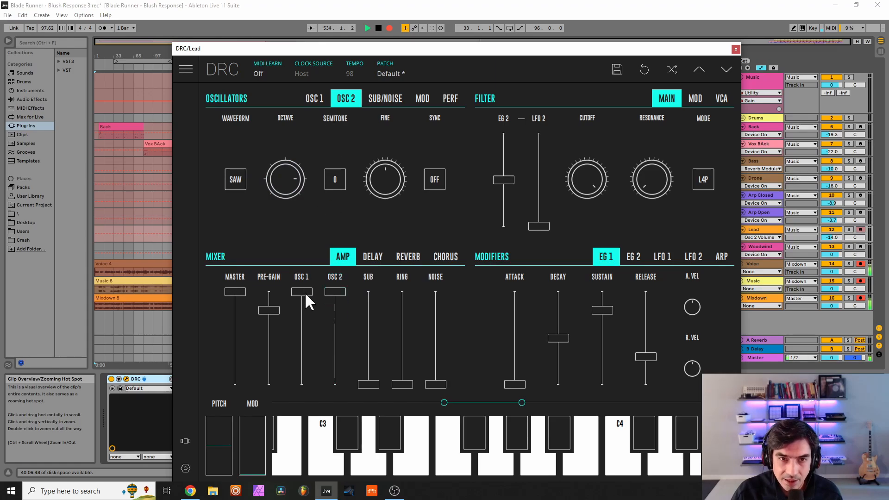
Step: Lower oscillator 1's mixer level to about 0.70 and detune oscillator 2 slightly upward with the fine tuning
left_click_drag(301, 328, 307, 326)
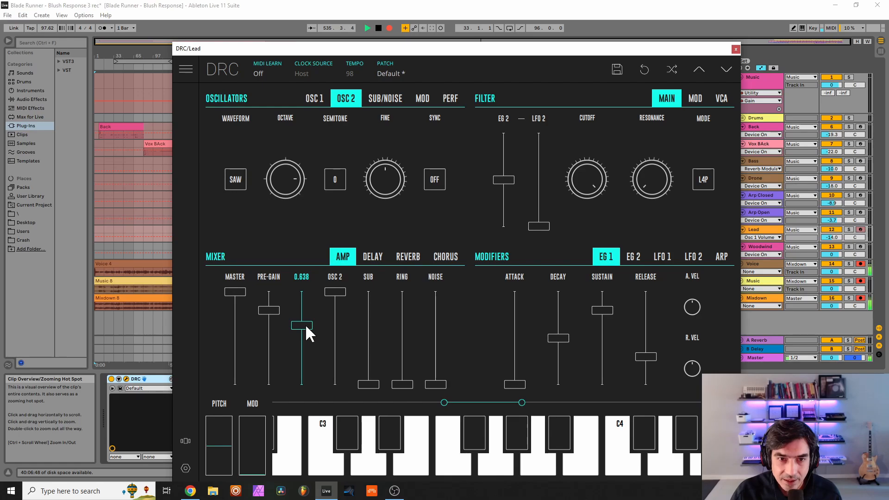
left_click_drag(306, 326, 324, 320)
left_click_drag(388, 178, 409, 171)
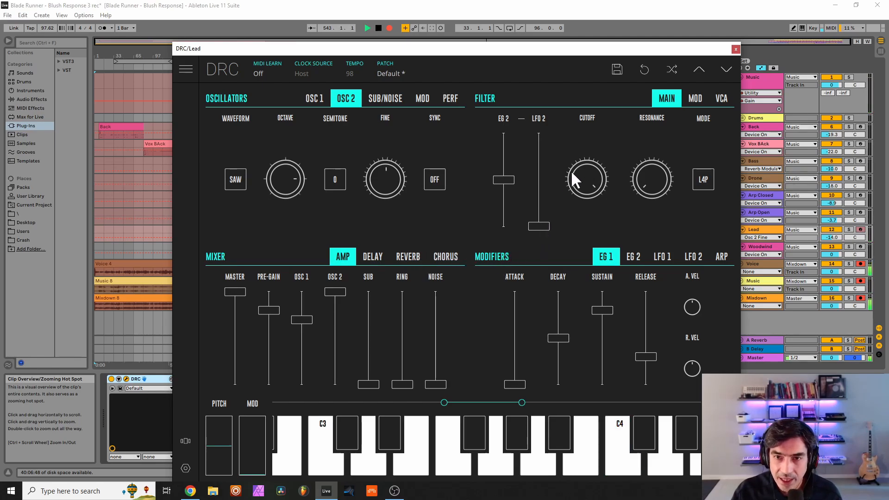
Step: Set the filter's cutoff to about 0.78 and its mode to L2P, with the VCA's velocity modulation at maximum
left_click_drag(572, 173, 581, 237)
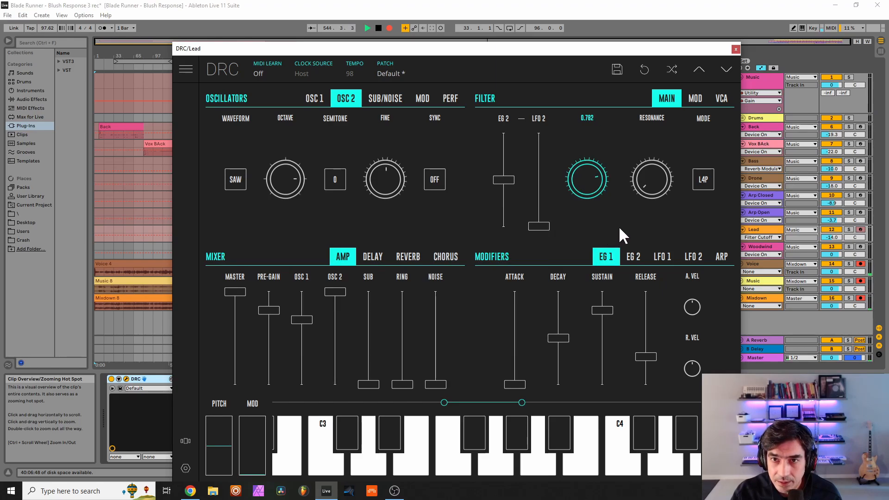
left_click(707, 177)
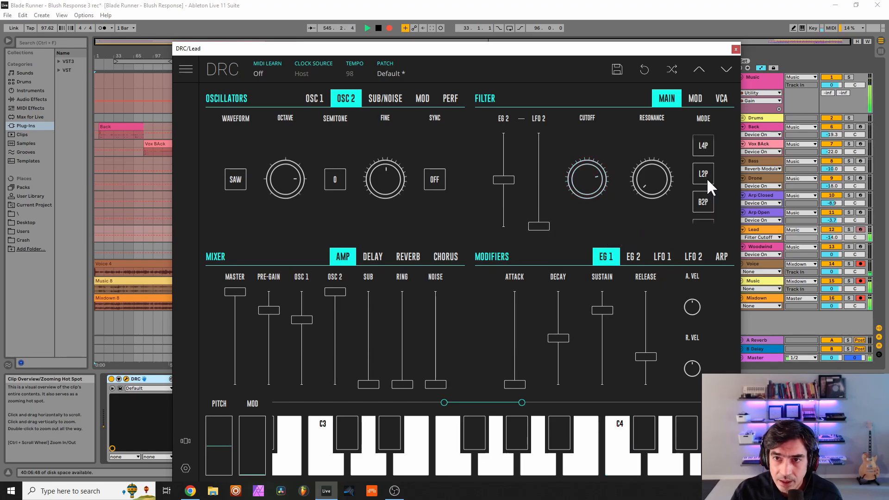
left_click(704, 173)
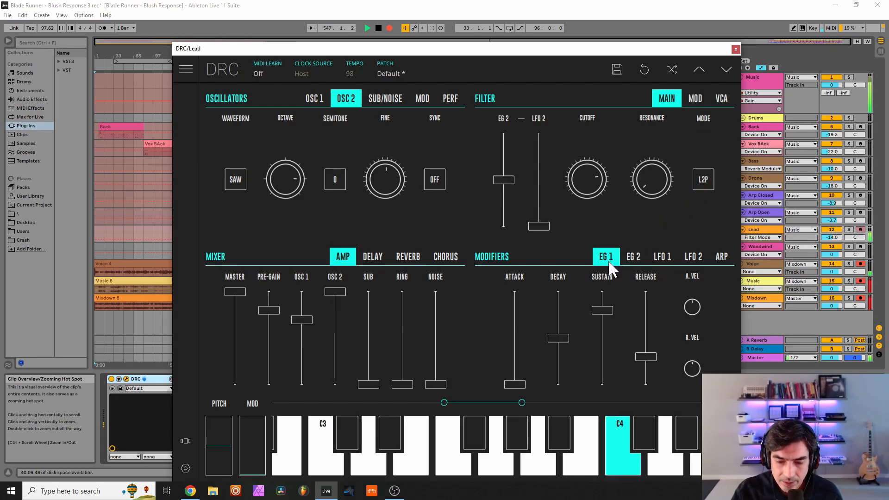
left_click(717, 96)
left_click_drag(694, 167, 733, 93)
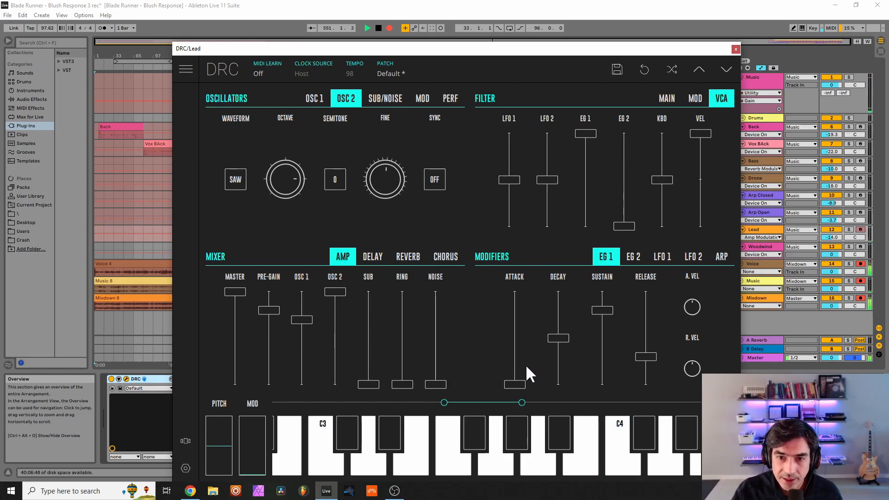
Step: Shape envelope 1 with attack at about 0.3, decay at maximum, sustain at about 0.58 and release at about 0.7
left_click_drag(514, 365, 528, 357)
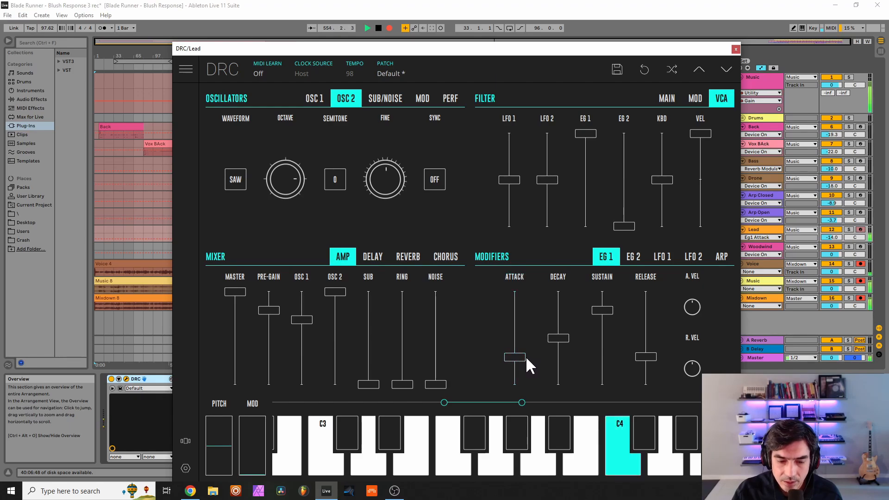
left_click_drag(566, 304, 555, 226)
left_click_drag(598, 334, 598, 332)
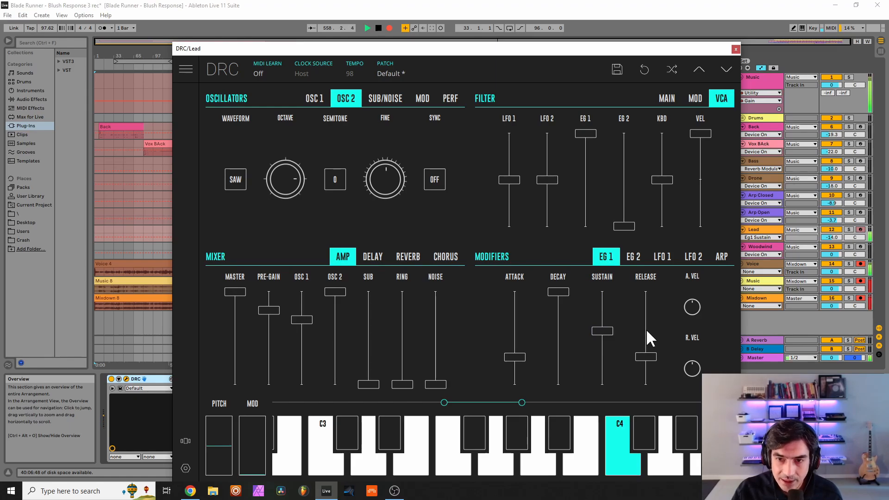
left_click(646, 342)
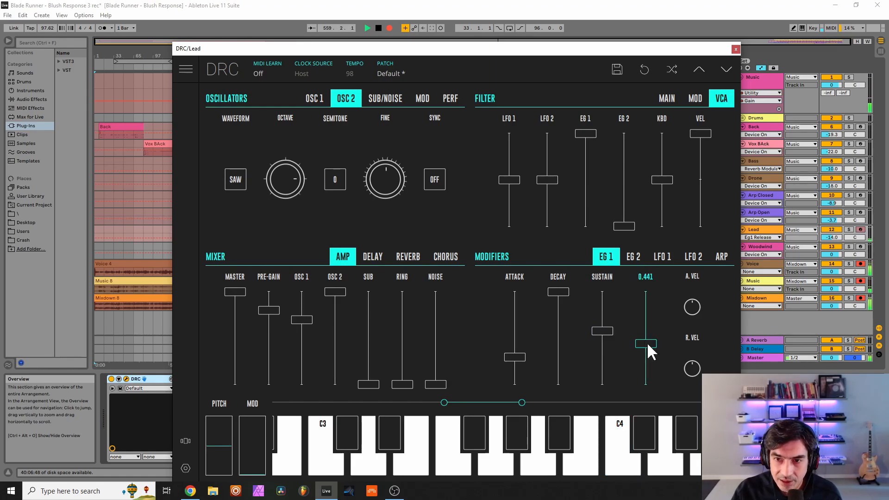
left_click_drag(646, 342, 677, 318)
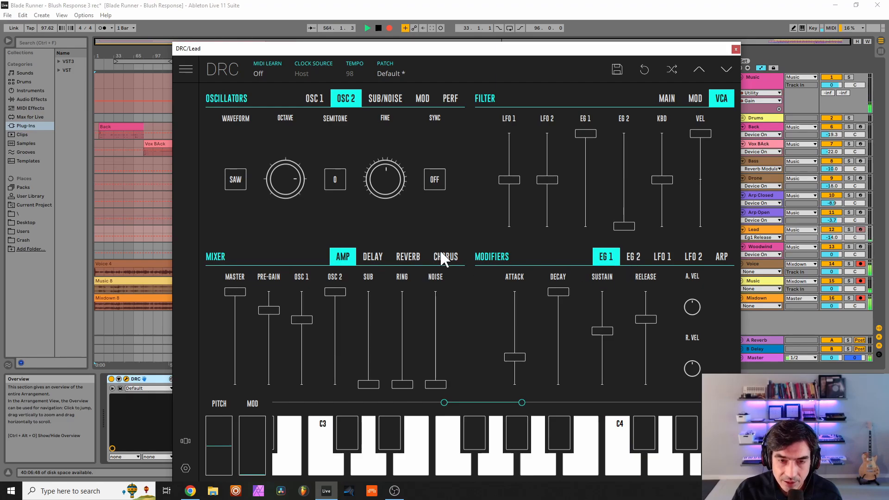
Step: Set the reverb's amount to about 0.24, decay to about 0.84 and modulation to about 0.29
left_click(410, 257)
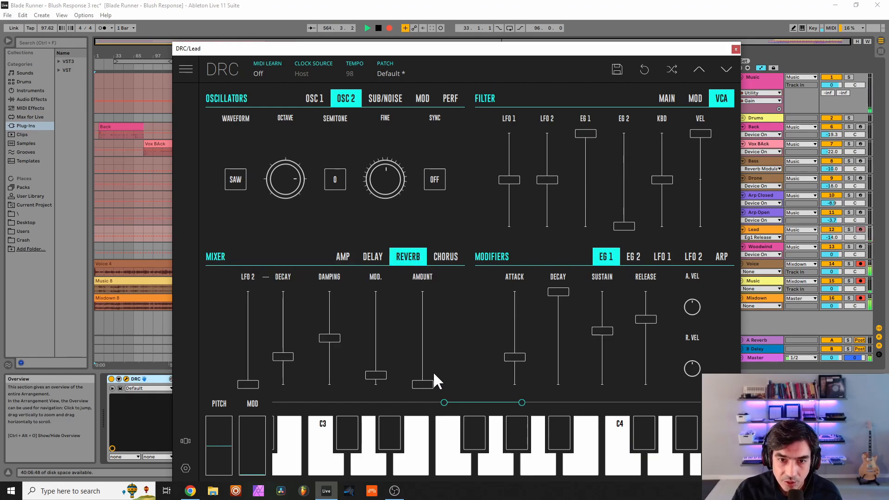
left_click(424, 350)
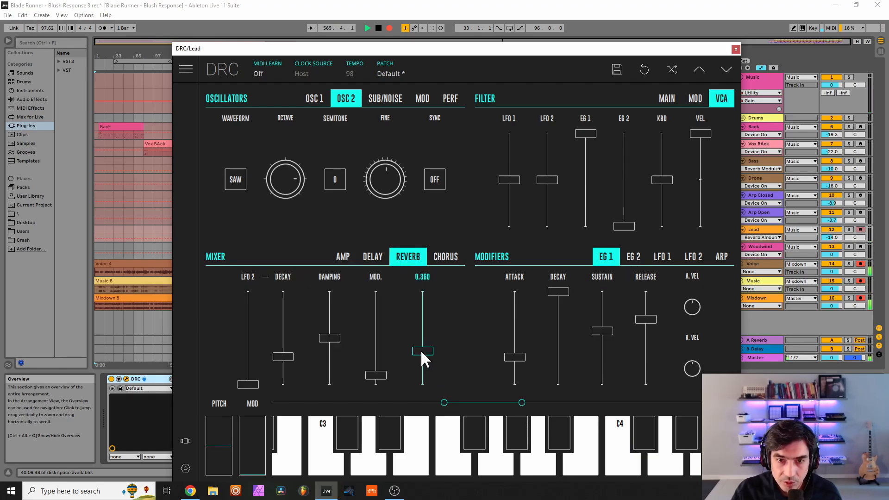
left_click_drag(420, 350, 410, 362)
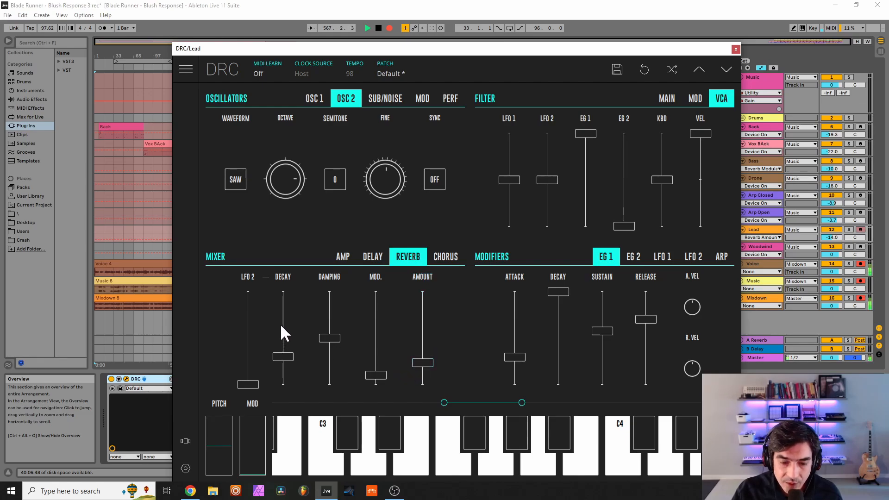
left_click_drag(280, 323, 322, 308)
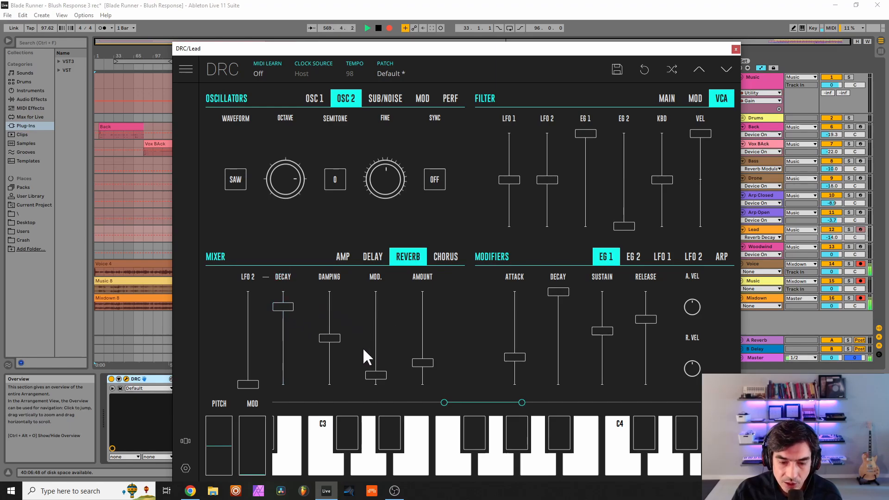
left_click_drag(375, 361, 370, 361)
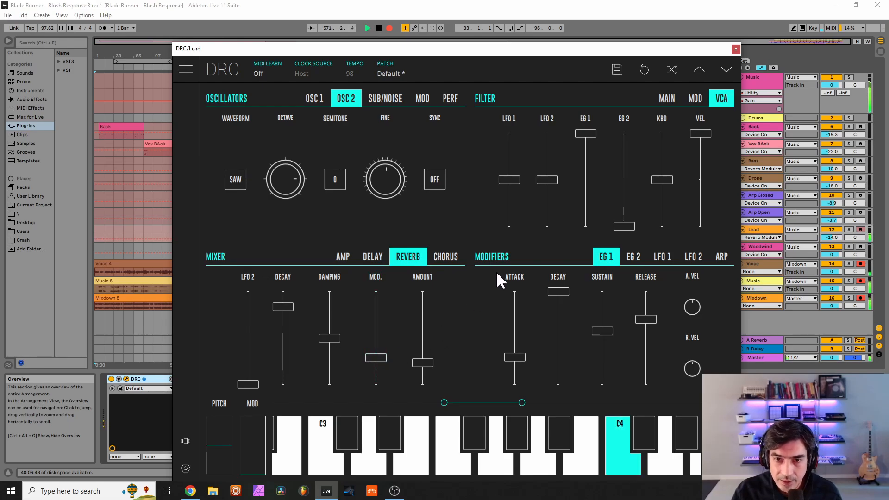
Step: In the keyboard settings, set the aftertouch's VBR LFO 1 amount to about 0.31, and return to the synth controls
left_click_drag(513, 55, 507, 51)
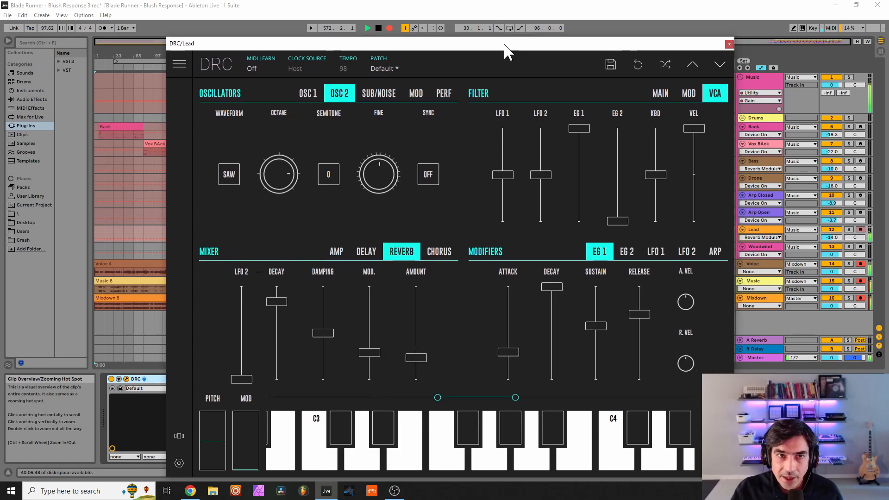
left_click(181, 460)
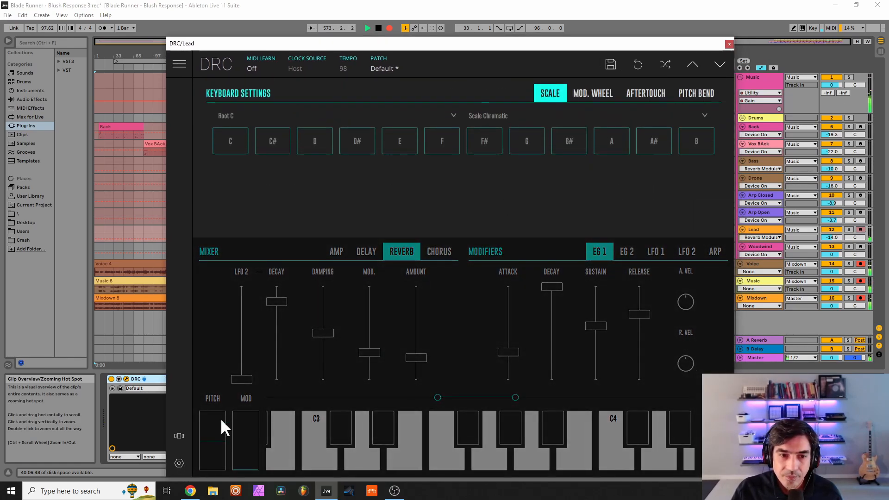
left_click(647, 93)
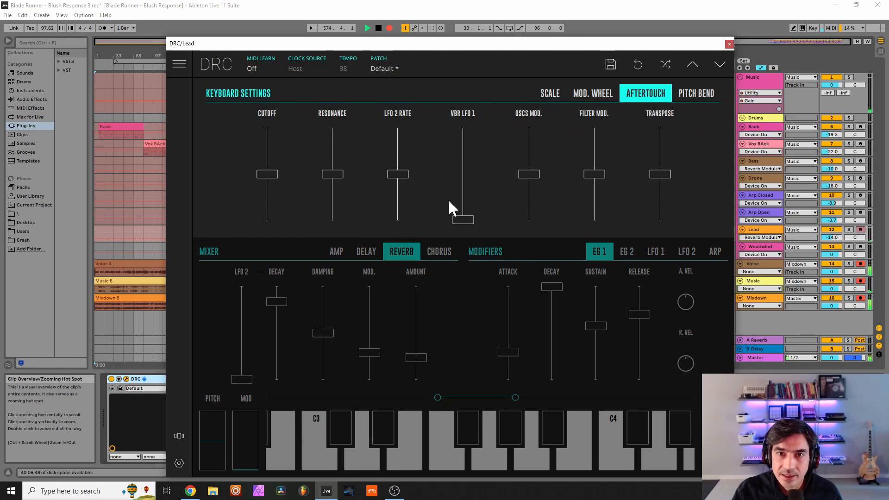
left_click(461, 200)
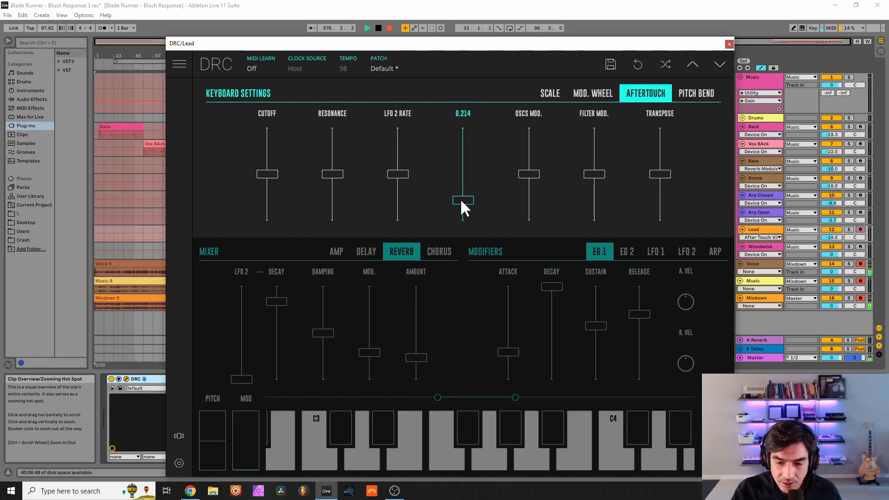
left_click_drag(466, 199, 475, 195)
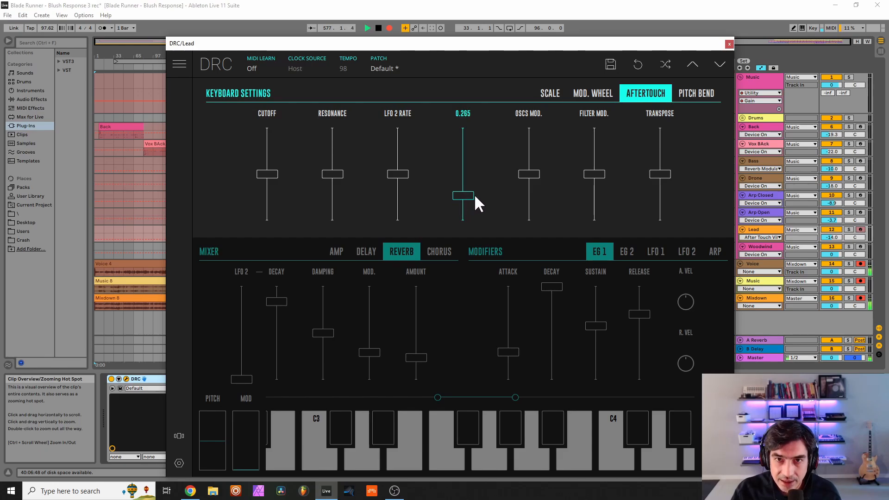
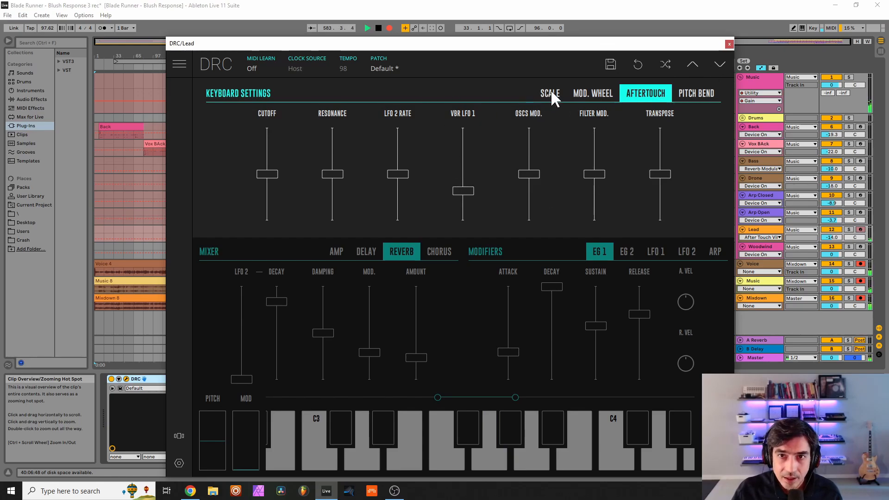
left_click(448, 300)
Step: Check the Lead synth's performance settings, close its window, and switch the track's Ballad Reverb and EQ Eight back on
left_click(442, 94)
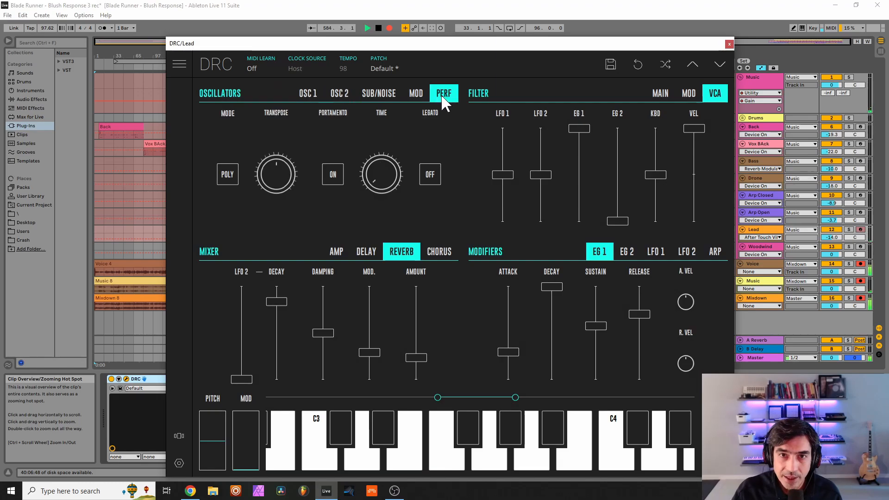
left_click(430, 175)
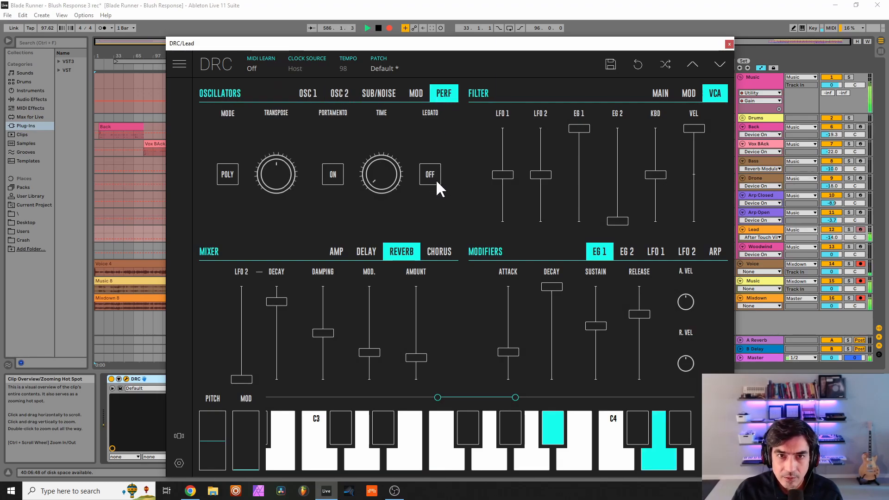
left_click(730, 44)
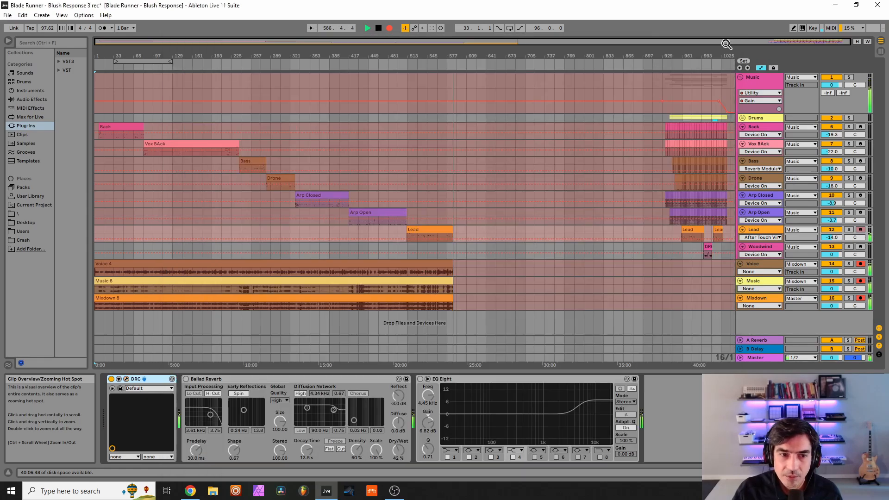
left_click(186, 379)
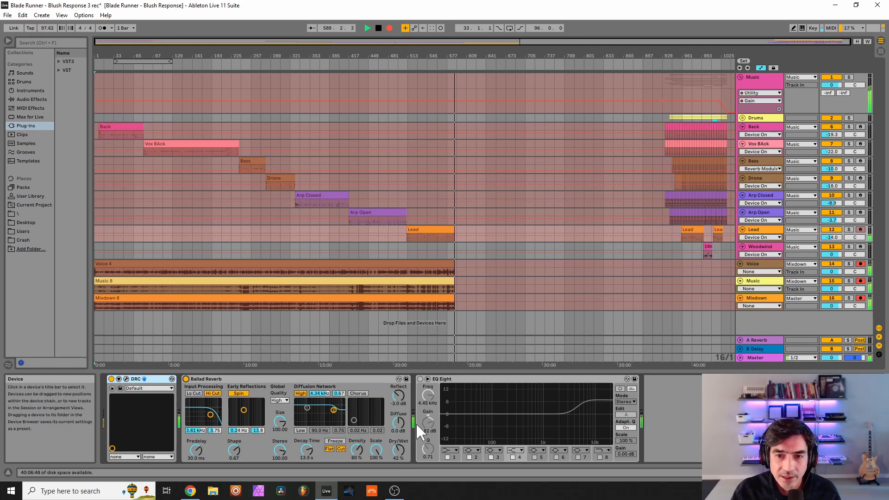
left_click(420, 379)
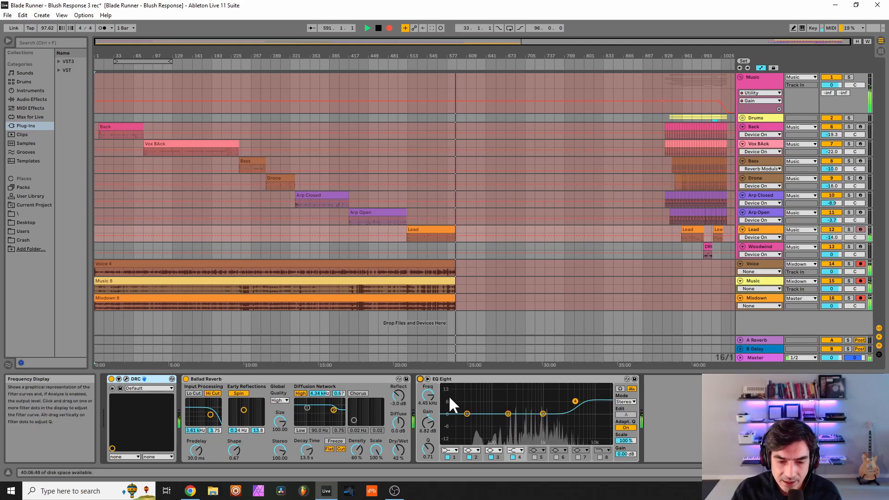
Step: Reopen the Lead synth, set its mixer pre-gain to about 0.66, and close the synth window
left_click(126, 379)
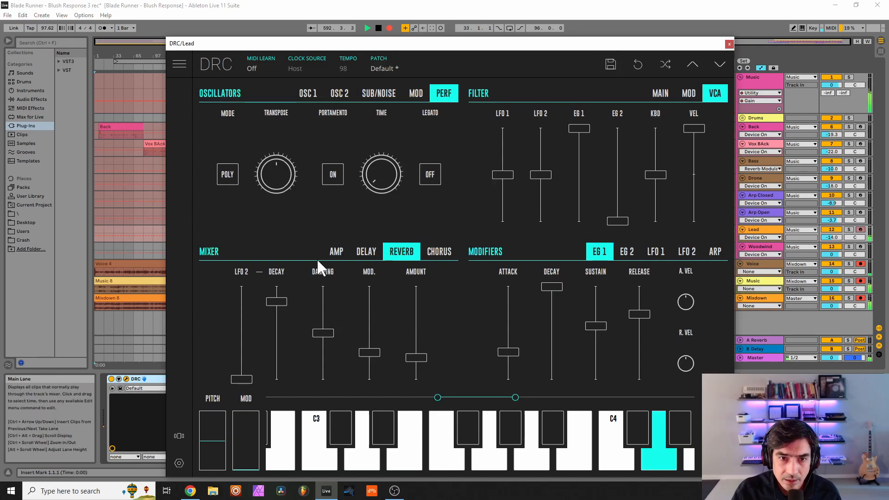
left_click(336, 251)
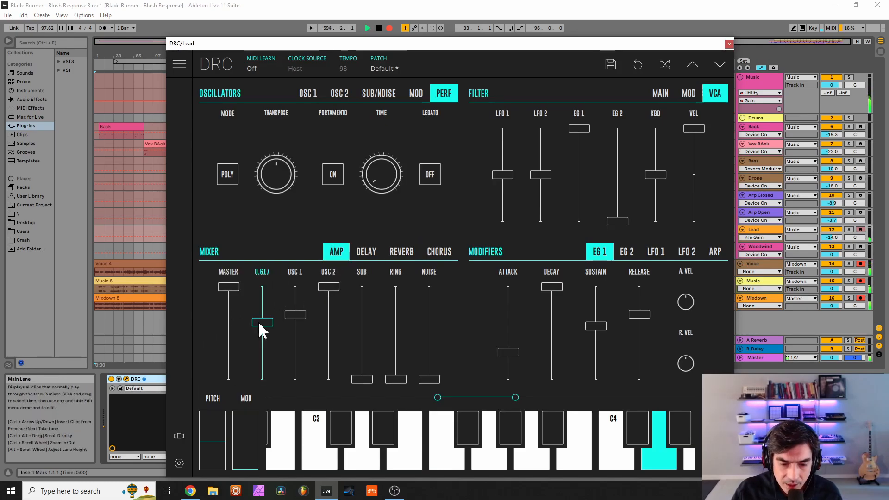
left_click_drag(259, 323, 268, 318)
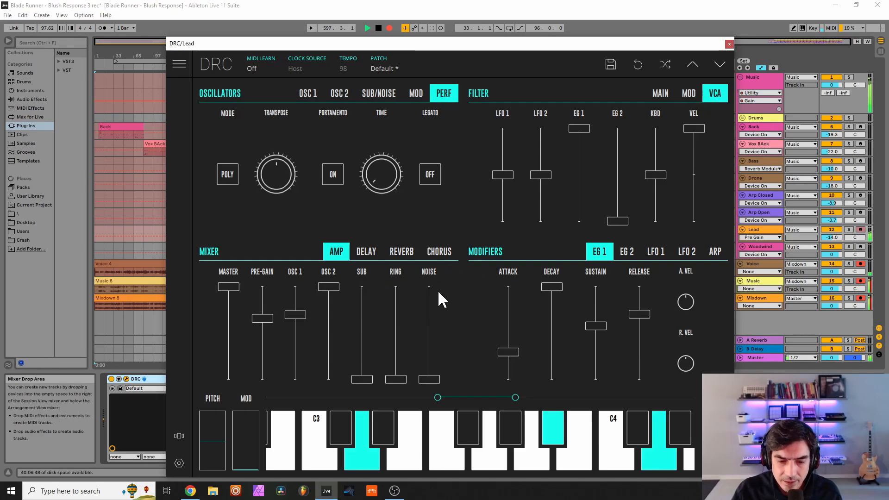
left_click(729, 44)
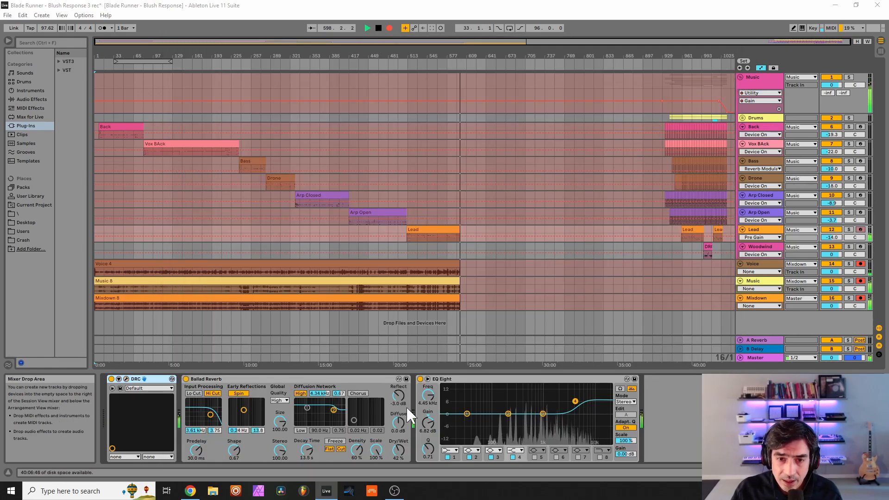
Step: Bypass the Utility and Ballad Reverb devices on the Woodwind track
left_click(766, 248)
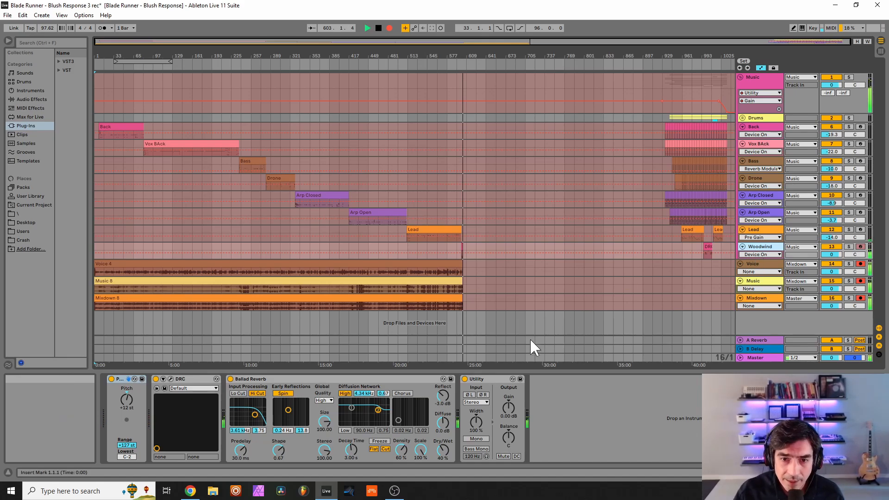
left_click(465, 379)
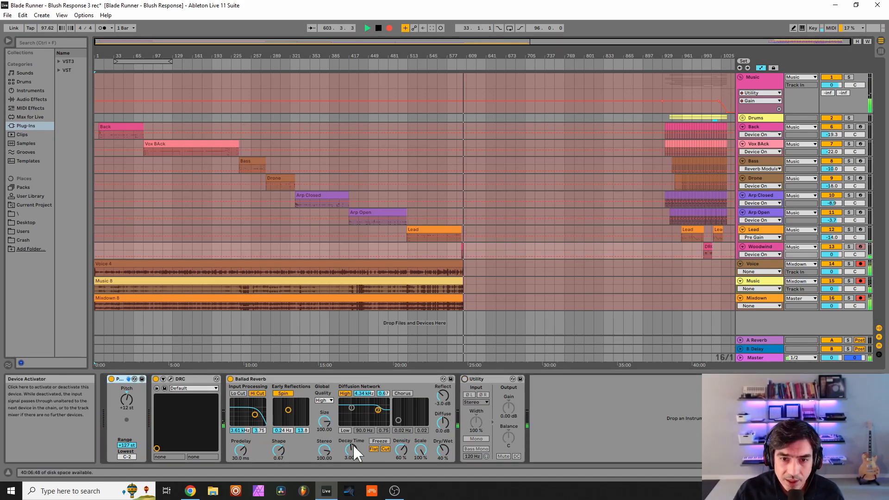
left_click(230, 379)
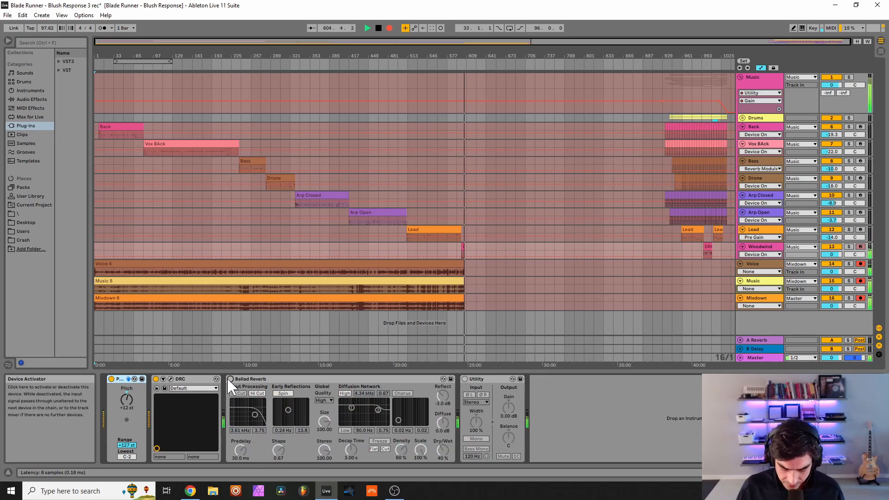
Step: Open the Woodwind track's DRC synth and load the factory Default patch
left_click(171, 380)
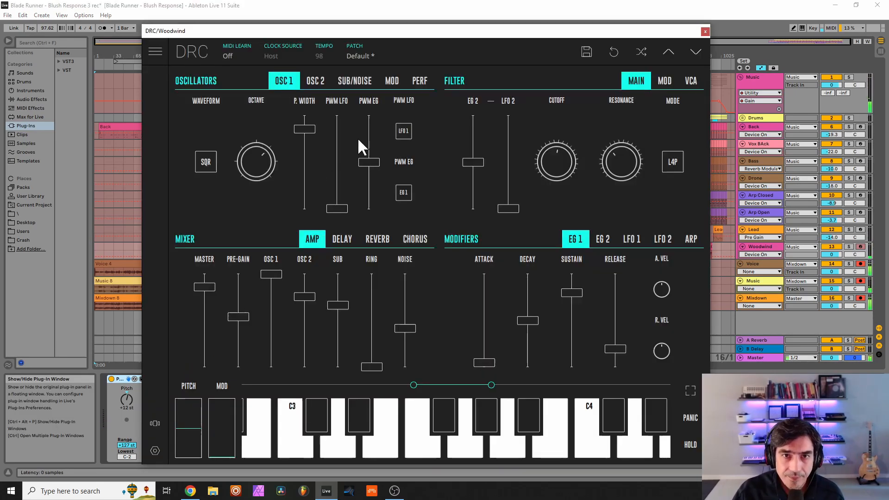
left_click(435, 58)
left_click(366, 108)
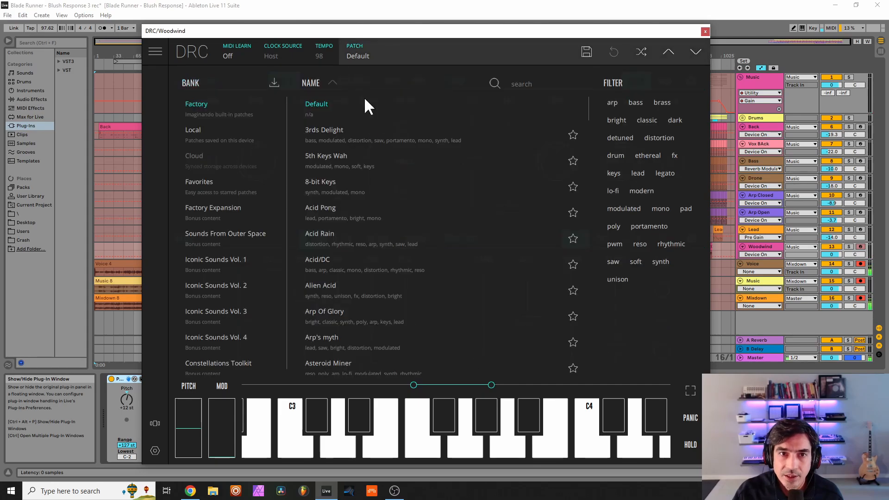
left_click(393, 54)
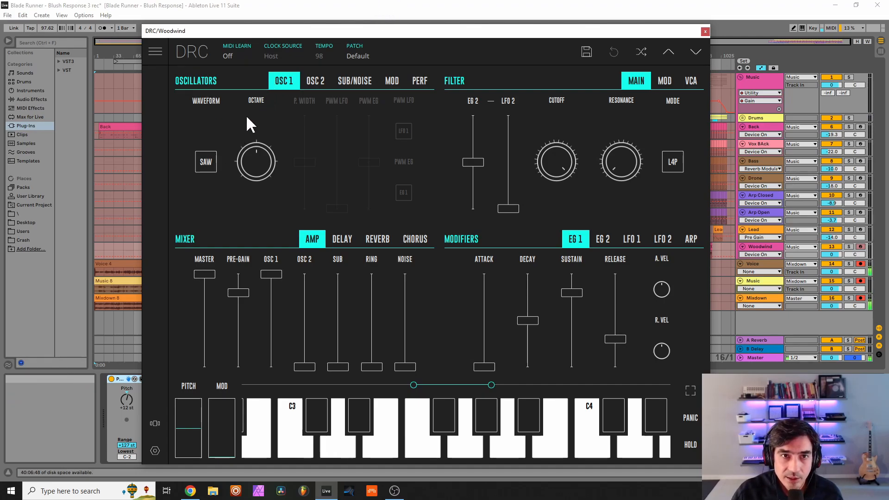
Step: Set oscillator 1 to a square wave, raise its octave, and bring its pulse width up to about 85% of the slider's range
left_click(204, 161)
left_click_drag(246, 141, 289, 138)
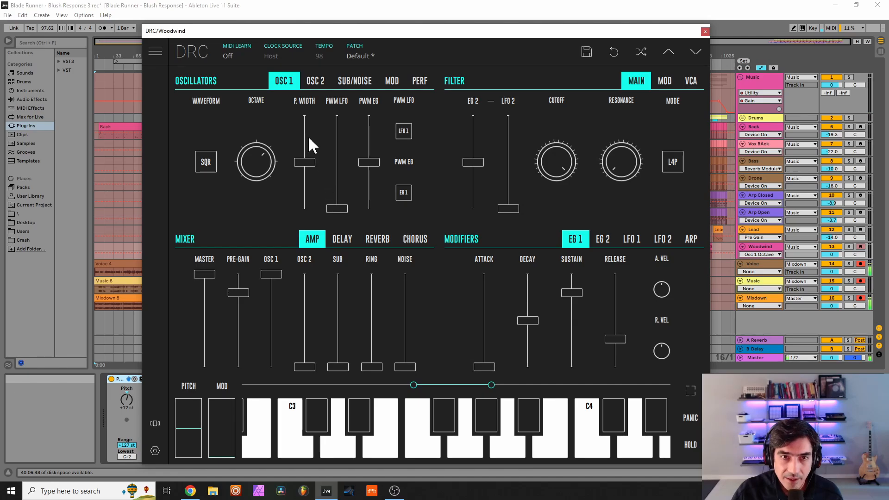
left_click_drag(309, 138, 325, 130)
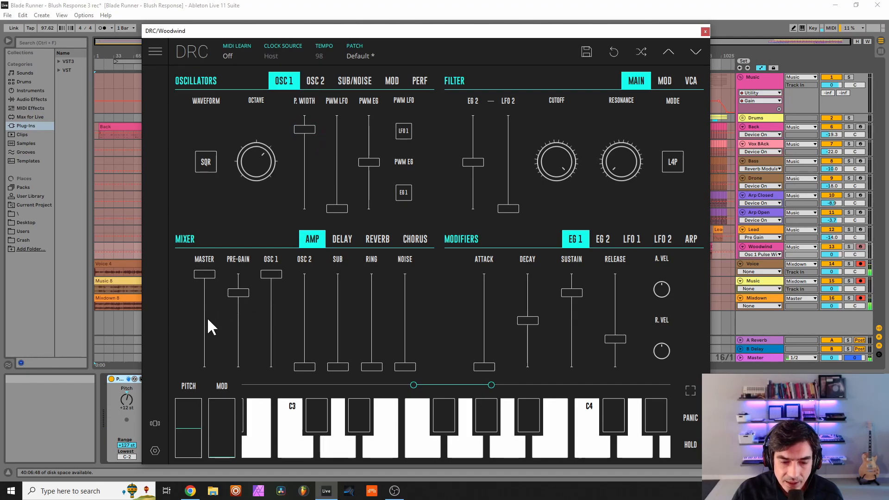
Step: Set the mixer's master to about 0.87, pre-gain 0.54, oscillator 2 0.76, sub 0.67 and noise 0.42, with oscillator 2's octave centred
left_click_drag(204, 294, 242, 316)
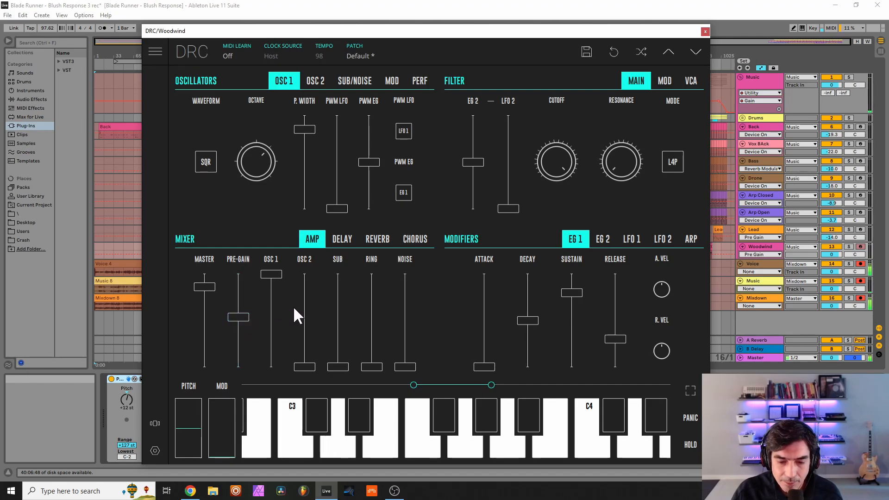
mouse_move(302, 310)
left_mouse_down()
mouse_move(316, 304)
mouse_move(312, 298)
left_mouse_up()
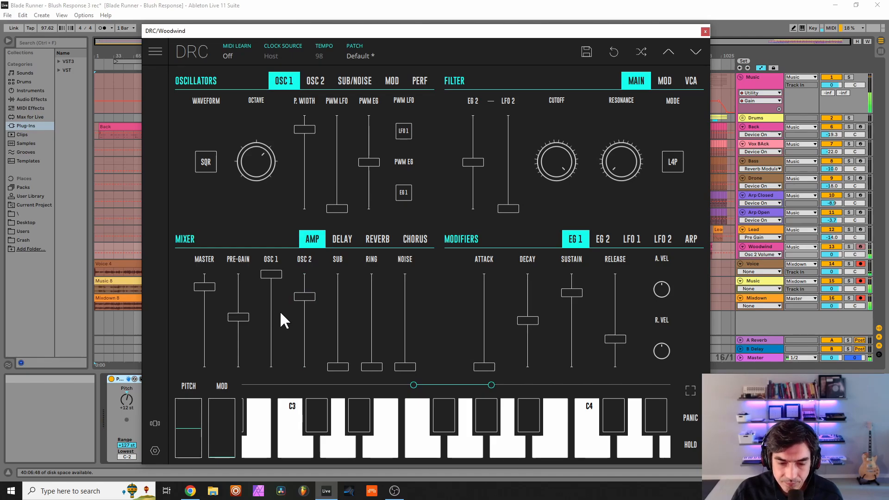
left_click(321, 80)
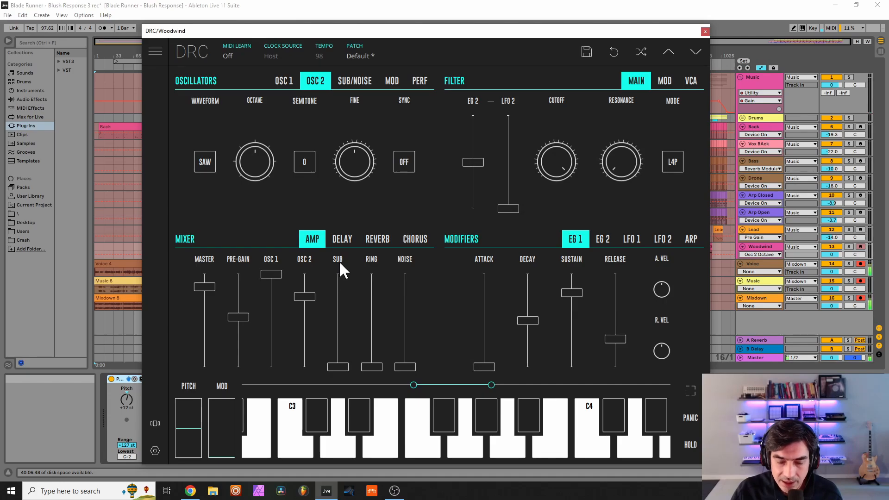
left_click_drag(328, 333, 378, 306)
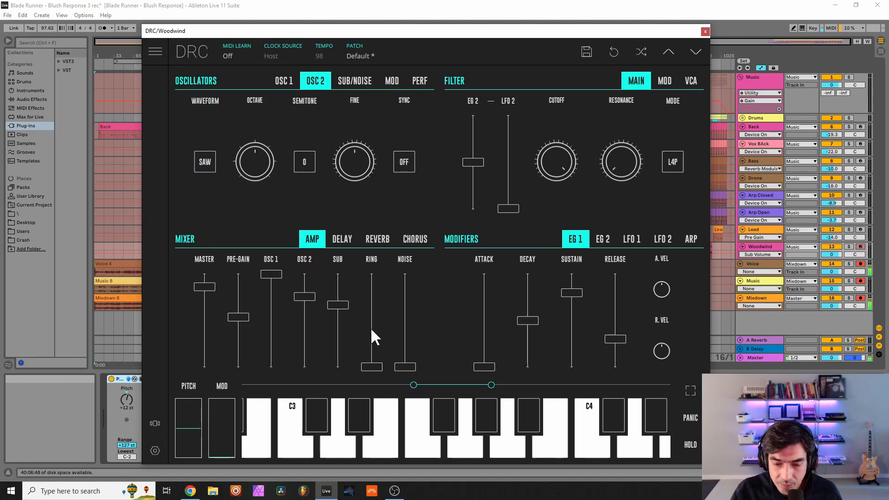
left_click_drag(401, 307, 397, 329)
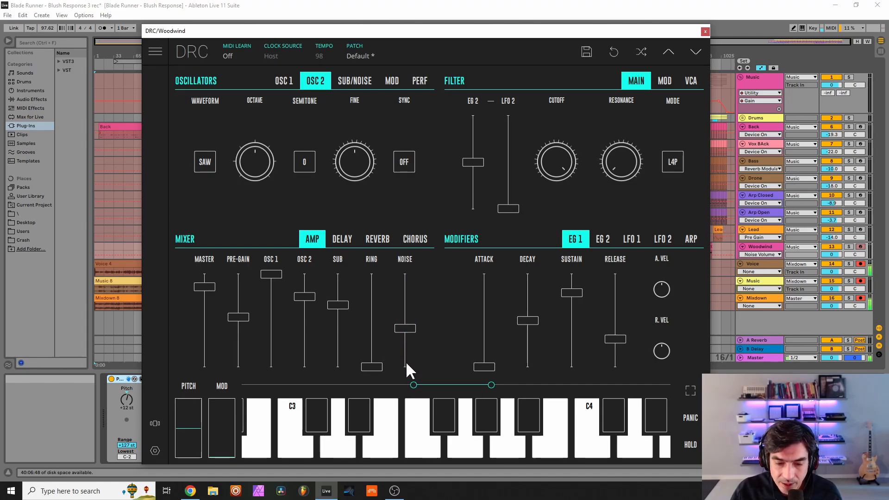
Step: Set the filter's cutoff just above halfway and resonance to about a third, with the VCA's velocity modulation at maximum
left_click_drag(548, 151, 544, 271)
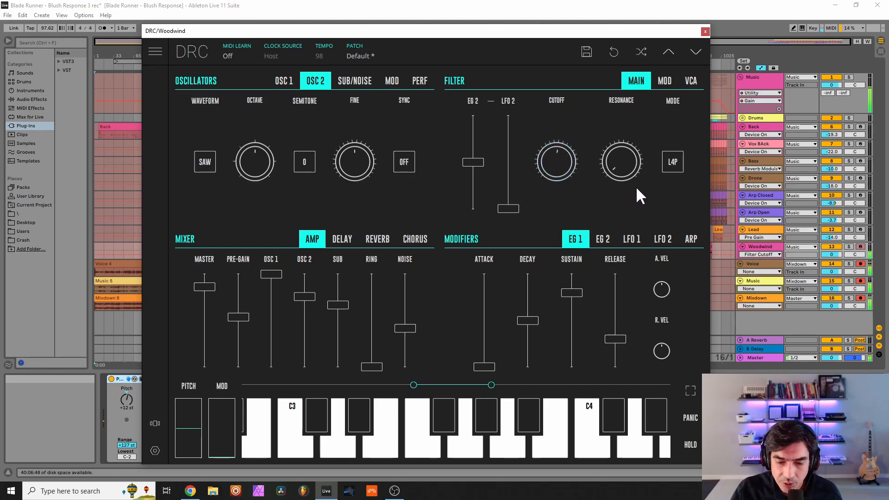
left_click(626, 154)
left_click_drag(622, 112, 662, 82)
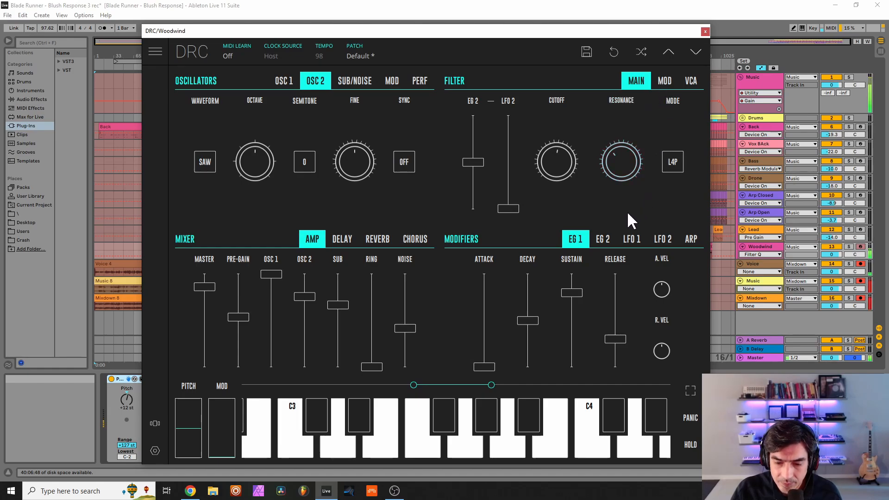
left_click(691, 81)
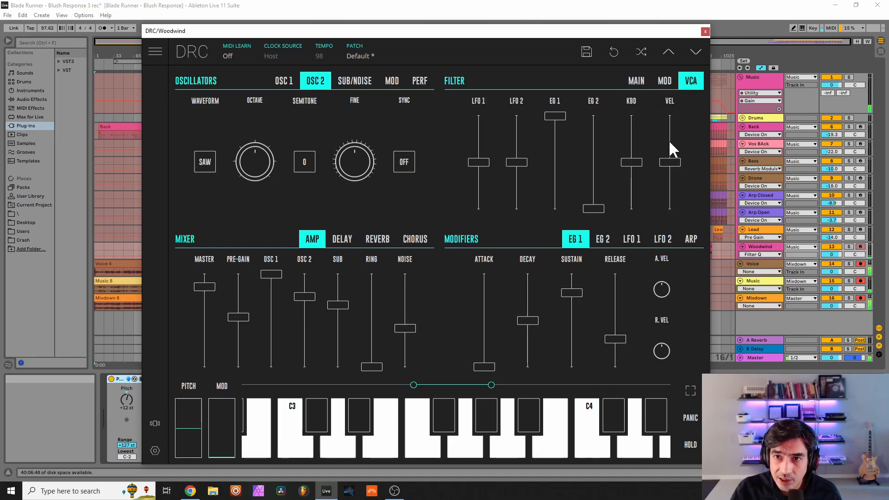
left_click_drag(670, 144, 671, 116)
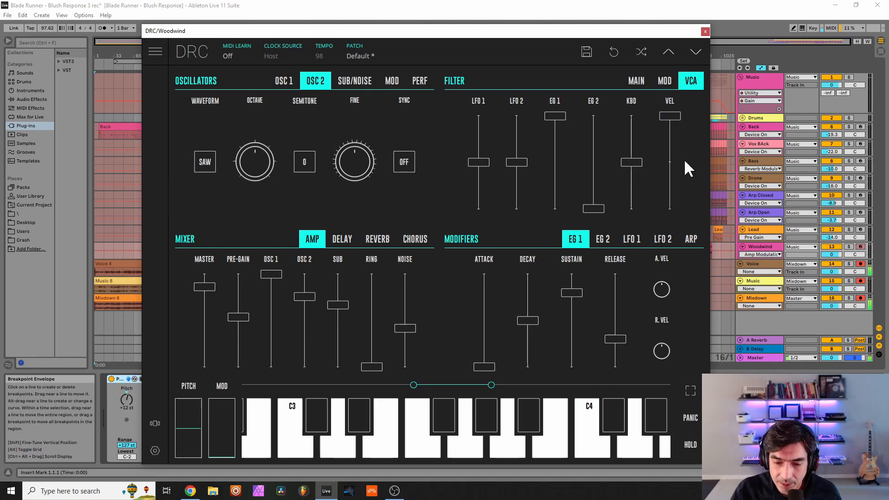
Step: In the performance settings, choose mono mode, turn legato on, and set the portamento time to about 56 ms
left_click(421, 78)
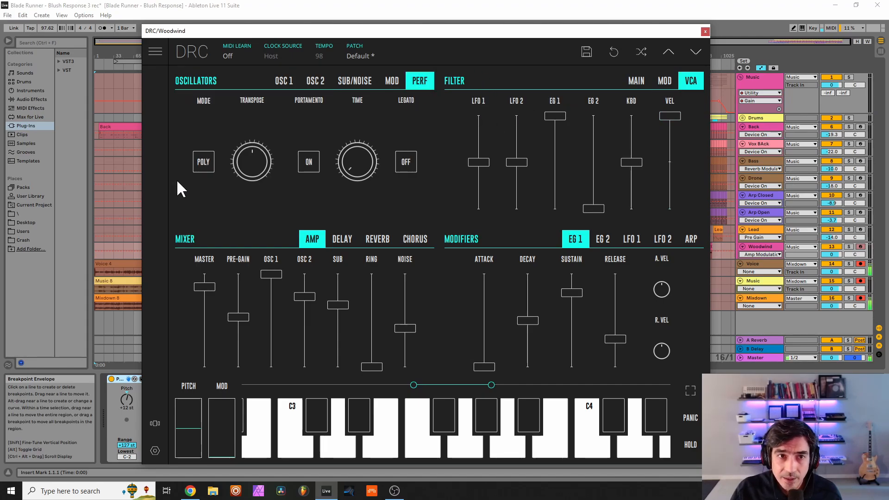
left_click(202, 165)
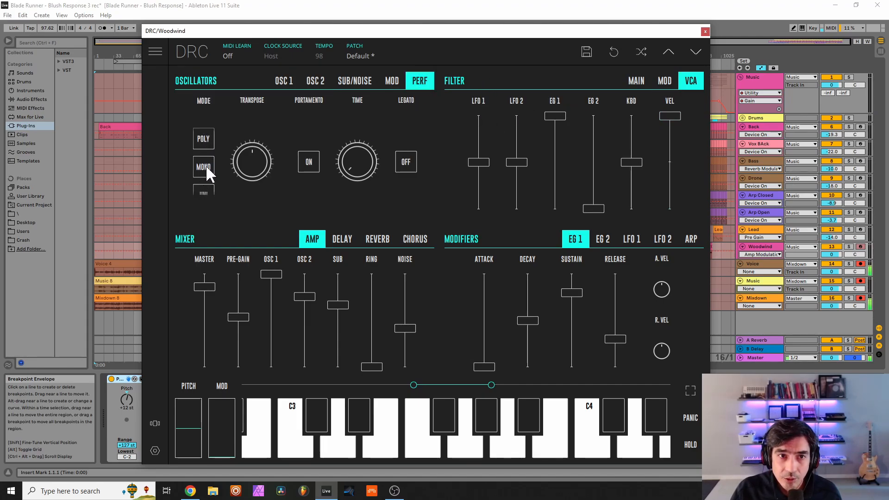
left_click(205, 165)
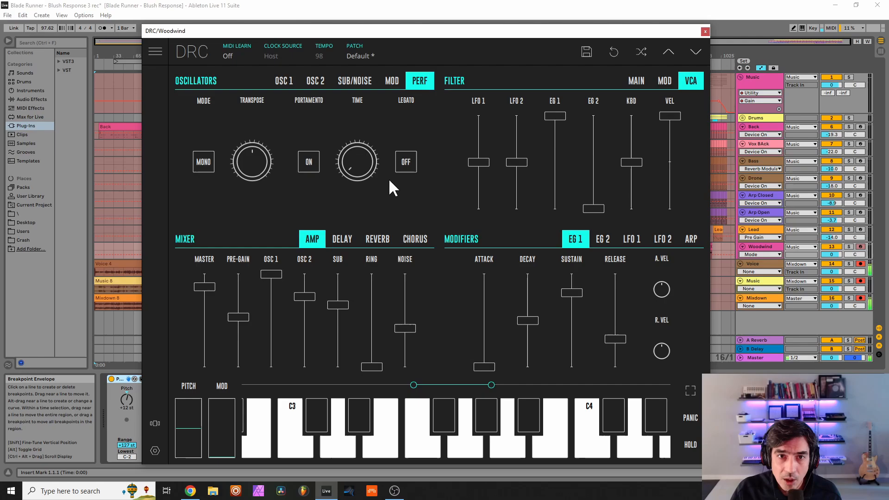
left_click(410, 161)
left_click(358, 155)
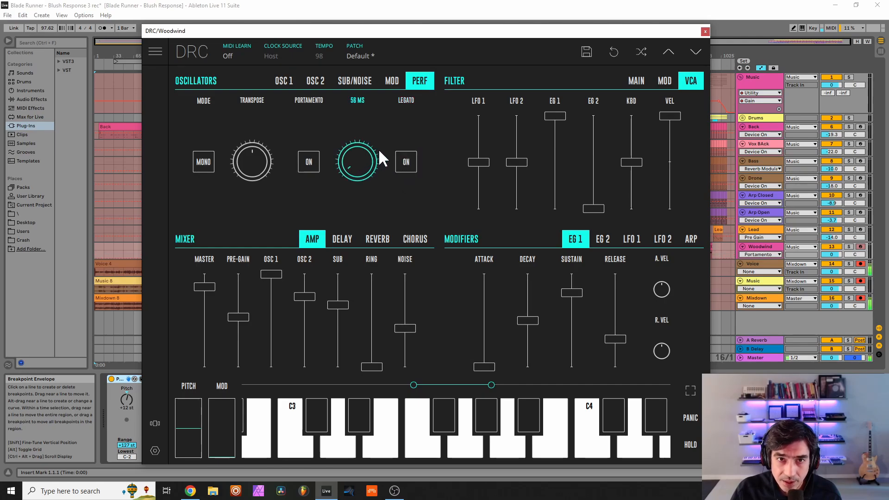
left_click_drag(379, 149, 381, 147)
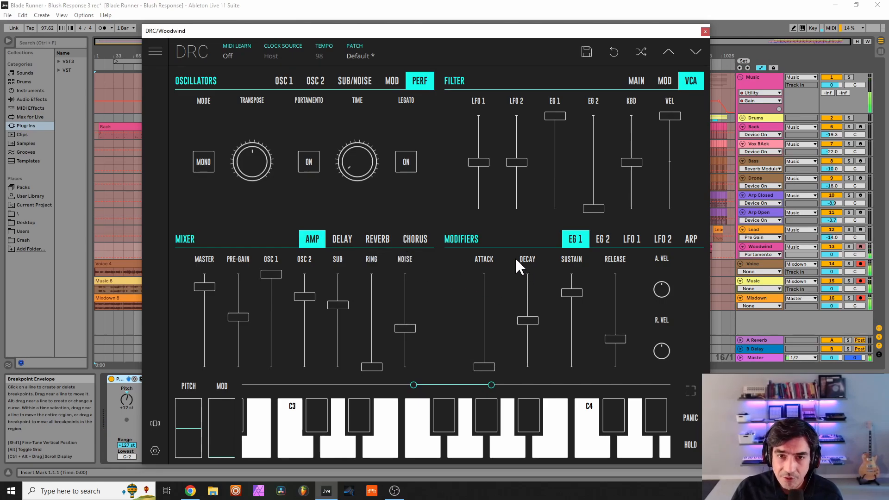
Step: Set envelope 1's release to about 0.2, set the reverb's amount to about 0.54 and decay to about 0.76, and raise its modulation
left_click_drag(614, 343, 610, 350)
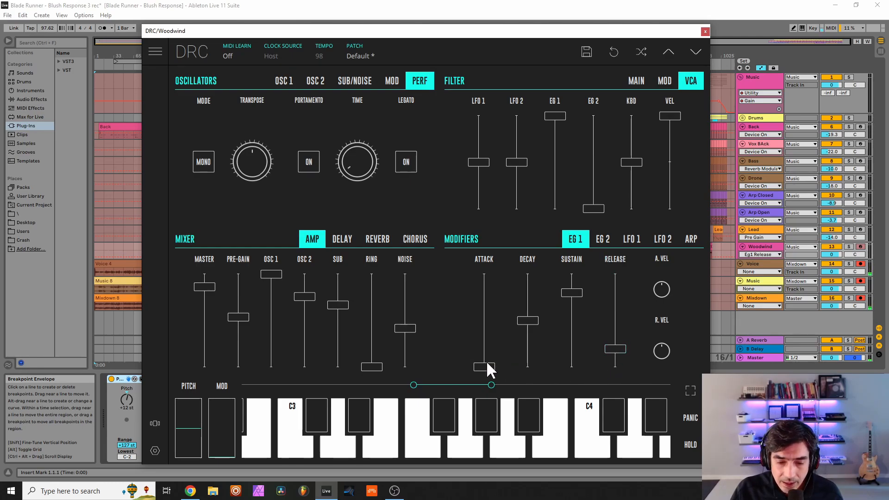
left_click(378, 241)
left_click_drag(392, 338, 440, 316)
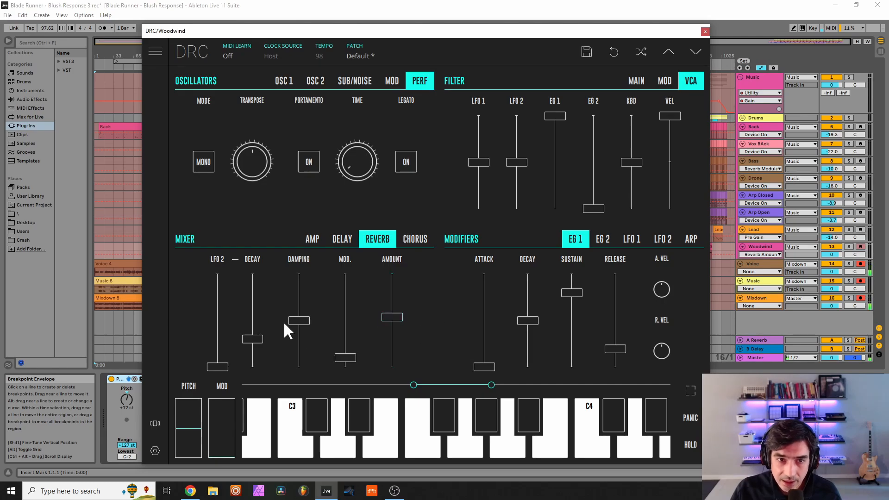
left_click_drag(250, 304, 277, 296)
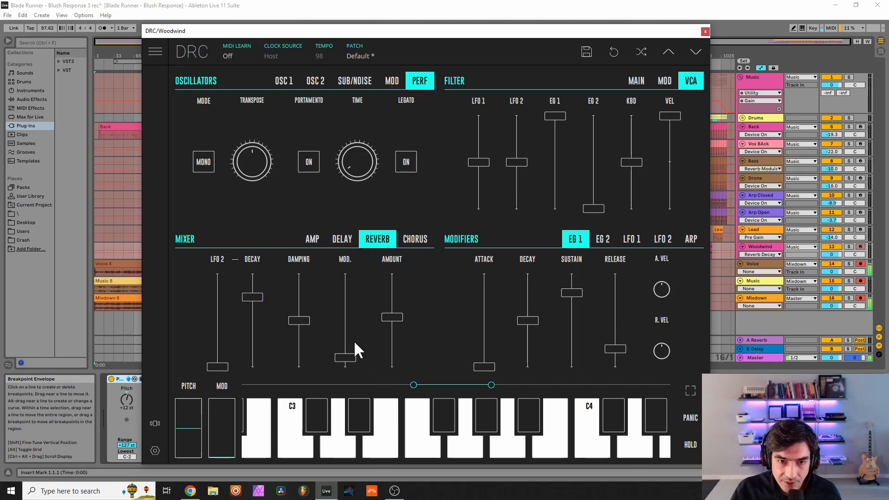
left_click_drag(335, 333, 353, 334)
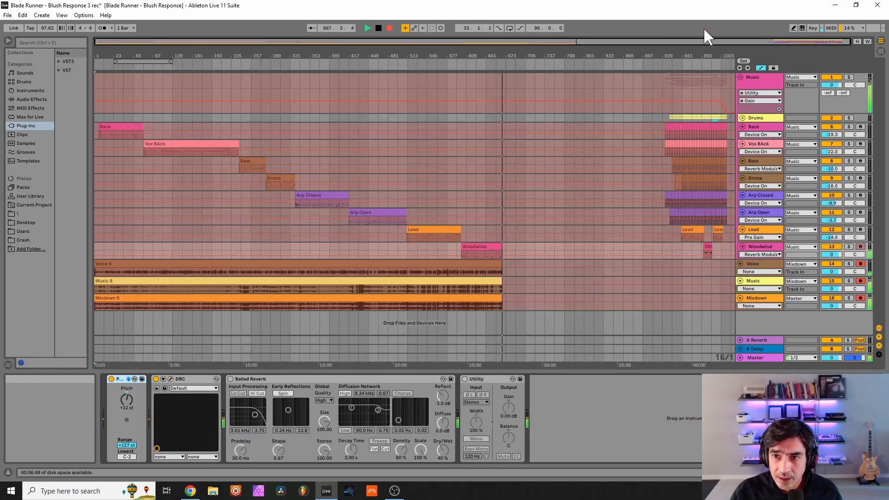
Step: Close the synth window and turn on the Ballad Reverb device on the Woodwind track
left_click(705, 30)
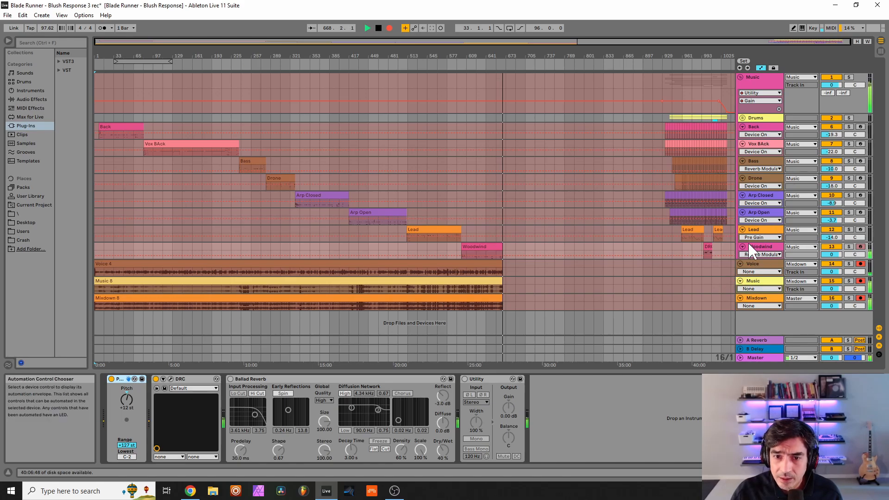
left_click(465, 380)
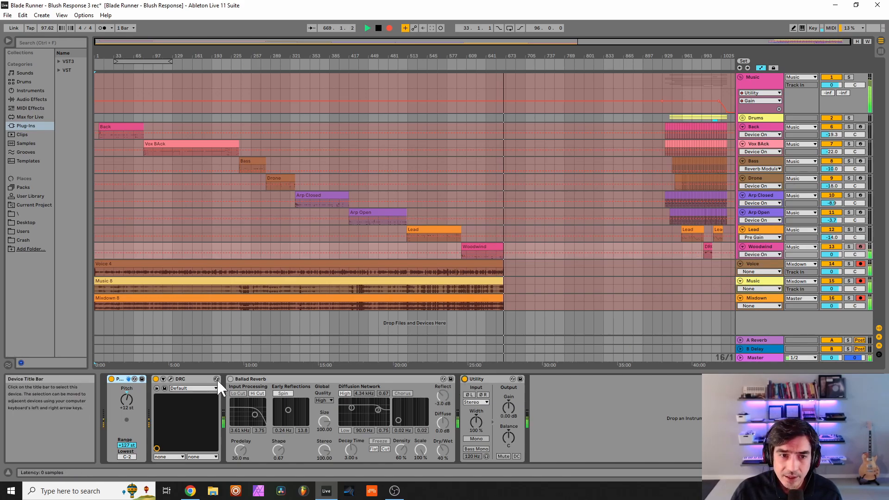
left_click(230, 379)
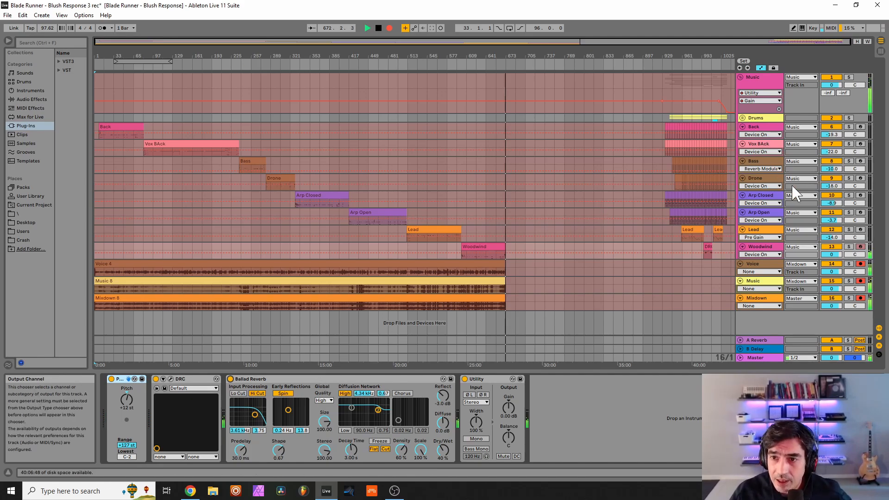
Step: Check the main filter settings of the Lead track's DRC synth, then close its window
left_click(758, 239)
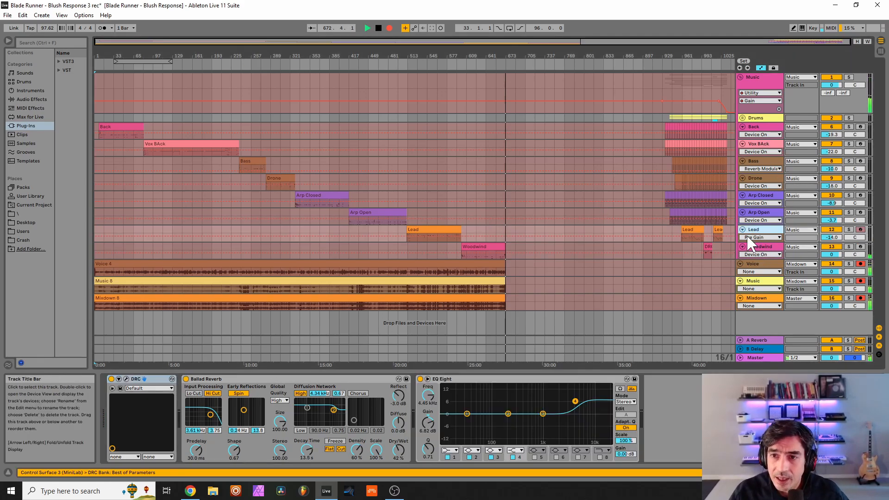
left_click(129, 378)
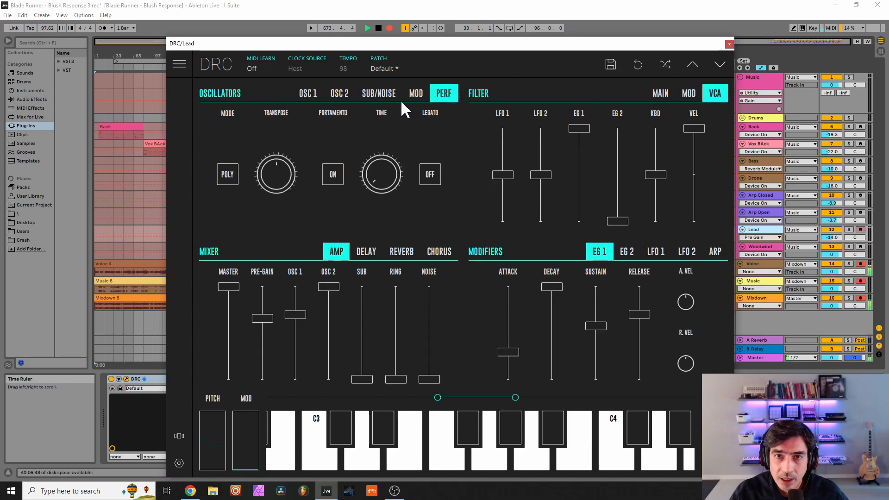
left_click(655, 92)
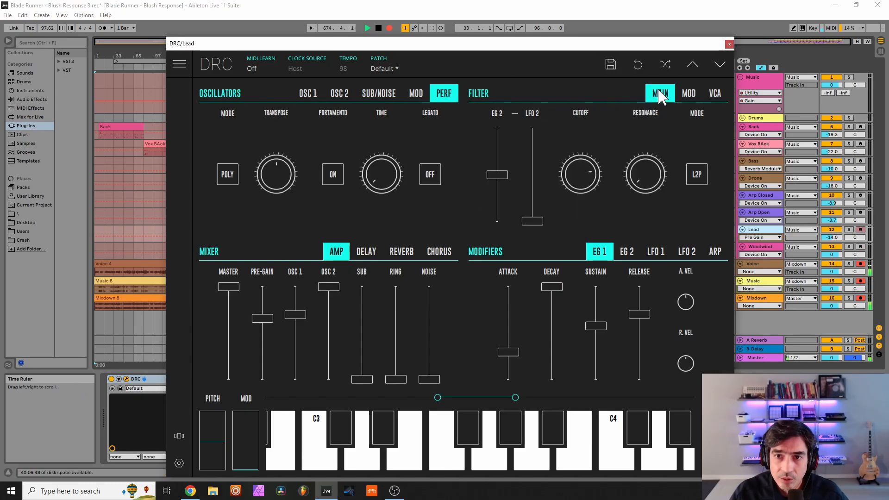
left_click(730, 44)
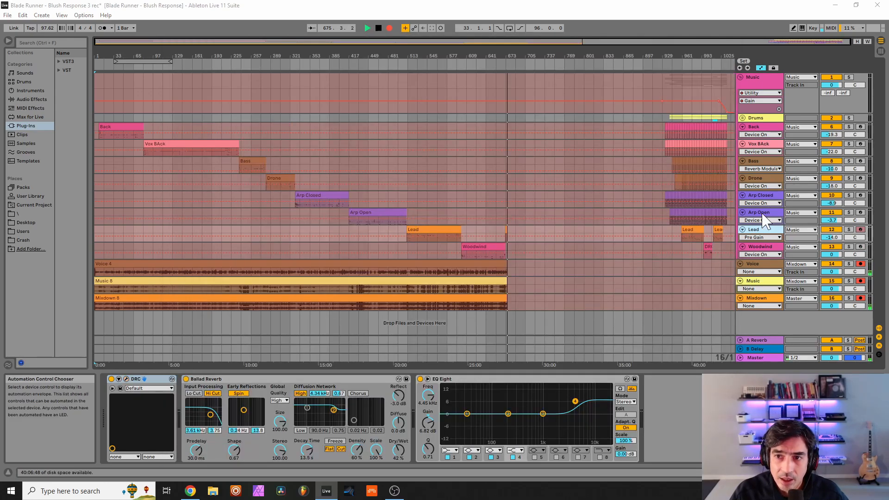
Step: Check the main filter settings of the Arp Open track's DRC synth, then close its window
left_click(762, 213)
left_click(126, 379)
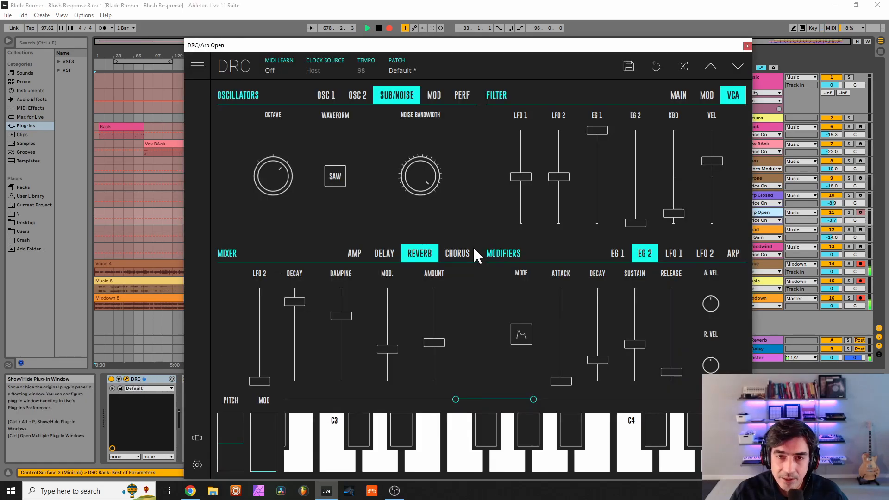
left_click(678, 95)
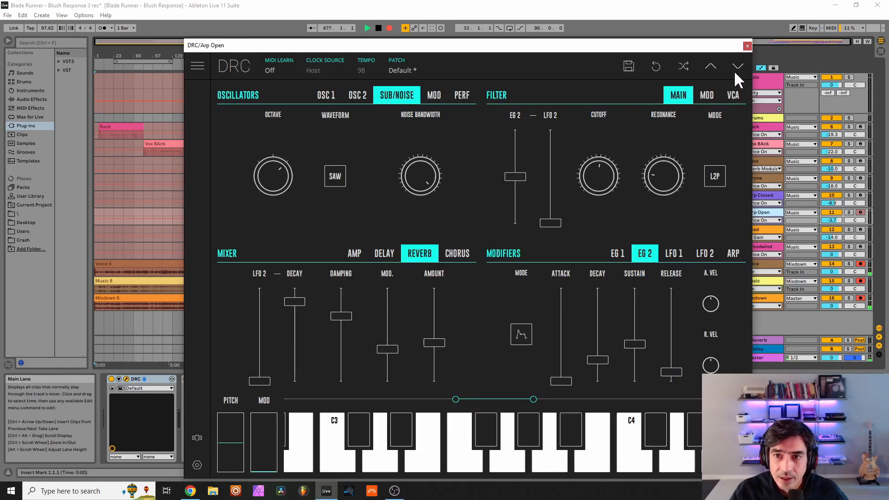
left_click(747, 45)
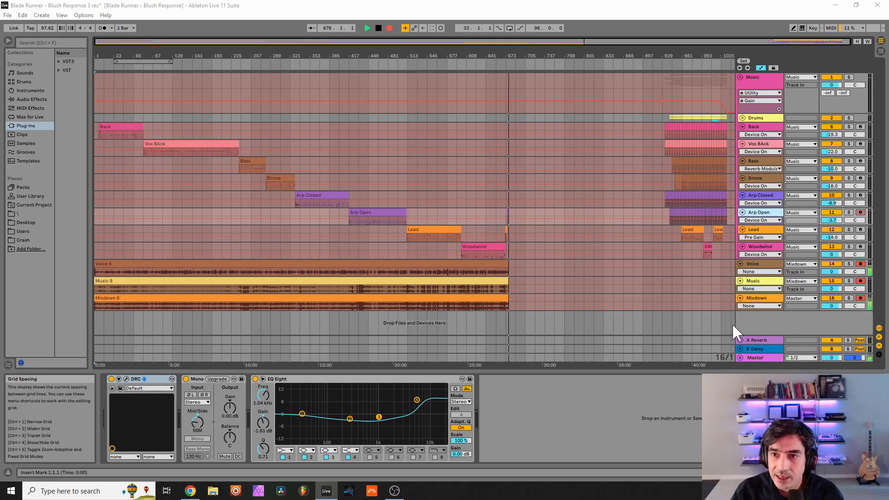
Step: Stop recording and move all the full song's clips earlier so they start at about bar 709
left_click_drag(729, 324, 693, 124)
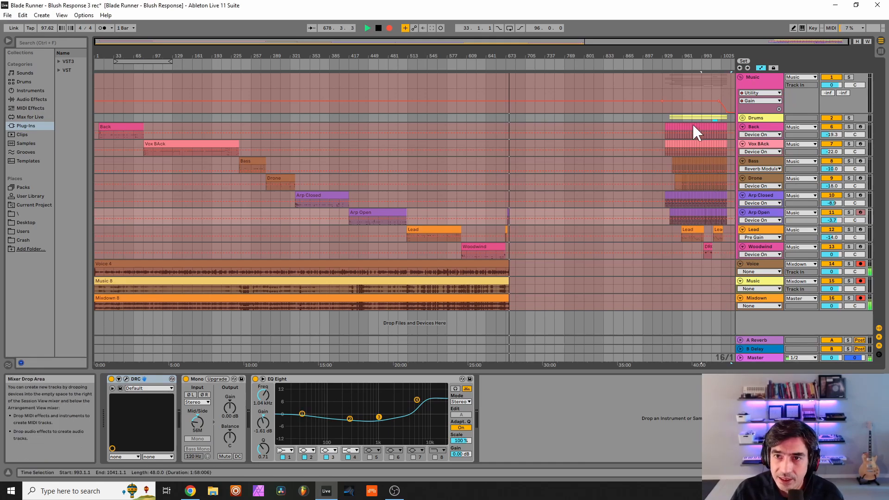
left_click(665, 95)
left_click_drag(682, 82, 693, 83)
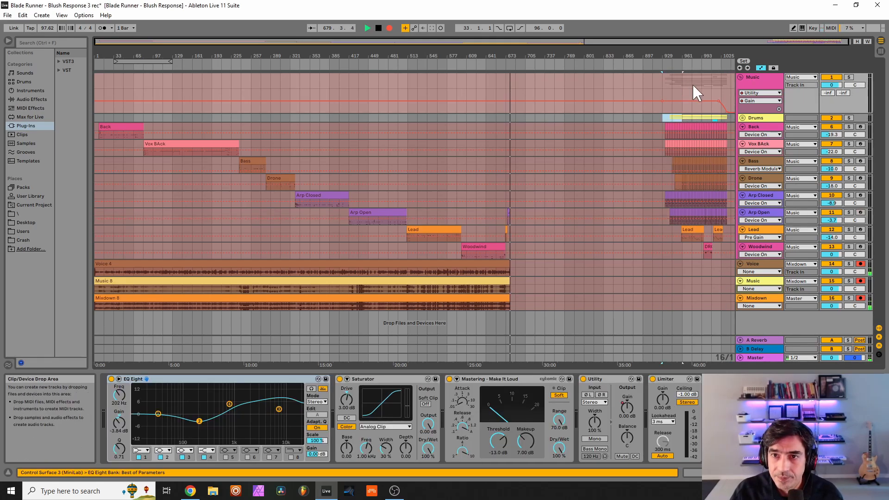
left_click(389, 28)
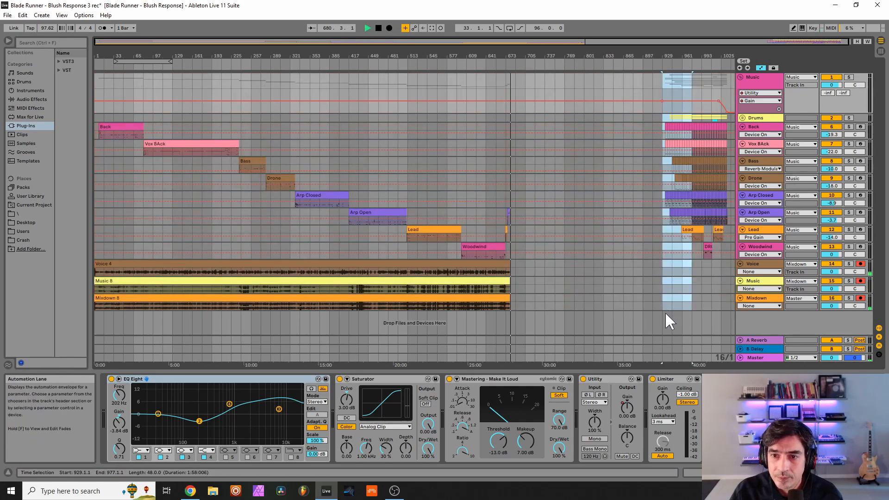
left_click_drag(663, 303, 719, 107)
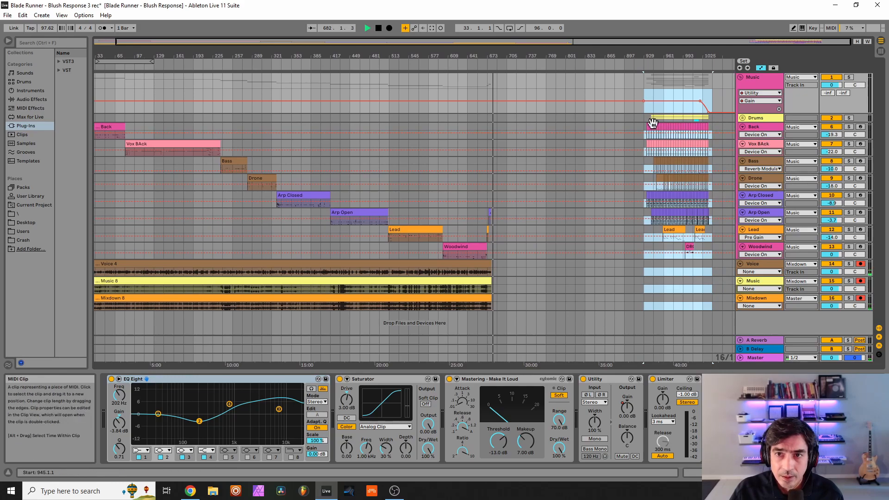
left_click_drag(644, 115, 707, 289)
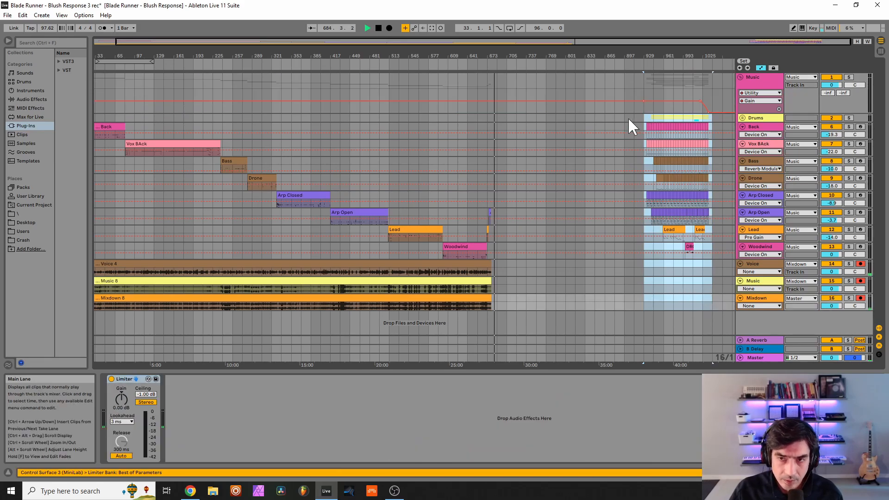
left_click_drag(652, 124, 530, 134)
Step: Copy the Music group's Gain automation to bar 705, add a 0.00 dB breakpoint after its fade-out, and resume recording
left_click_drag(638, 109, 712, 110)
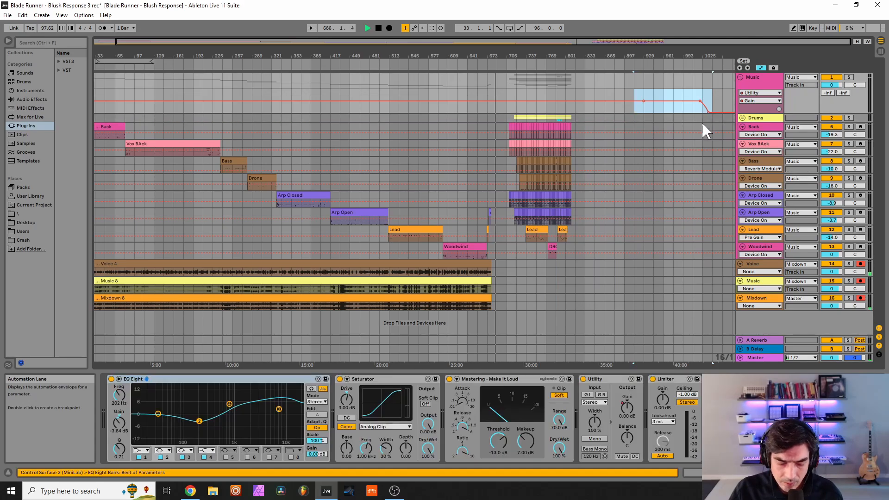
left_click(510, 113)
key("ctrl+v")
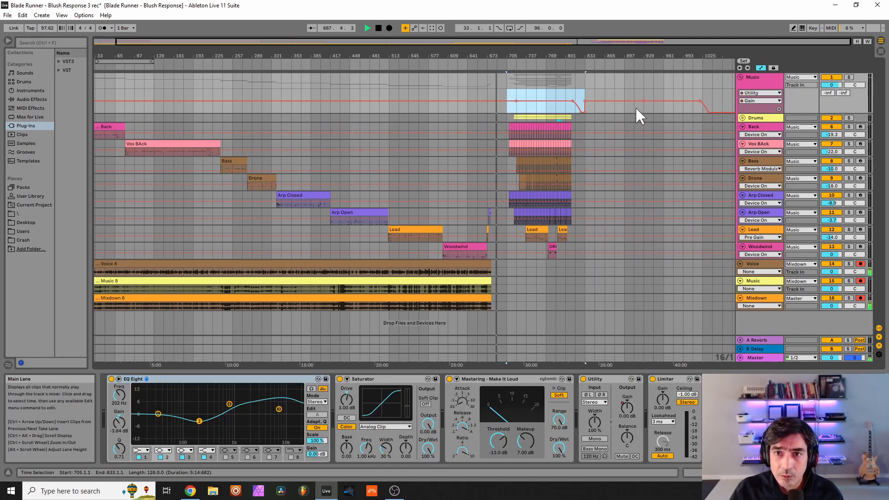
left_click(588, 100)
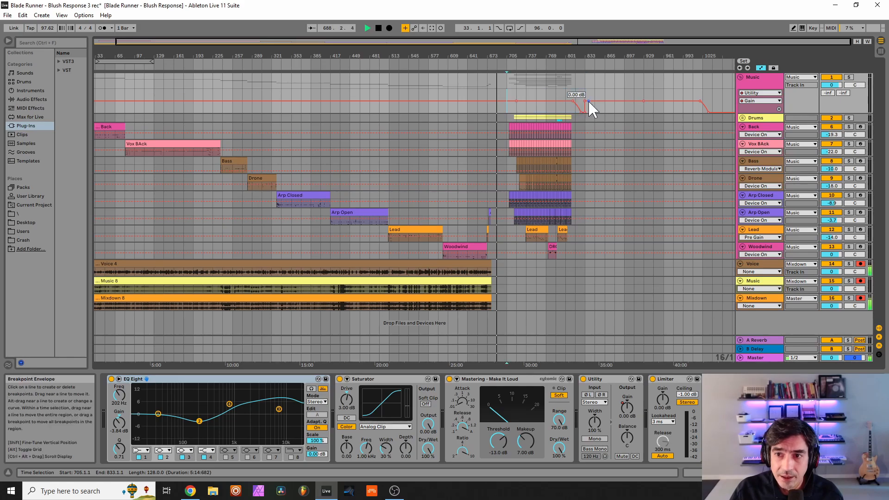
left_click(389, 27)
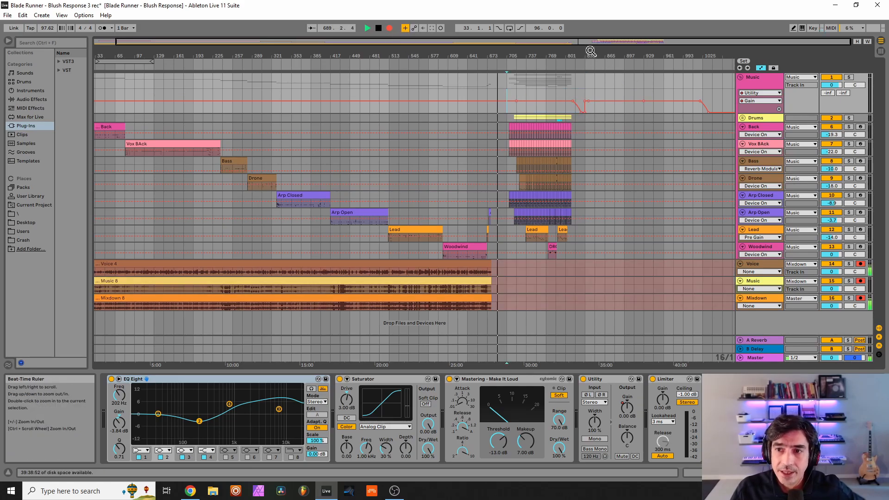
Step: Move the breakpoint after the Music gain fade-out later, and shift all the song's clips earlier to start at bar 701
left_click_drag(591, 51, 417, 125)
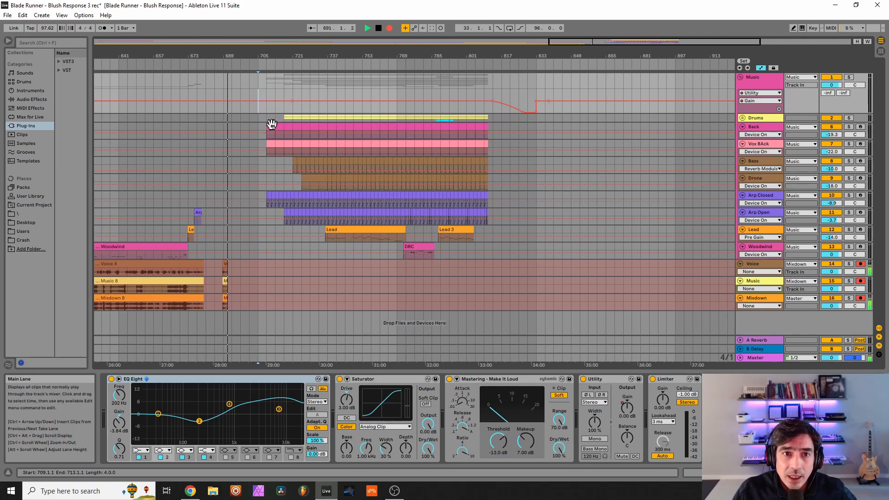
left_click_drag(267, 118, 492, 274)
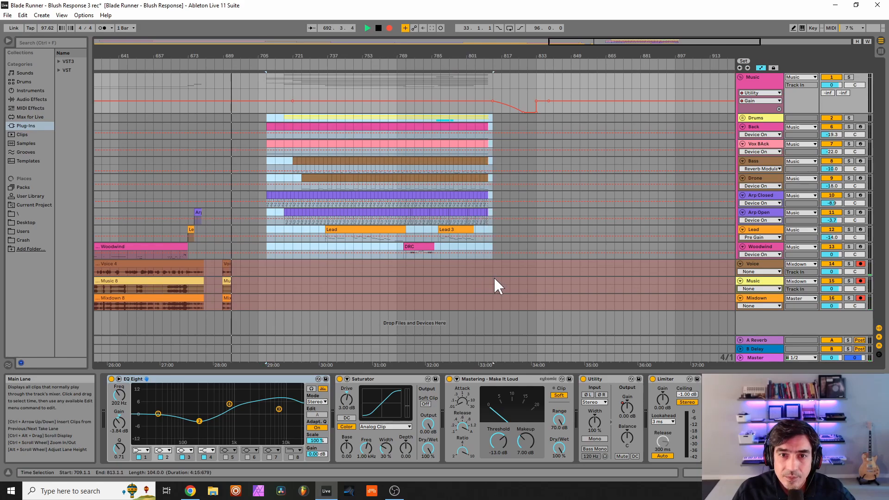
left_click(494, 275)
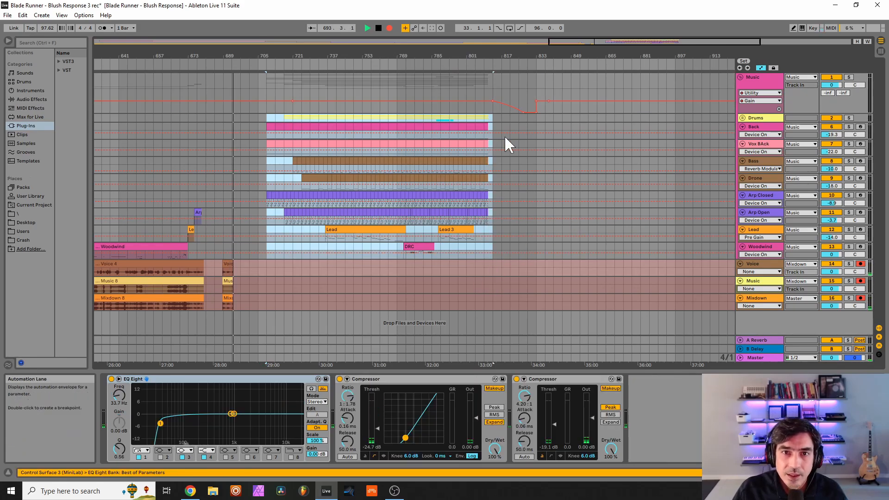
left_click_drag(579, 42, 473, 37)
left_click_drag(620, 101, 638, 105)
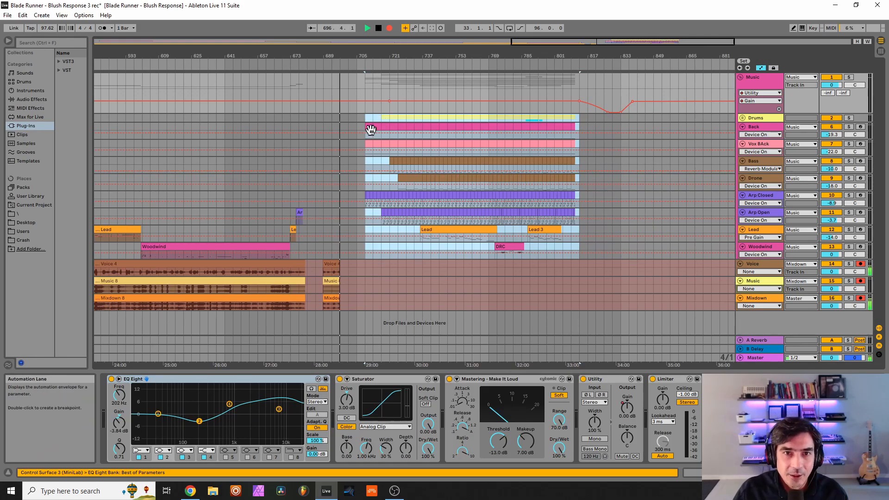
left_click_drag(370, 129, 361, 125)
Step: Shift the Music group's Gain automation earlier to line up with the moved song clips
left_click(351, 105)
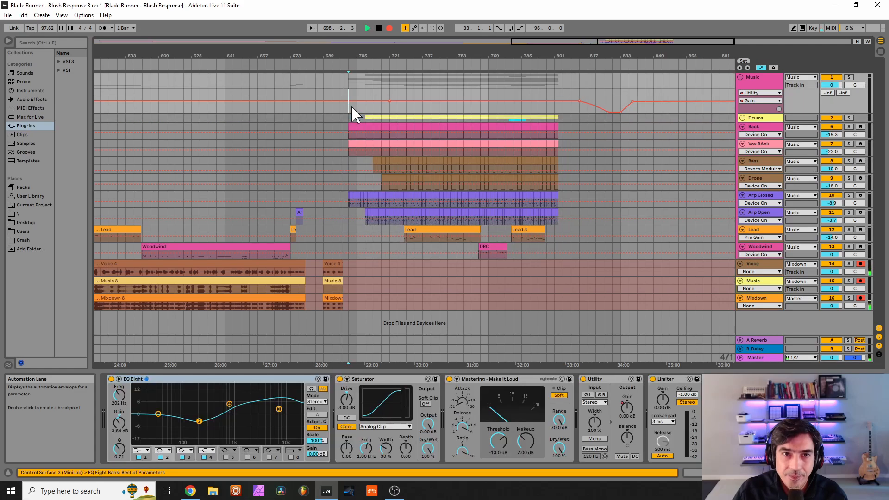
left_click_drag(349, 105, 611, 105)
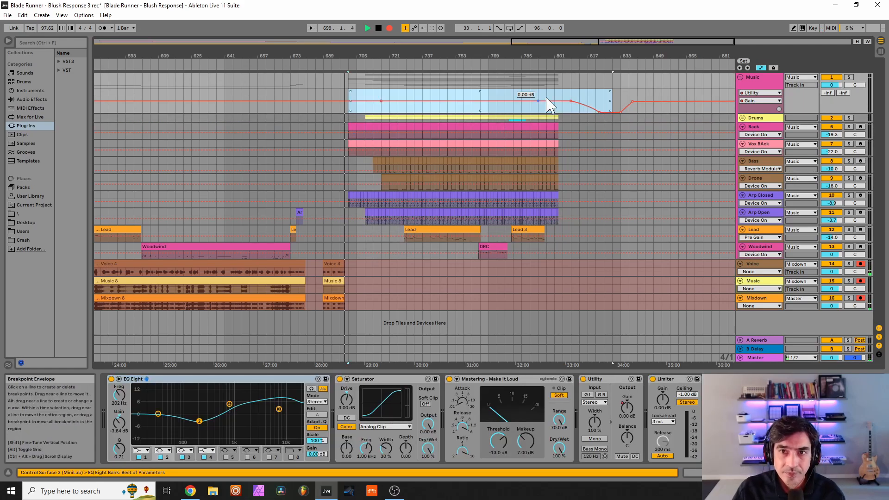
mouse_move(373, 113)
left_mouse_down()
mouse_move(309, 133)
mouse_move(371, 93)
mouse_move(503, 111)
mouse_move(548, 98)
mouse_move(532, 131)
left_mouse_up()
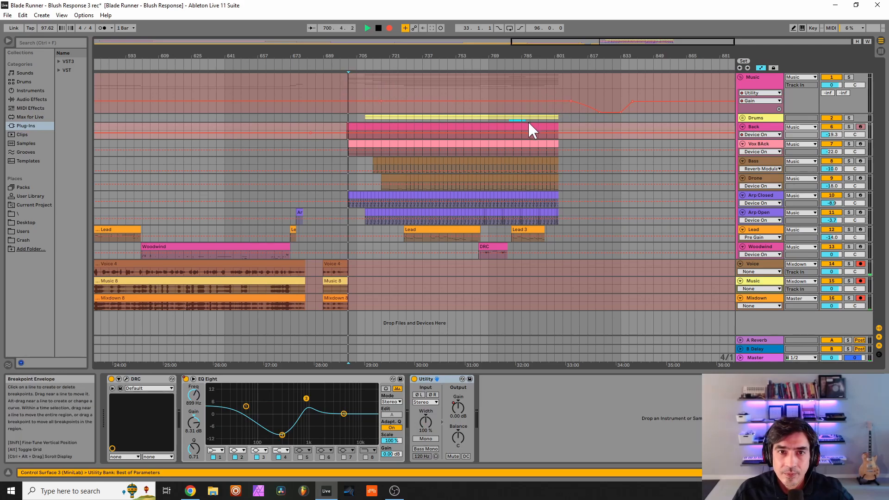
Step: Stop recording, disarm the Voice track, and restart recording on the Music and Mixdown tracks as the full song plays
left_click(389, 27)
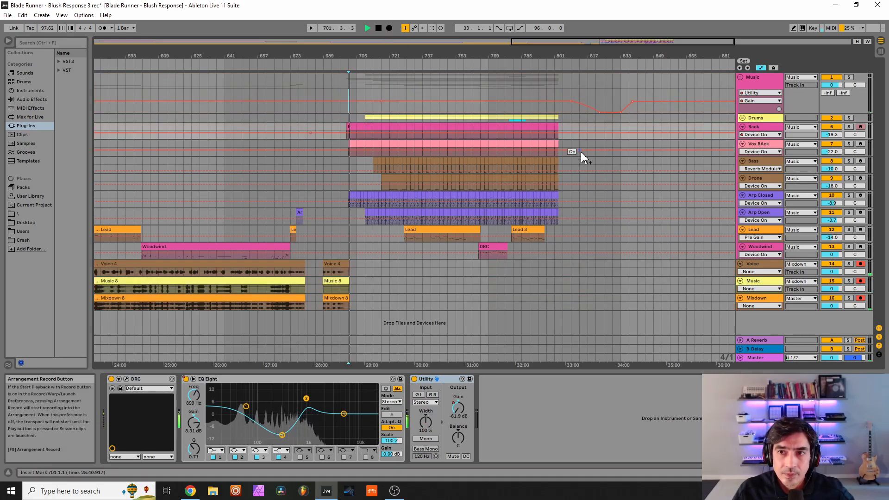
left_click(861, 264)
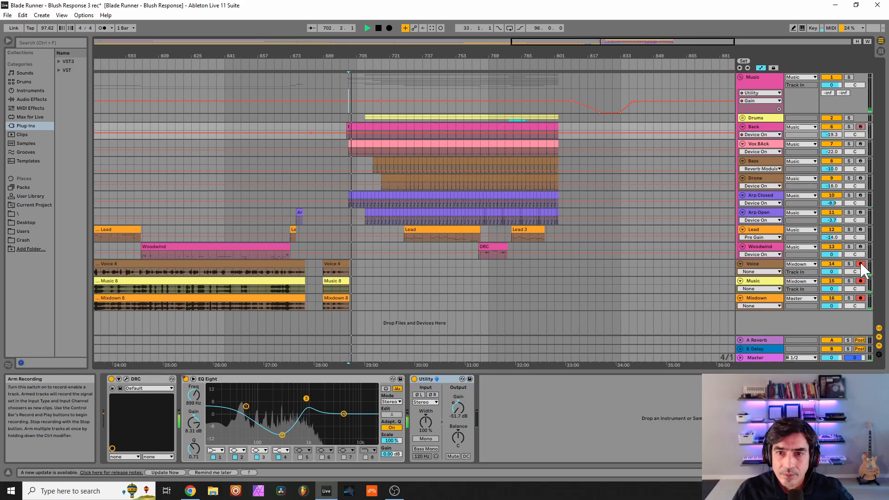
left_click(388, 28)
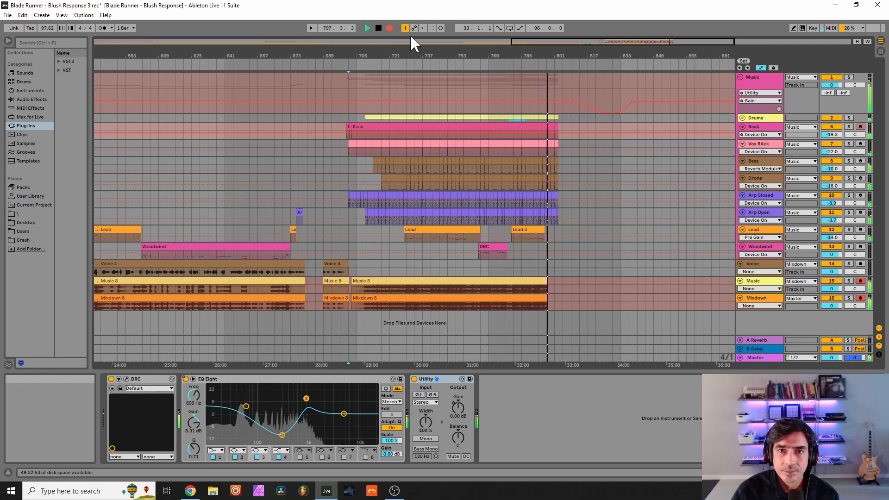
Step: Try the Music group's track volume at -3.0 dB, and reset it to its default
left_click(761, 84)
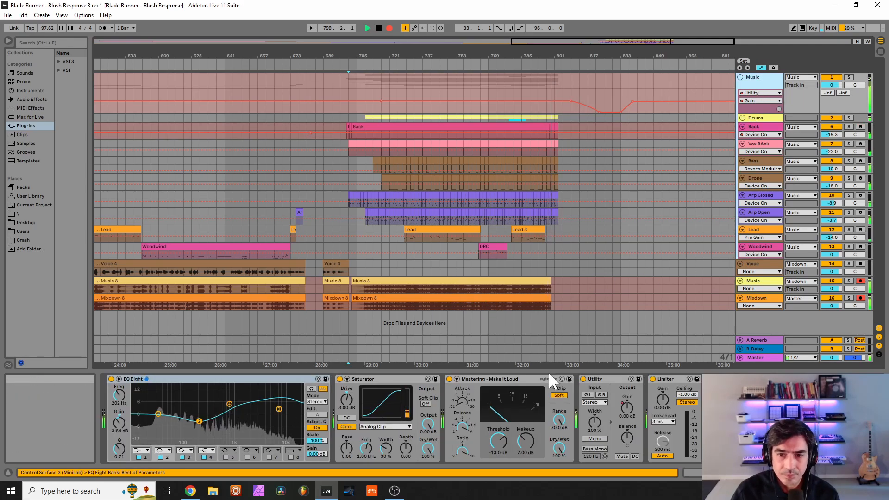
key("Tab")
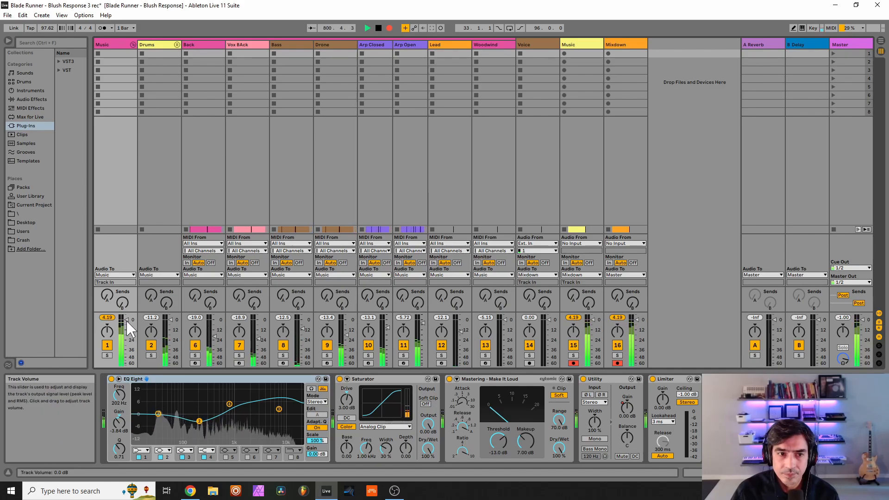
left_click_drag(127, 320, 127, 321)
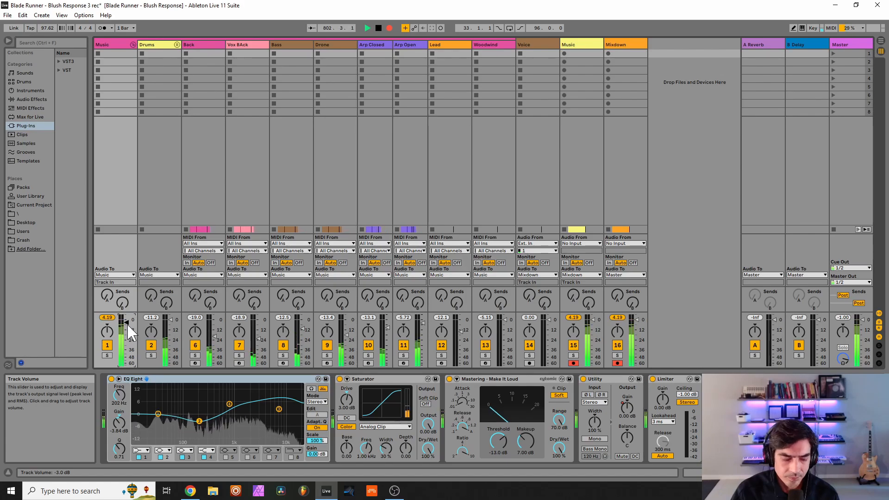
key("Delete")
key("Tab")
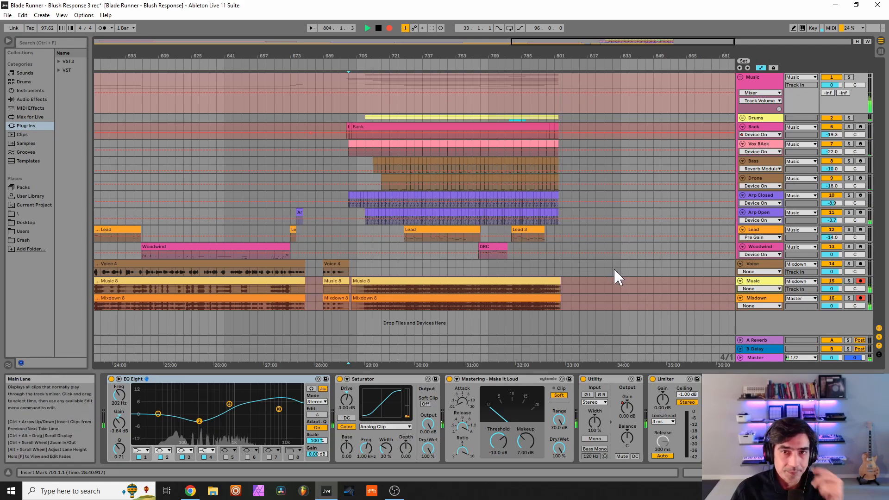
Step: Arm the Voice track for recording again
left_click(860, 264)
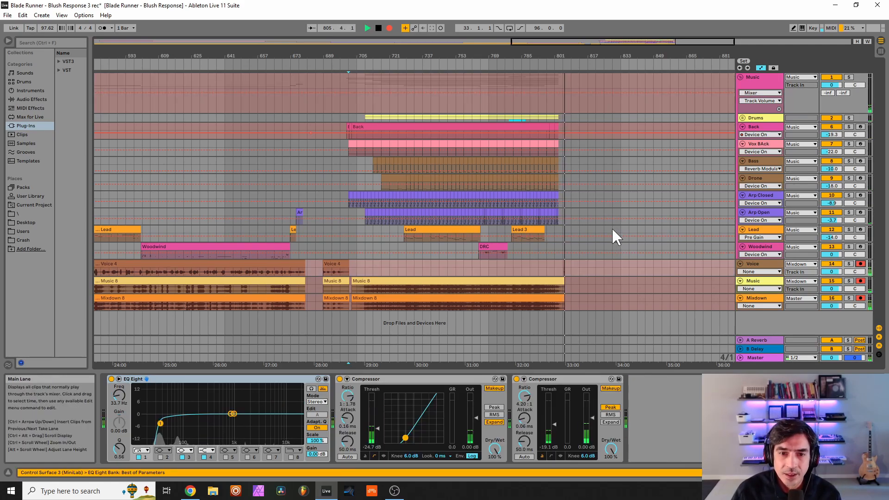